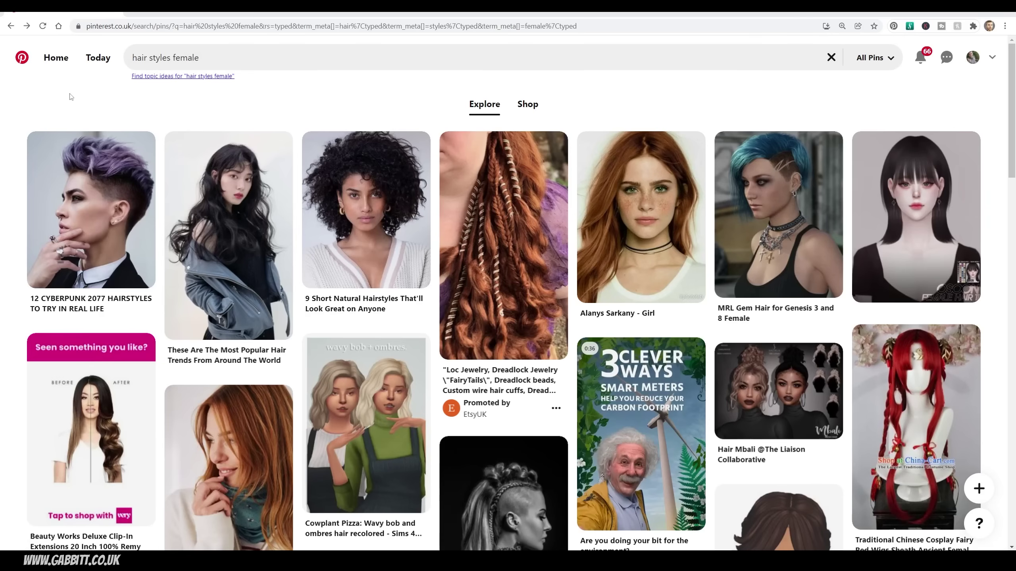
Open the freckled red-haired woman's portrait from the hairstyle results and browse the similar pins for hair references.
left_click(658, 199)
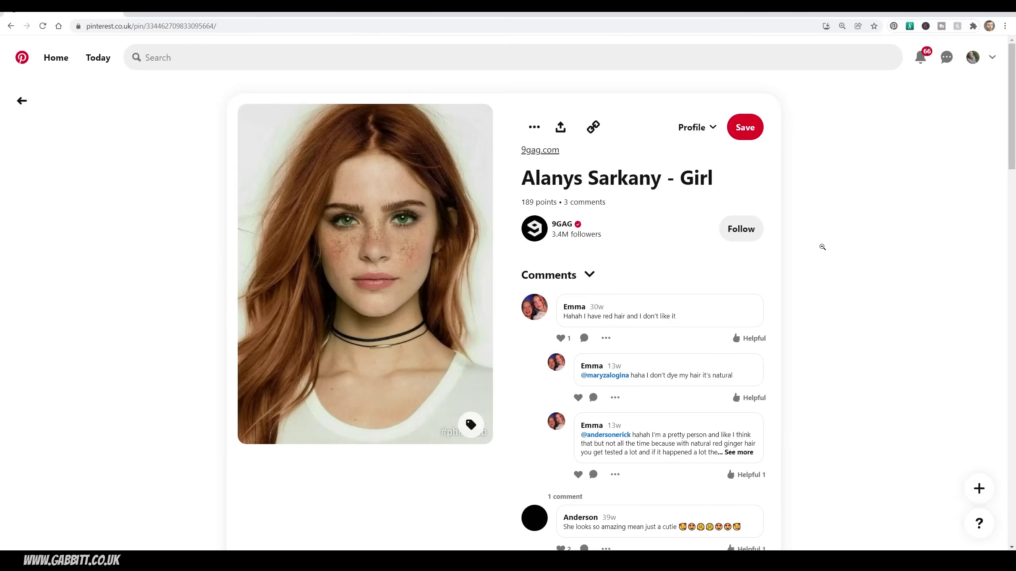
scroll(822, 248, "down", 10)
scroll(823, 253, "down", 5)
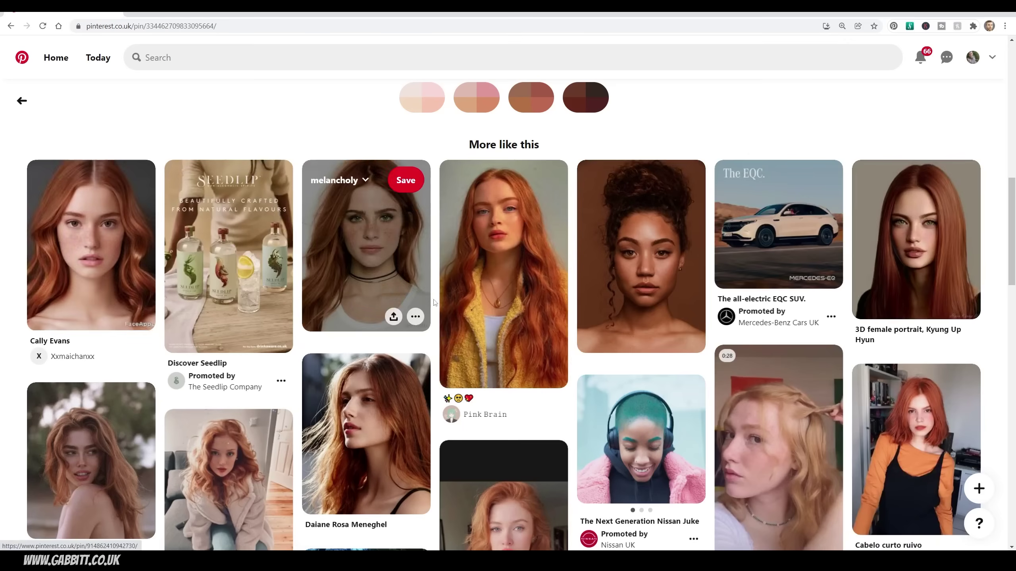
left_click(416, 281)
mouse_move(426, 352)
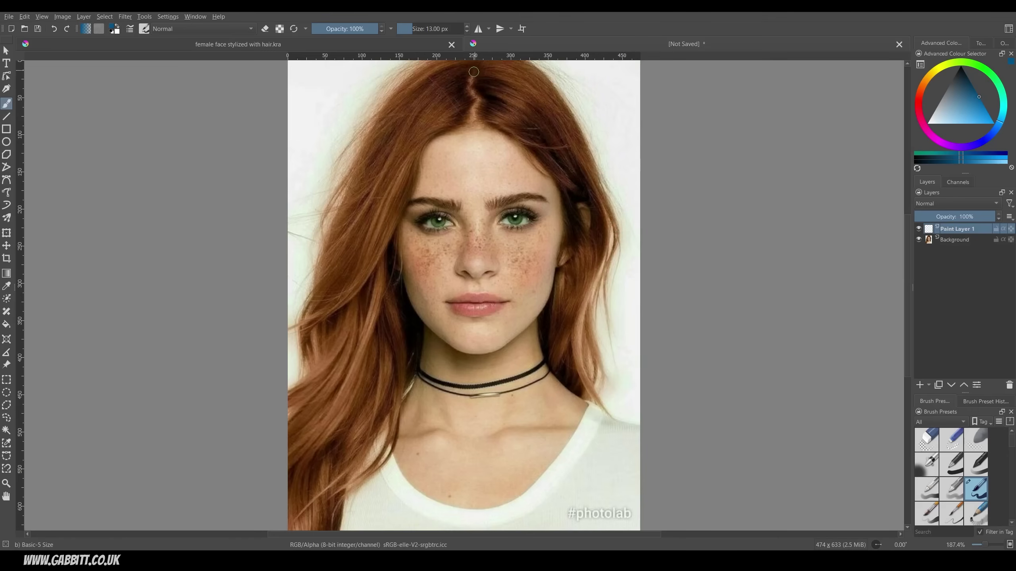
In Krita, trace the main hair flow from the parting down the image's left side with blue strokes on Paint Layer 1.
left_click_drag(471, 95, 305, 332)
mouse_move(460, 62)
left_mouse_down()
mouse_move(322, 229)
mouse_move(304, 331)
left_mouse_up()
left_click_drag(390, 267, 346, 479)
mouse_move(404, 337)
left_mouse_down()
mouse_move(355, 440)
mouse_move(294, 478)
left_mouse_up()
left_click_drag(386, 274, 289, 398)
mouse_move(351, 459)
left_mouse_down()
mouse_move(344, 530)
mouse_move(320, 510)
left_mouse_up()
Trace the hair flow from the parting down the image's right side with blue strokes, including the curls near the shoulder.
left_click_drag(478, 65, 582, 188)
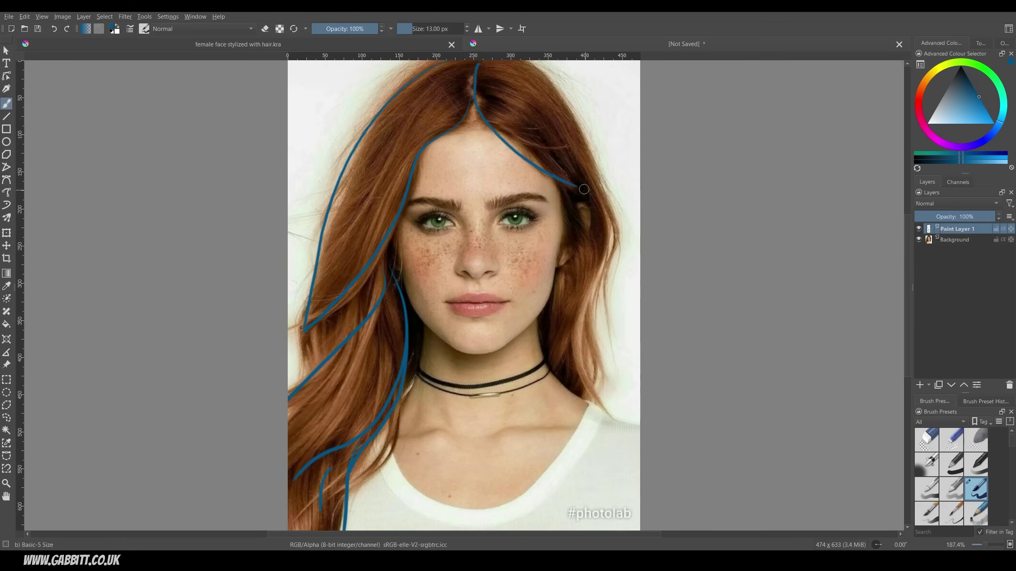
left_click_drag(489, 65, 582, 186)
mouse_move(533, 86)
left_mouse_down()
mouse_move(615, 179)
mouse_move(624, 256)
mouse_move(604, 278)
mouse_move(604, 398)
left_mouse_up()
left_click_drag(594, 397, 630, 421)
left_click_drag(573, 339, 592, 398)
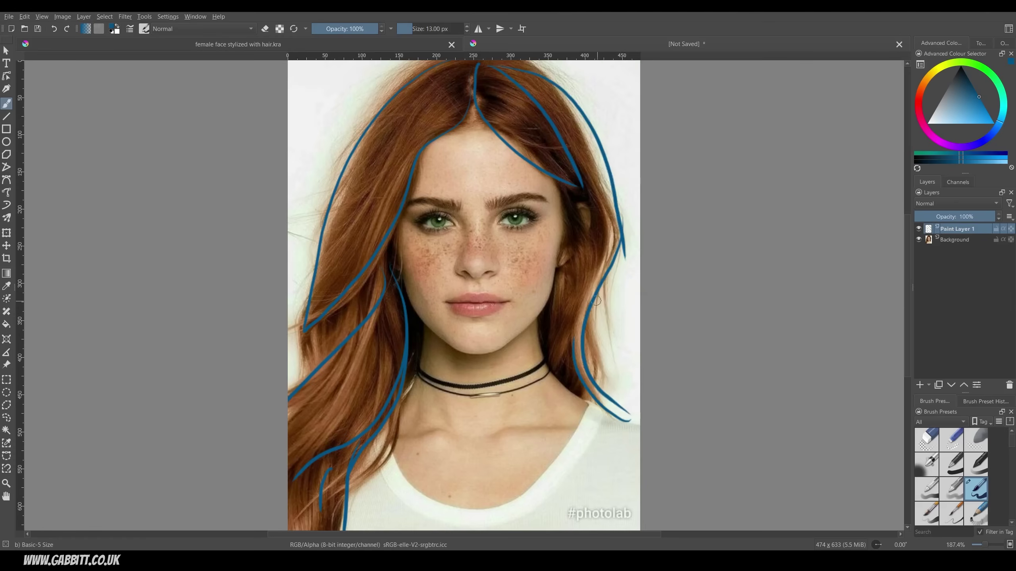
left_click_drag(597, 303, 595, 380)
mouse_move(576, 196)
left_mouse_down()
mouse_move(592, 258)
mouse_move(575, 285)
left_mouse_up()
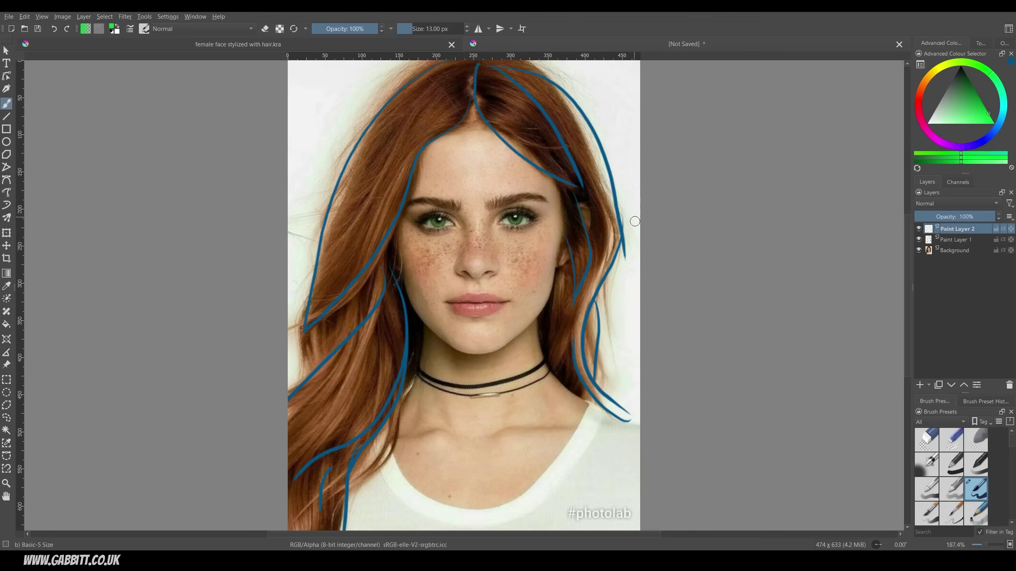
Mark the secondary loose strands along both sides of the hair with green strokes on Paint Layer 2.
left_click_drag(623, 251, 616, 355)
left_click_drag(611, 282, 615, 351)
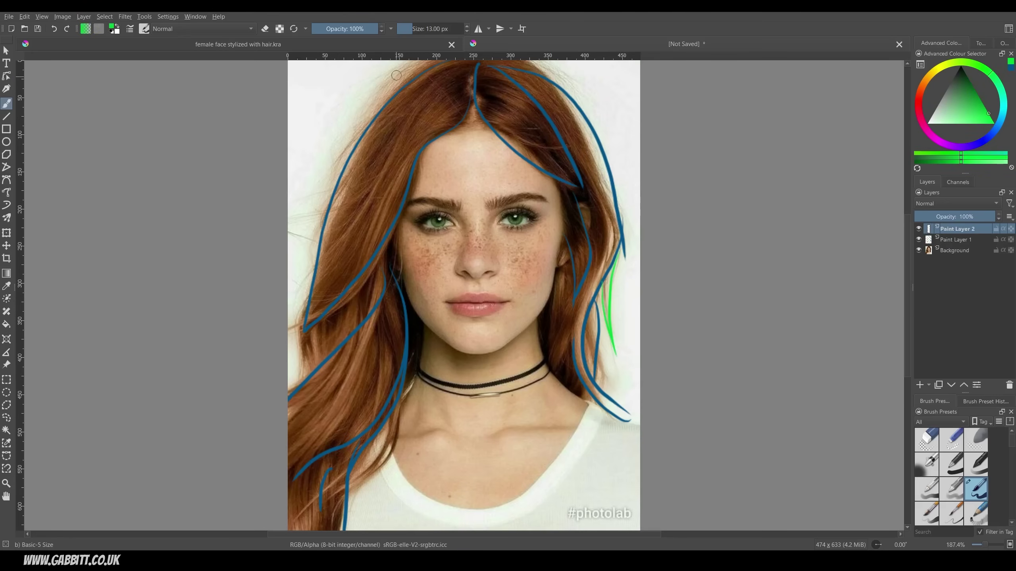
left_click_drag(333, 90, 387, 81)
mouse_move(376, 72)
left_mouse_down()
mouse_move(335, 164)
mouse_move(315, 180)
mouse_move(290, 256)
mouse_move(317, 250)
left_mouse_up()
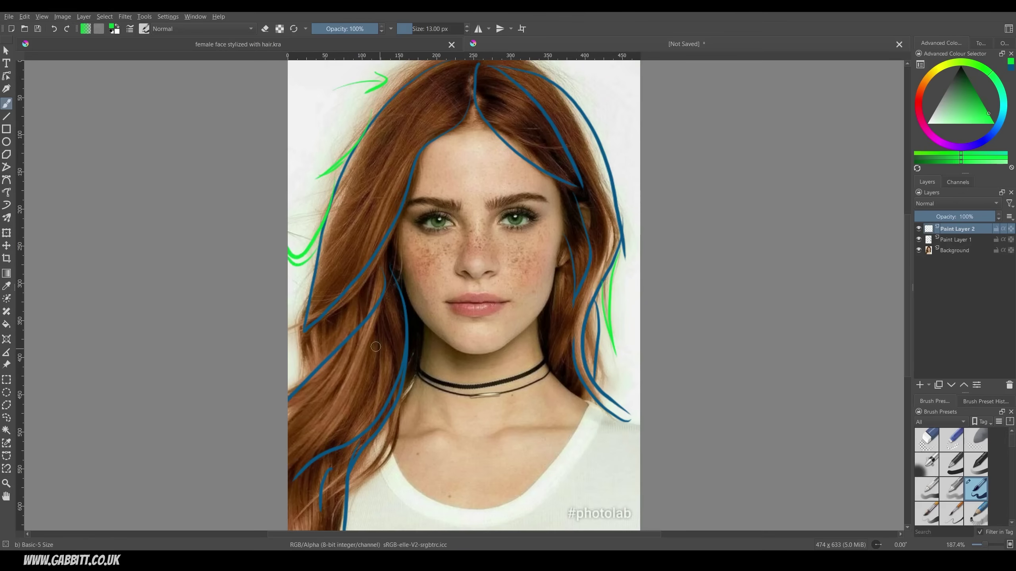
left_click_drag(403, 396, 366, 483)
left_click_drag(401, 214, 399, 282)
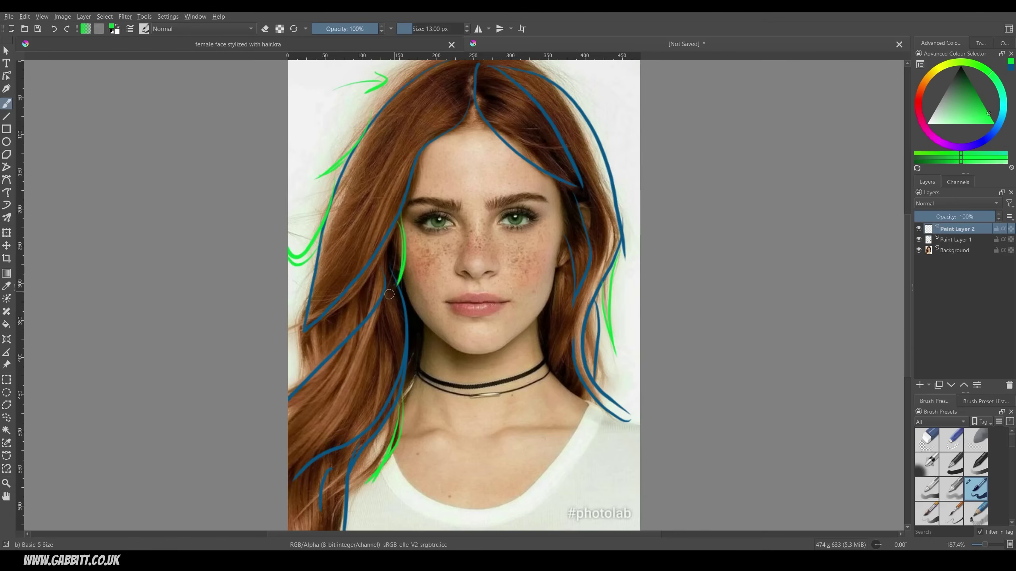
left_click_drag(571, 329, 614, 425)
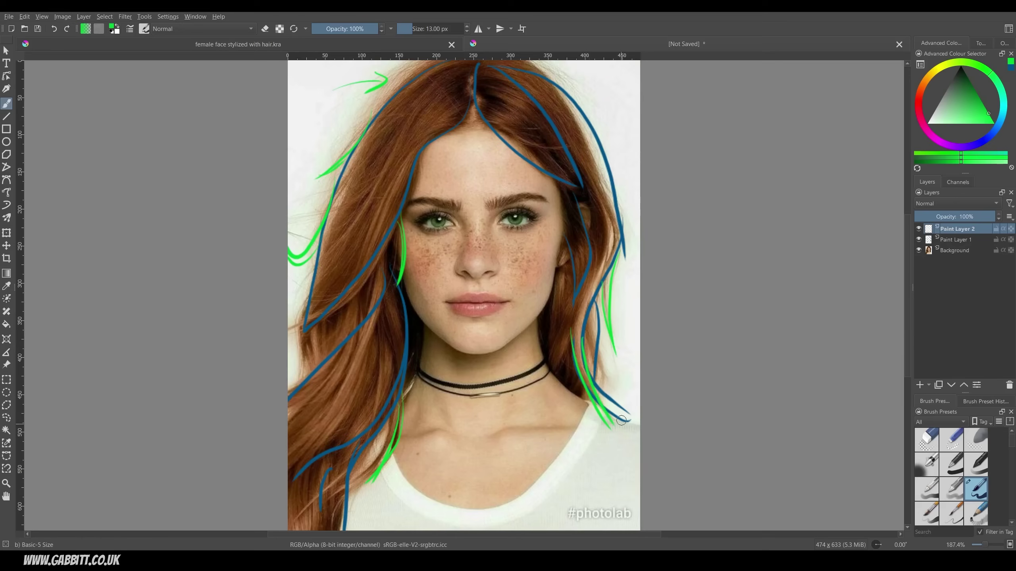
mouse_move(594, 320)
left_mouse_down()
mouse_move(609, 386)
mouse_move(604, 374)
left_mouse_up()
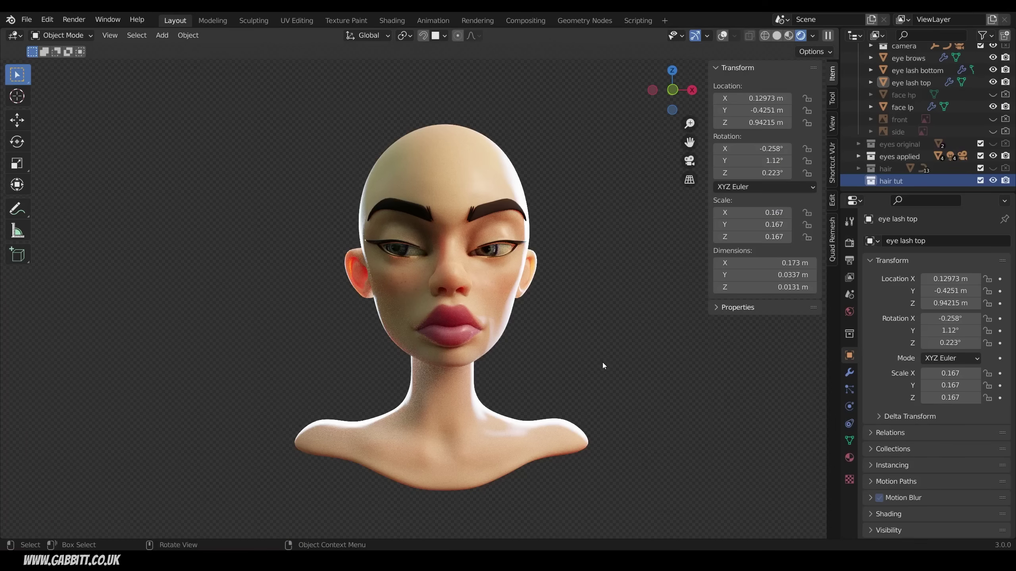
Switch to Blender, set the viewport to solid shading and add a UV sphere scaled down to about 0.19 m.
middle_click_drag(601, 362, 556, 344)
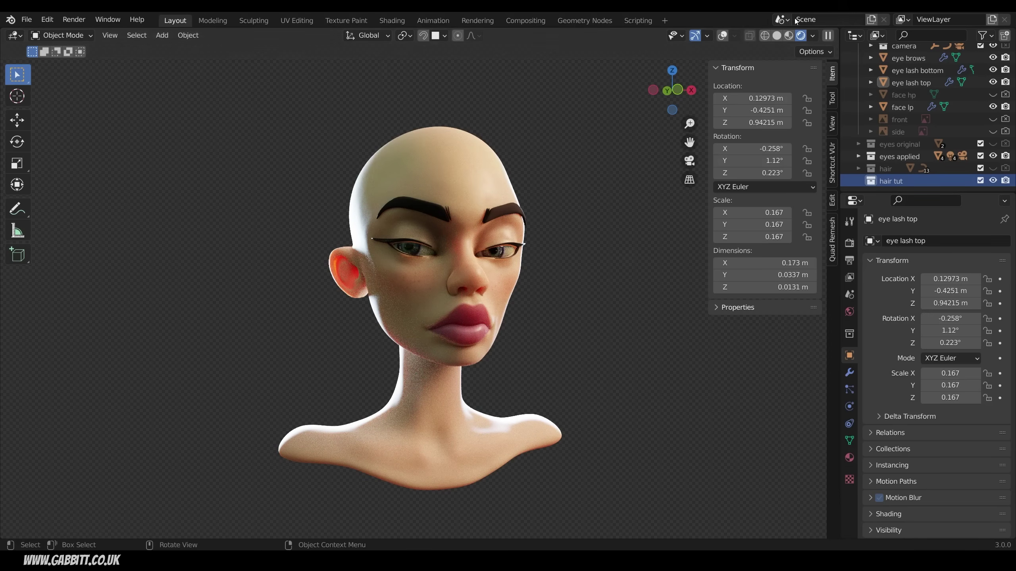
left_click(777, 35)
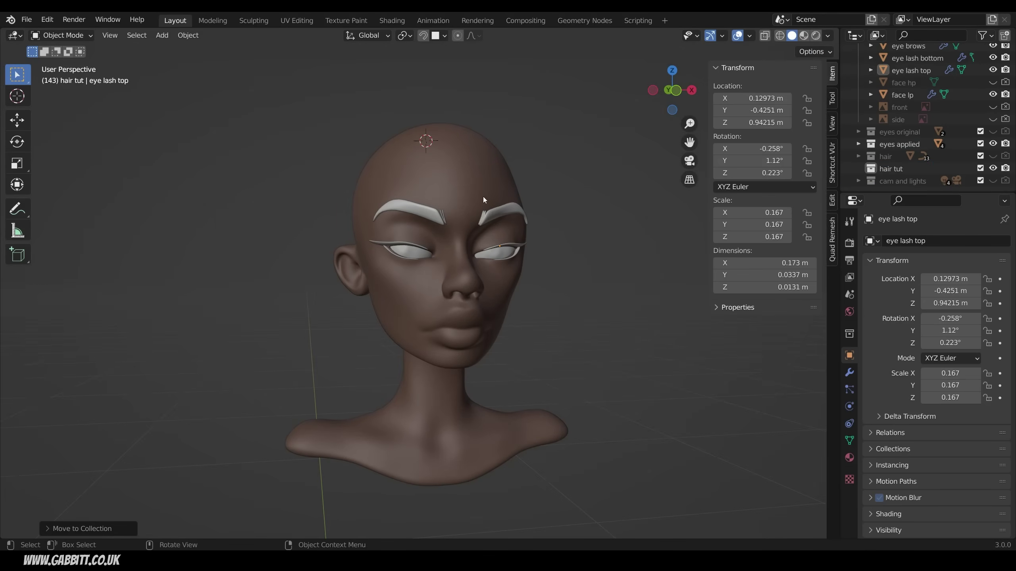
key("shift+a")
mouse_move(467, 145)
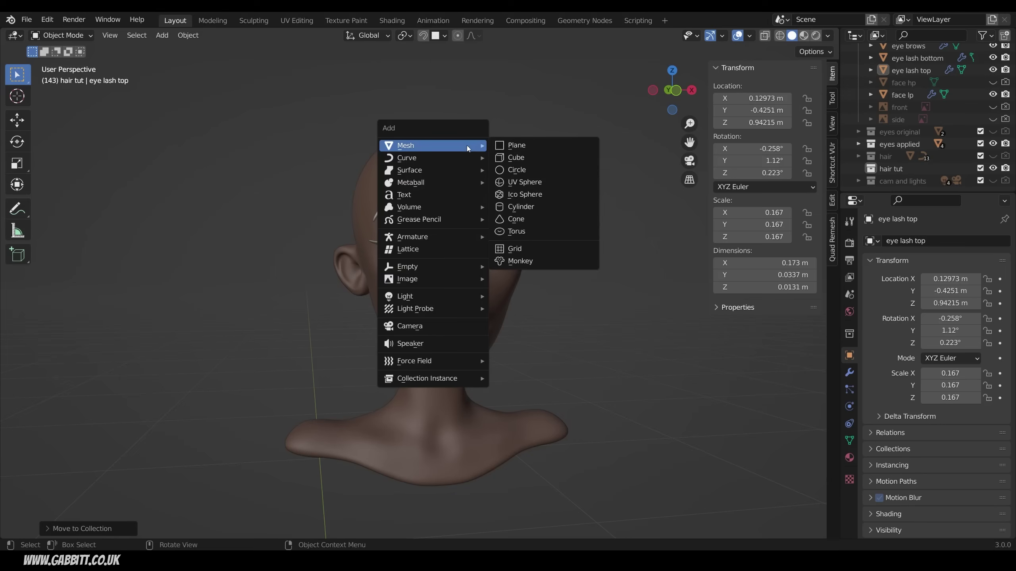
left_click(533, 184)
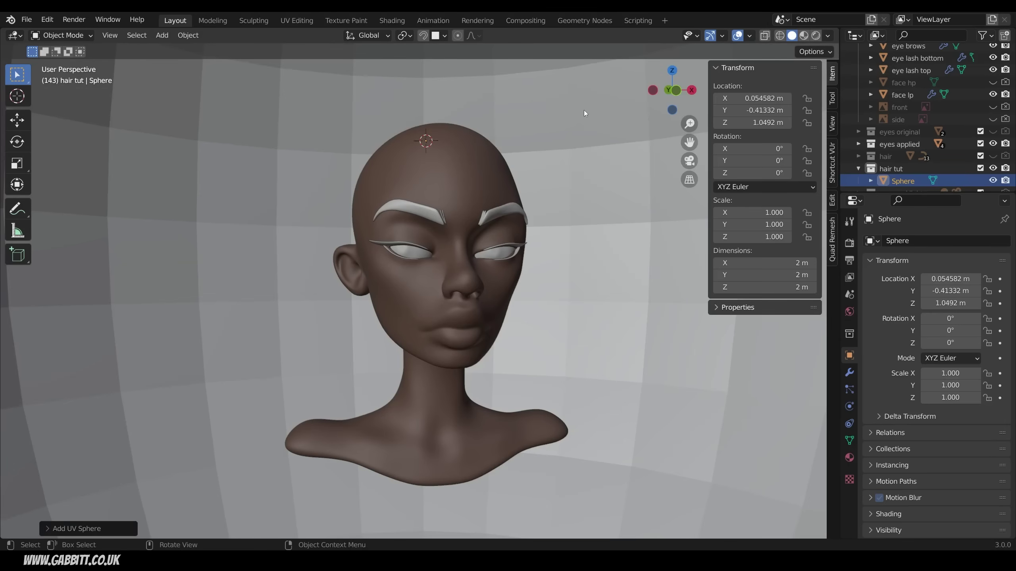
key("s")
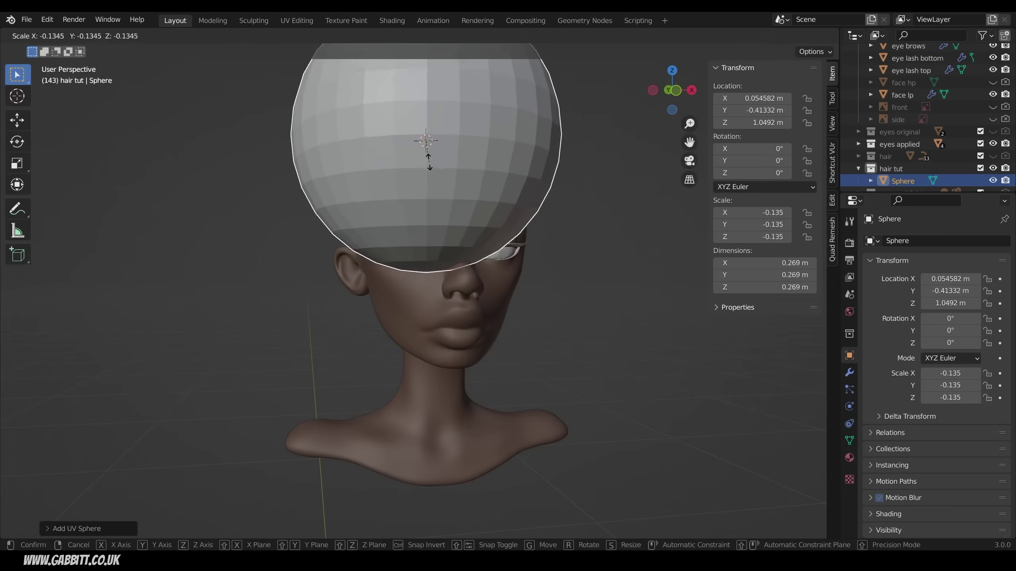
left_click(428, 151)
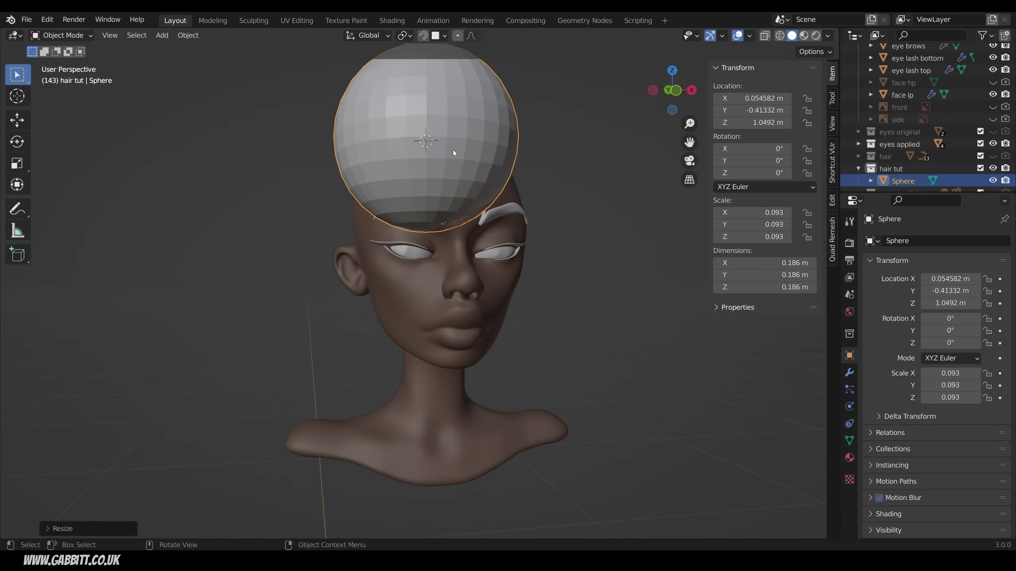
Centre the sphere over the head in the front view and enlarge it to about 0.21 m.
key("KP_1")
key("g")
left_click(476, 164)
left_click(832, 152)
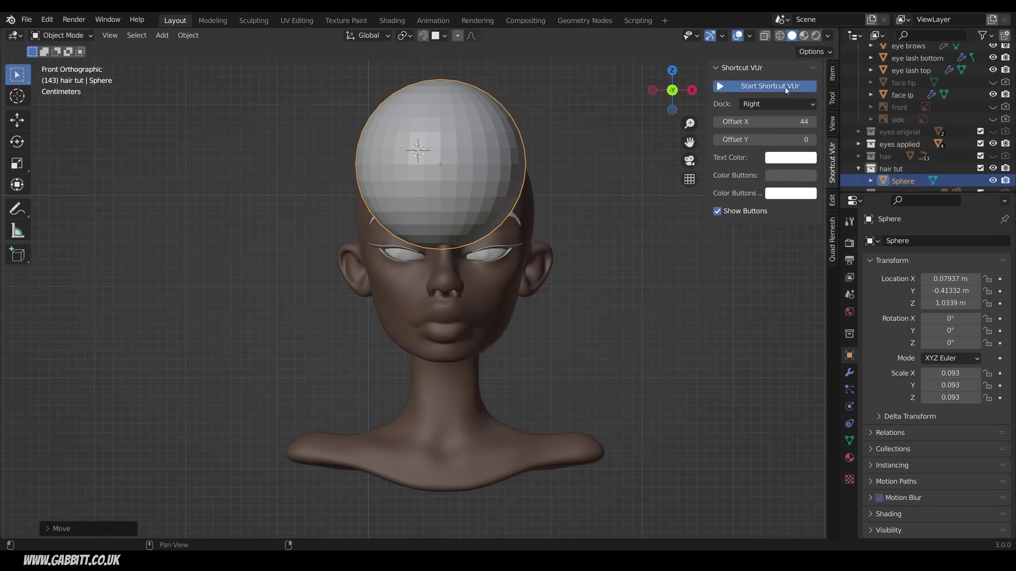
left_click(832, 73)
key("s")
left_click(612, 189)
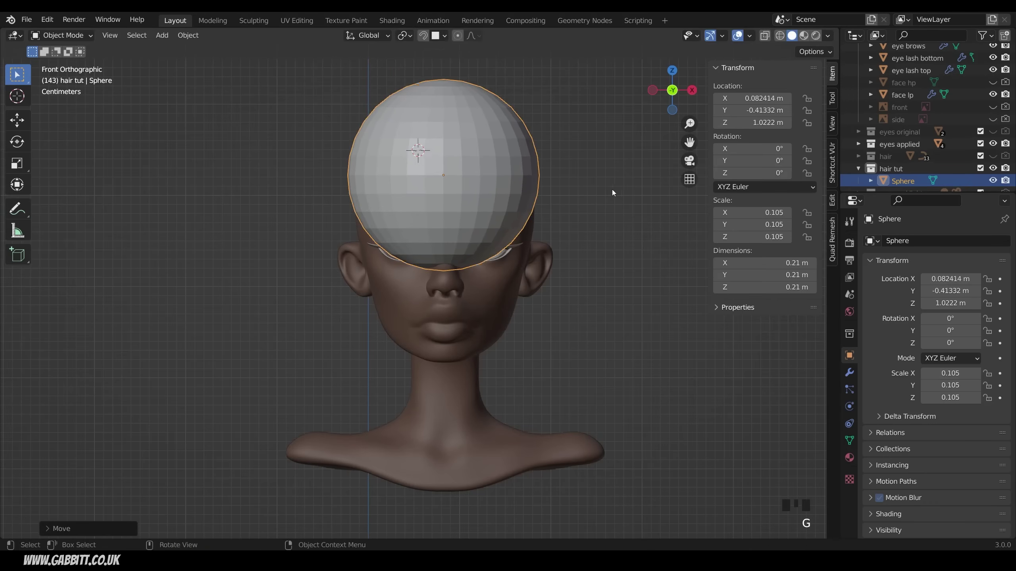
Position the sphere over the back of the skull in the side view and enlarge it to about 0.25 m.
key("KP_3")
key("g")
left_click(513, 200)
key("s")
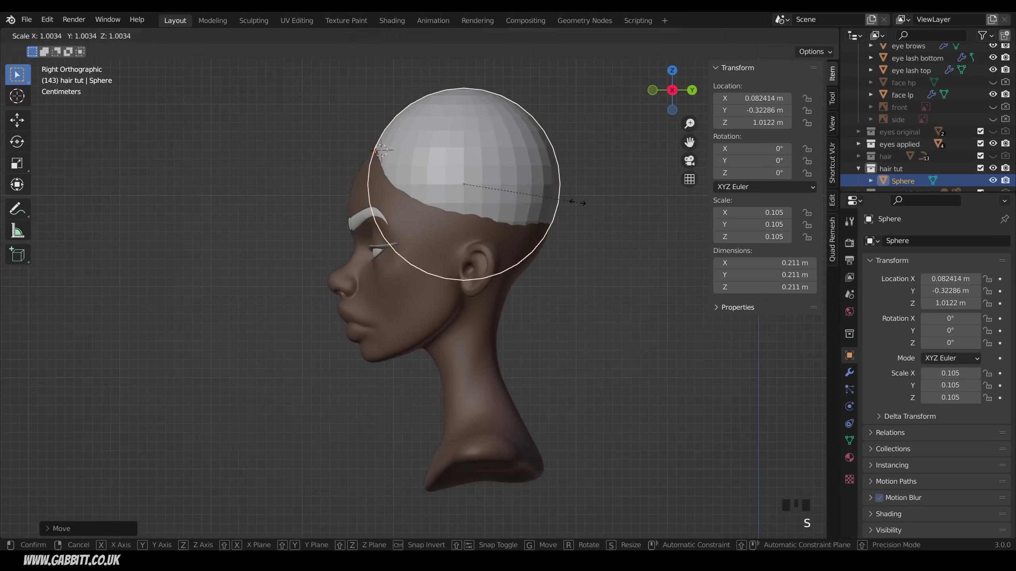
left_click(597, 202)
key("g")
left_click(593, 198)
middle_click_drag(593, 198, 550, 261)
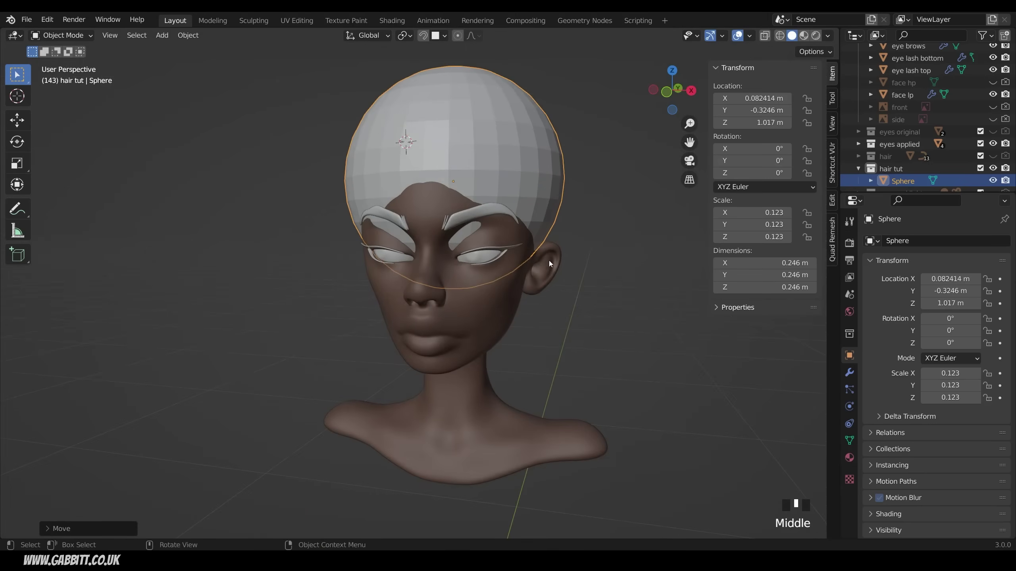
triple_click(551, 195)
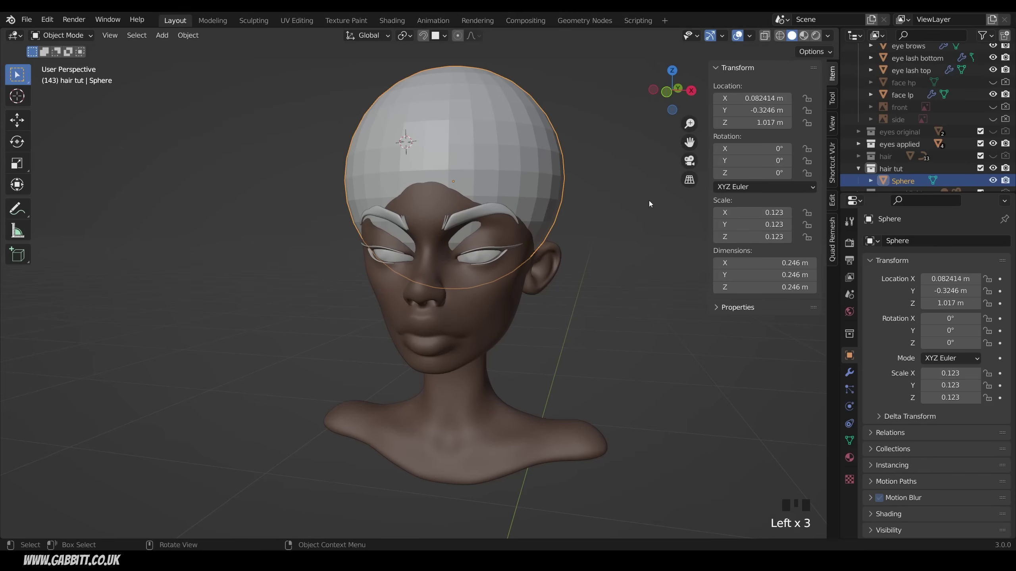
Apply the sphere's scale and open the Sculpting workspace.
key("ctrl+a")
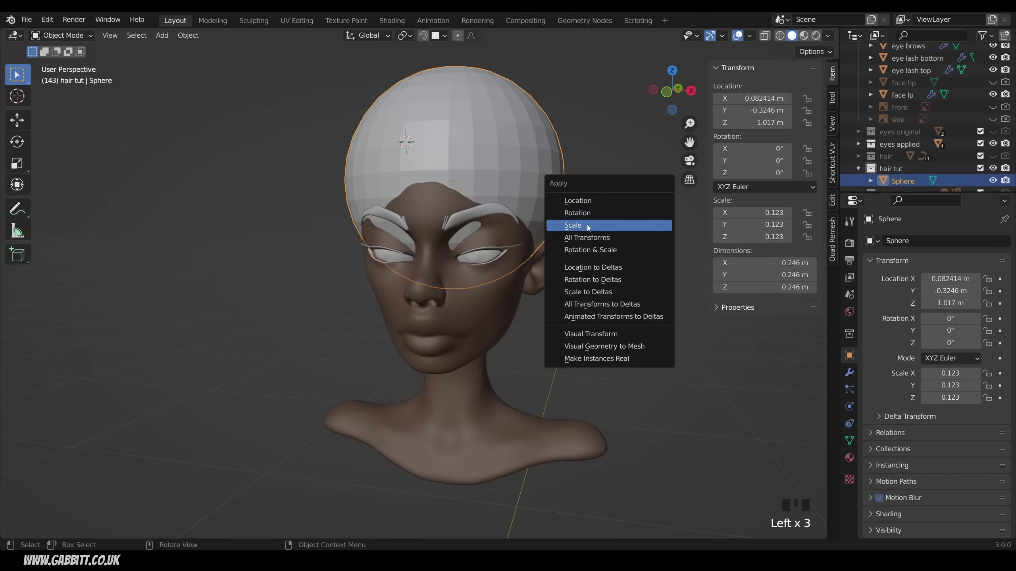
left_click(587, 226)
left_click(255, 22)
key("ctrl+shift+z")
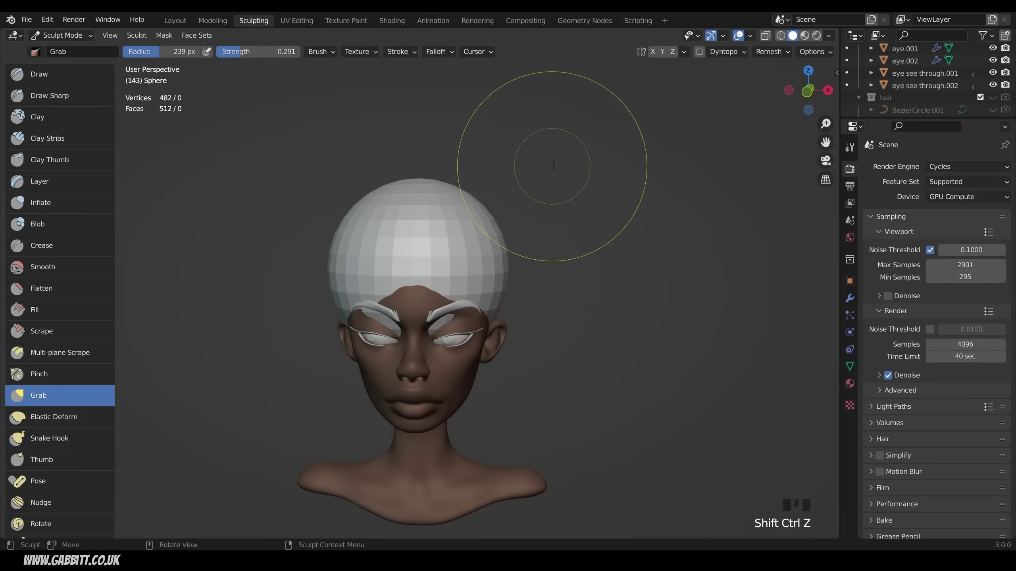
Enable X symmetry and shape the sphere's front edge into a raised hairline over the forehead with the Grab brush.
left_click(654, 53)
left_click_drag(425, 291, 429, 256)
left_click_drag(395, 290, 375, 248)
left_click_drag(426, 291, 413, 269)
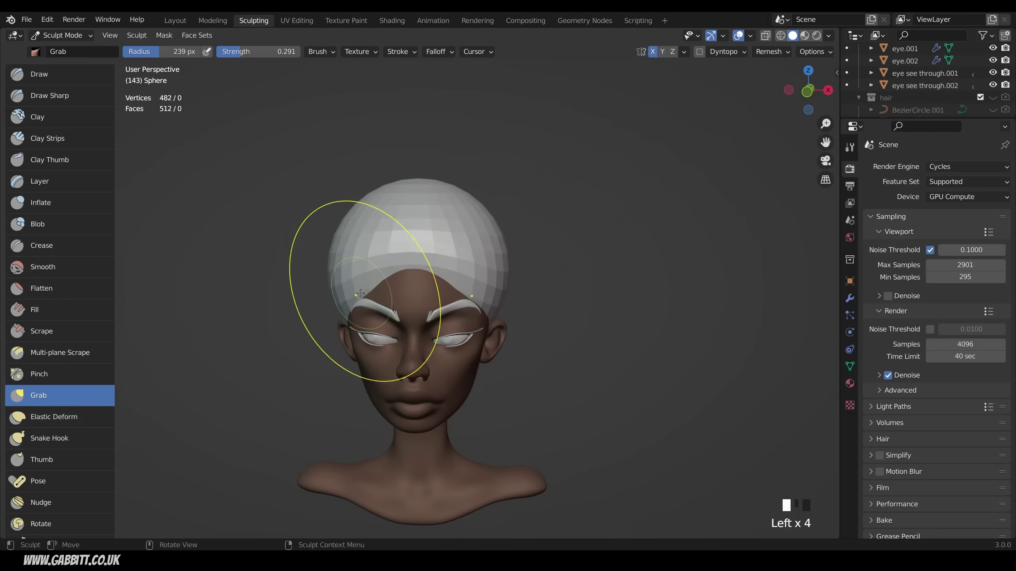
left_click_drag(366, 292, 360, 280)
left_click_drag(401, 313, 376, 304)
Pull the sphere's lower side and back down past the ears, and raise its front edge around the forehead.
middle_click_drag(383, 317, 304, 320)
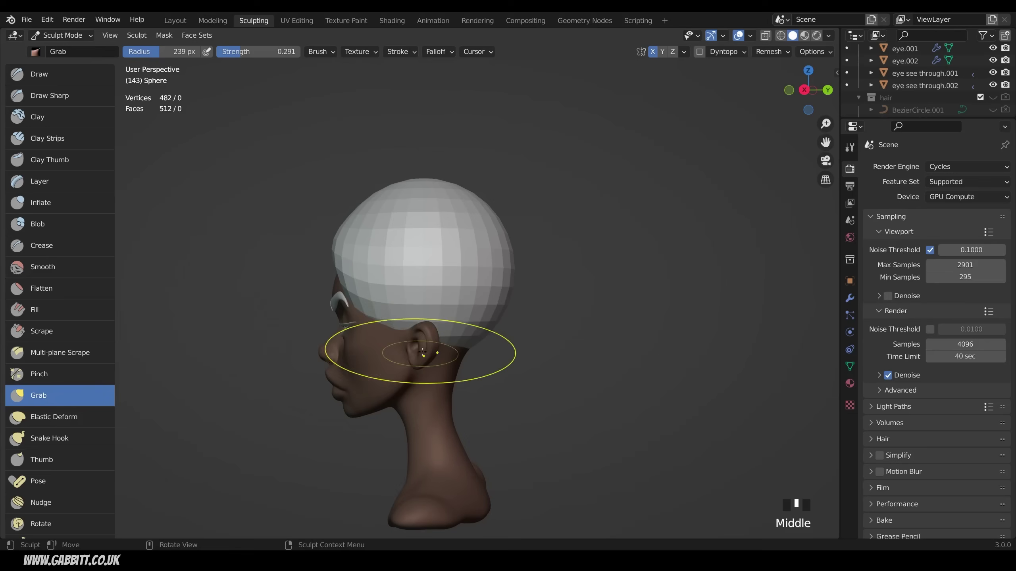
left_click_drag(443, 320, 461, 431)
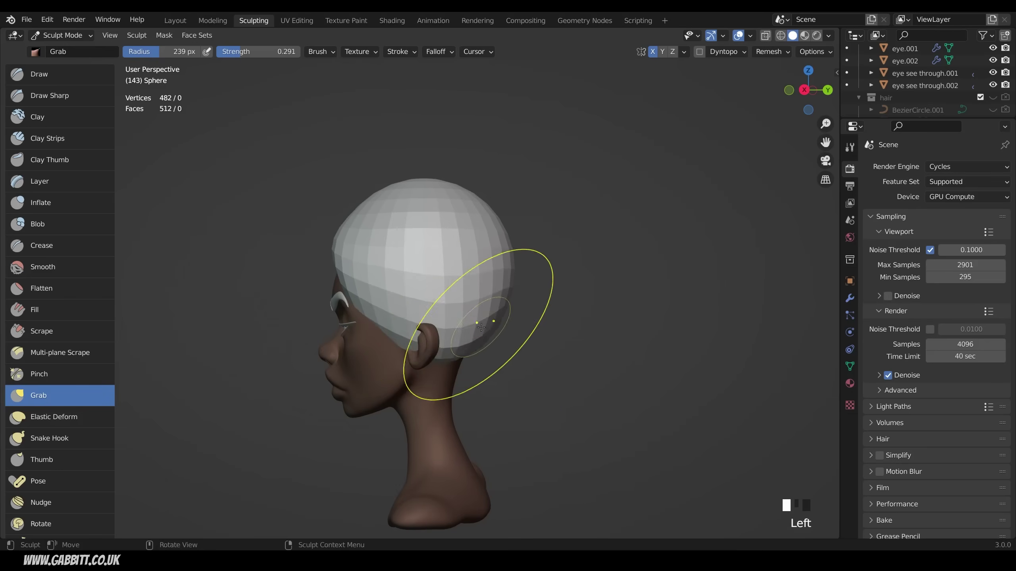
mouse_move(480, 323)
left_mouse_down()
mouse_move(495, 385)
mouse_move(447, 413)
left_mouse_up()
middle_click_drag(447, 413, 525, 412)
left_click_drag(484, 305, 480, 285)
left_click_drag(479, 276, 478, 267)
left_click_drag(478, 267, 471, 260)
Extend the hair mesh further down both sides of the face to below chin level with the Grab brush.
mouse_move(471, 260)
middle_mouse_down()
mouse_move(465, 216)
mouse_move(440, 320)
mouse_move(452, 361)
middle_mouse_up()
left_click_drag(452, 360, 466, 382)
middle_click_drag(424, 382, 474, 391)
left_click_drag(474, 392, 473, 435)
Pull the lower ends of the hair down and outward to shoulder length on both sides of the neck.
middle_click_drag(396, 420, 435, 397)
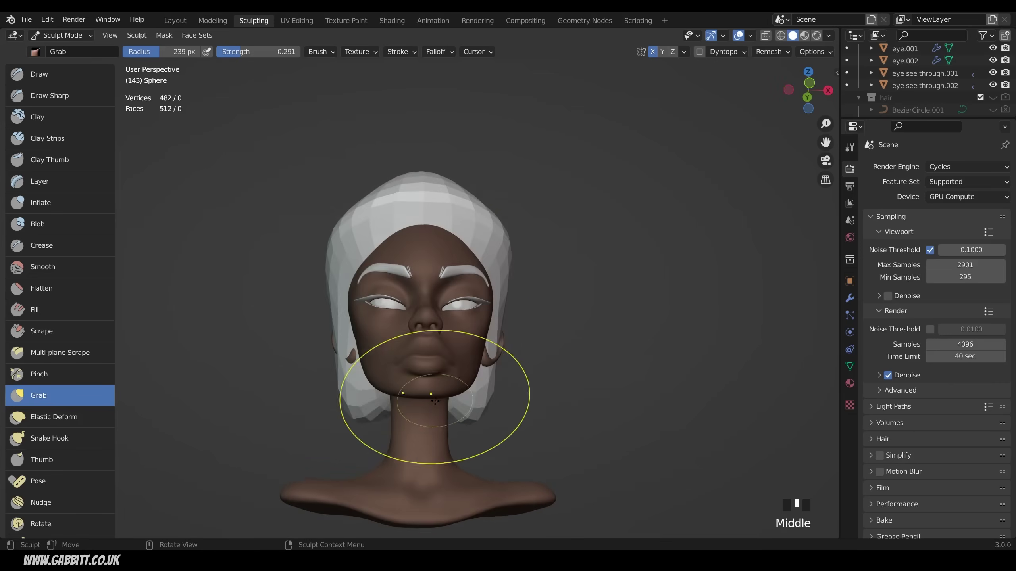
left_click_drag(468, 416, 472, 428)
mouse_move(466, 429)
left_mouse_down()
mouse_move(460, 440)
mouse_move(490, 444)
left_mouse_up()
mouse_move(496, 436)
left_mouse_down()
mouse_move(536, 459)
mouse_move(524, 450)
left_mouse_up()
left_click_drag(500, 434, 547, 444)
mouse_move(547, 445)
middle_mouse_down()
mouse_move(503, 420)
mouse_move(536, 426)
middle_mouse_up()
left_click_drag(496, 430, 524, 440)
left_click_drag(498, 440, 520, 446)
mouse_move(472, 442)
middle_mouse_down()
mouse_move(495, 438)
mouse_move(528, 454)
middle_mouse_up()
left_click_drag(528, 454, 420, 456)
mouse_move(448, 480)
left_mouse_down()
mouse_move(436, 475)
mouse_move(448, 468)
left_mouse_up()
Set the hair mesh's voxel size to 0.0175 and voxel remesh it.
mouse_move(448, 468)
middle_mouse_down()
mouse_move(546, 404)
mouse_move(482, 380)
middle_mouse_up()
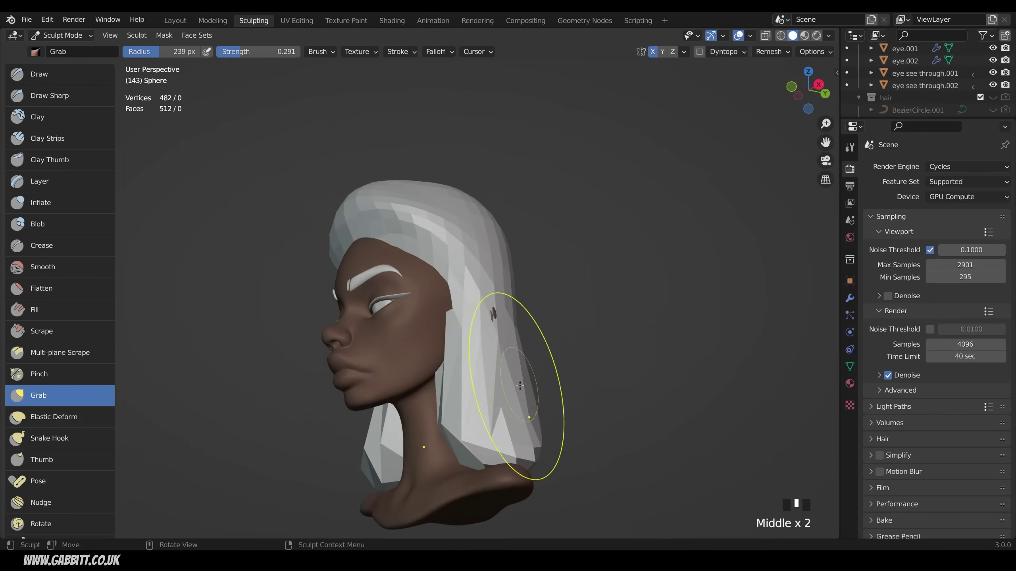
key("shift+r")
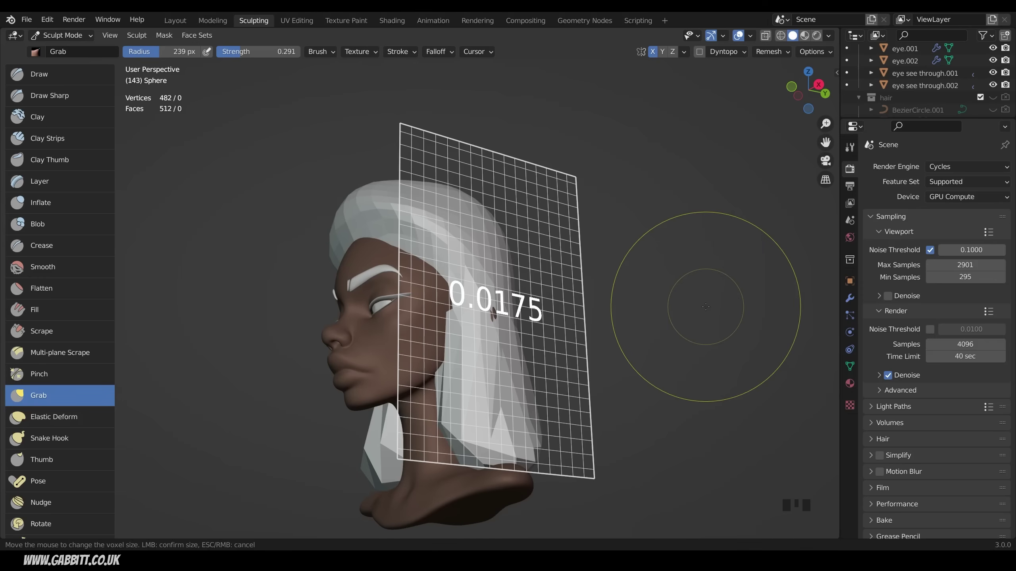
left_click(706, 306)
key("ctrl+r")
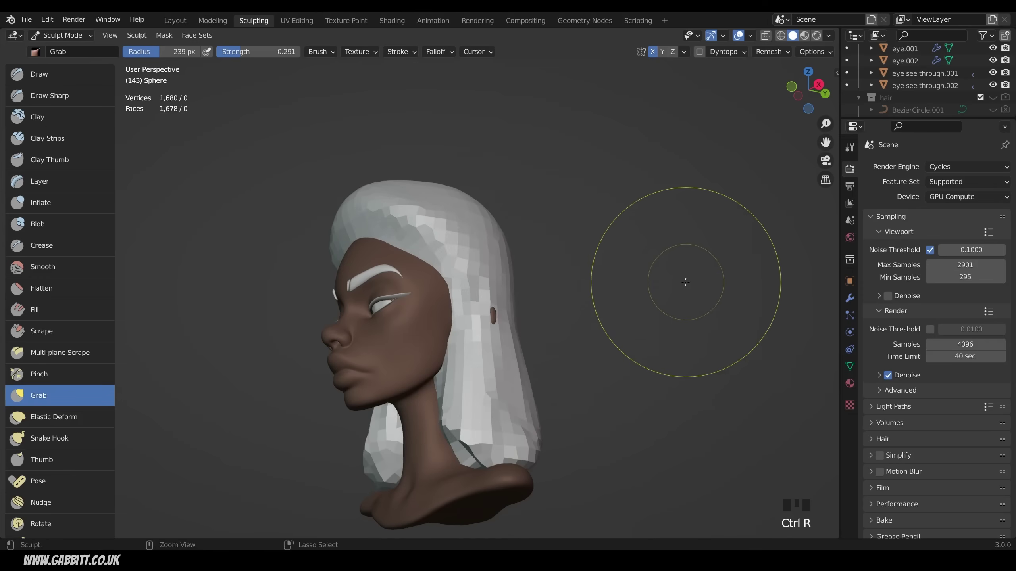
Refine the remeshed hair's lower ends and its top and front hairline above the forehead with the Grab brush.
mouse_move(611, 284)
middle_mouse_down()
mouse_move(533, 437)
mouse_move(456, 440)
mouse_move(497, 457)
mouse_move(540, 498)
mouse_move(572, 498)
middle_mouse_up()
scroll(456, 440, "up", 1)
left_click_drag(496, 491, 491, 492)
scroll(612, 469, "up", 1)
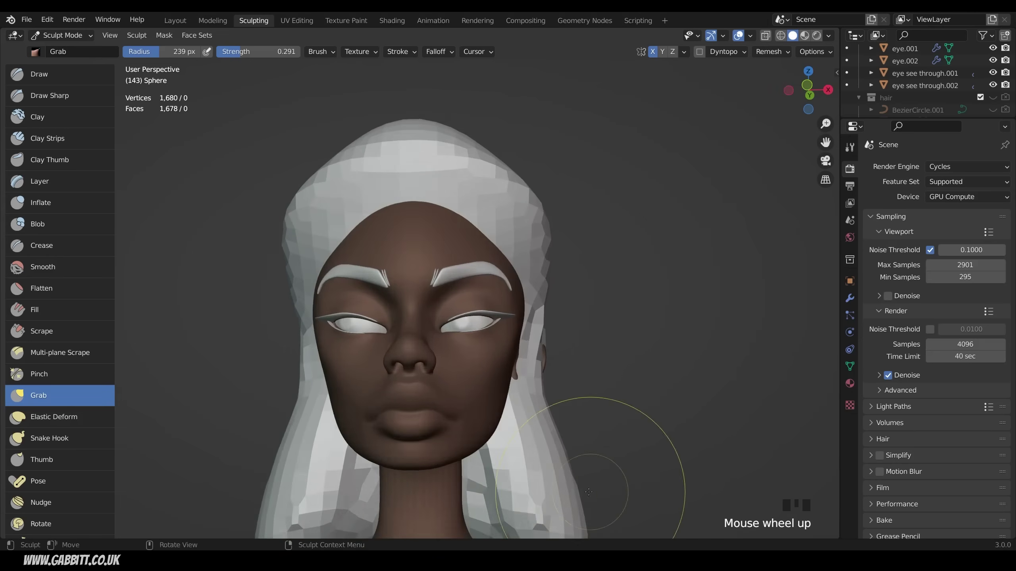
scroll(598, 281, "down", 3)
middle_click_drag(503, 254, 497, 268)
scroll(497, 248, "up", 2)
left_click_drag(496, 196, 482, 186)
left_click_drag(460, 182, 452, 180)
left_click_drag(429, 188, 426, 184)
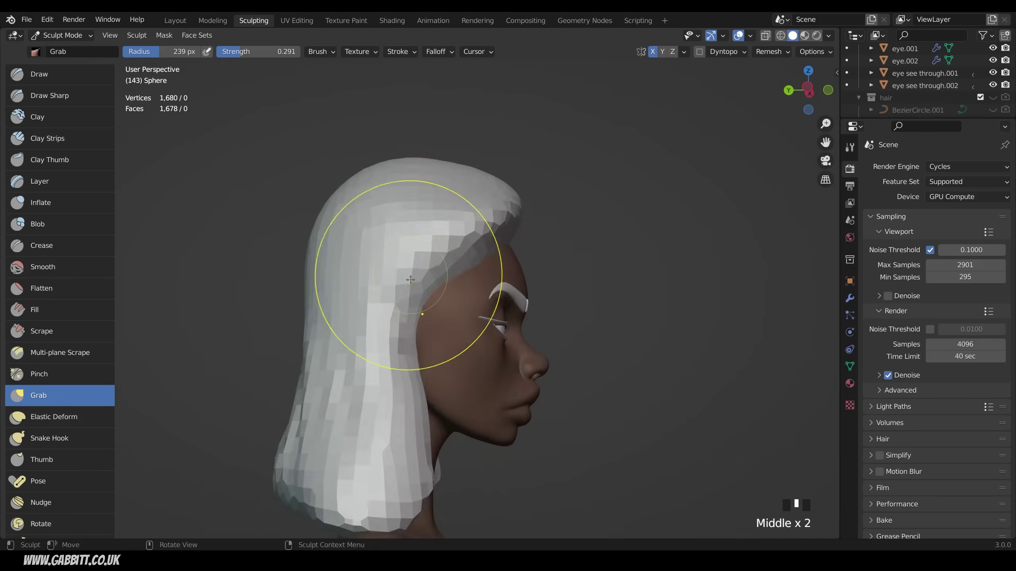
Adjust the hair's back profile from crown to nape and its side beside the ear with the Grab brush.
scroll(410, 279, "down", 2)
left_click_drag(346, 331, 350, 334)
left_click_drag(335, 395, 341, 394)
left_click_drag(336, 404, 340, 382)
left_click_drag(333, 361, 338, 347)
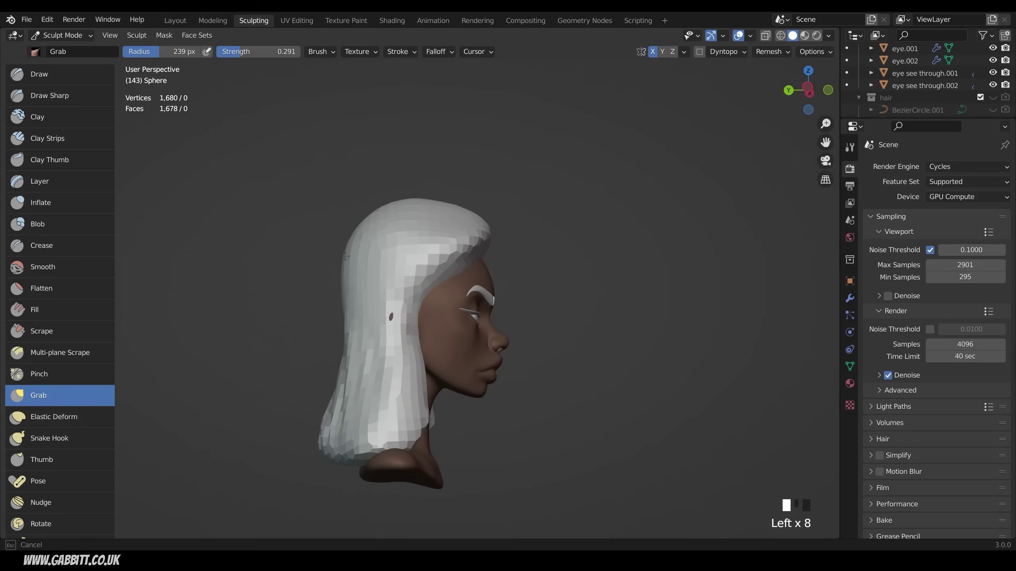
middle_click_drag(342, 263, 472, 340)
left_click_drag(466, 344, 477, 327)
middle_click_drag(400, 327, 487, 331)
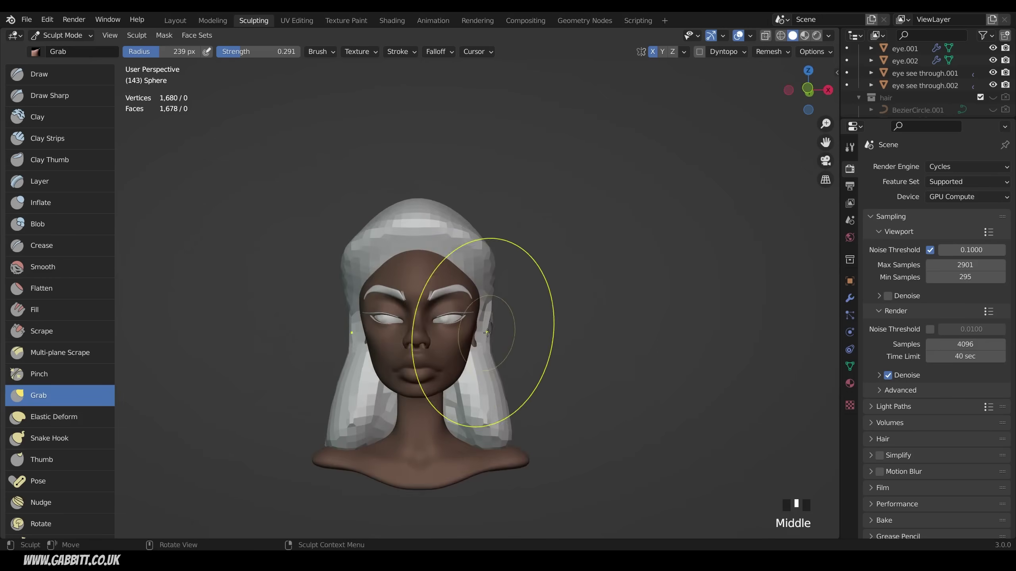
Lift and round the front hairline and top of the hair above the forehead with the Grab brush.
scroll(486, 331, "up", 2)
left_click_drag(468, 246, 460, 240)
mouse_move(454, 244)
left_mouse_down()
mouse_move(450, 236)
mouse_move(466, 253)
mouse_move(450, 232)
left_mouse_up()
left_click_drag(449, 231, 439, 223)
mouse_move(316, 231)
left_mouse_down()
mouse_move(348, 226)
mouse_move(329, 239)
left_mouse_up()
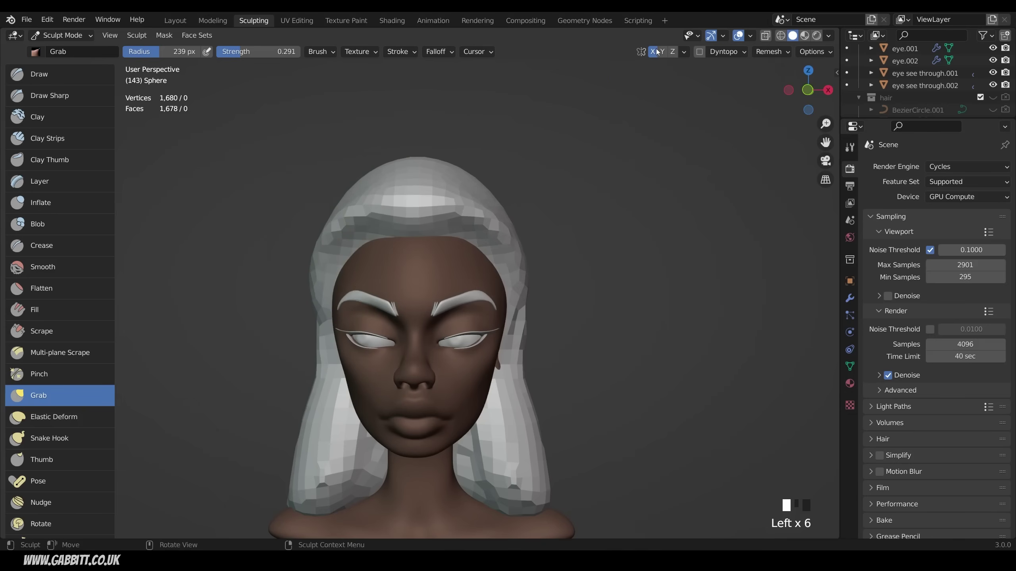
With X symmetry turned off, pull the hair forward over the character's right ear and voxel remesh it.
left_click(335, 265)
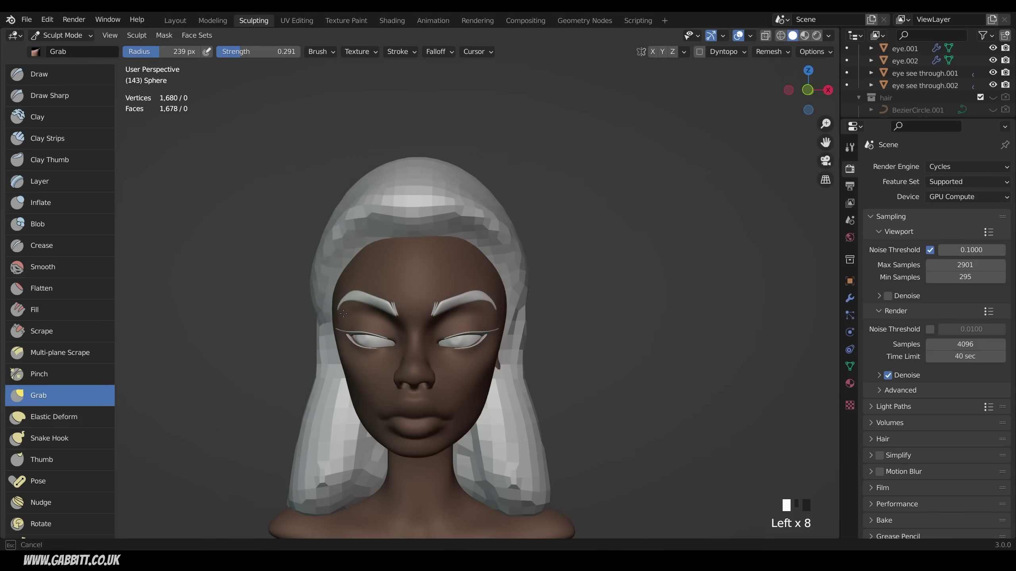
middle_click_drag(336, 265, 427, 313)
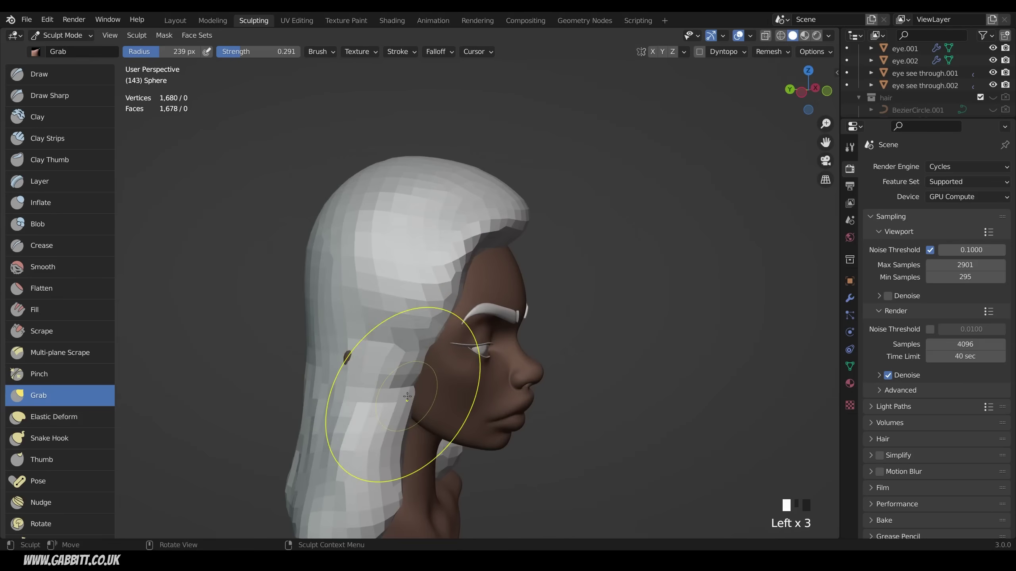
middle_click_drag(471, 415, 482, 368)
left_click(258, 349)
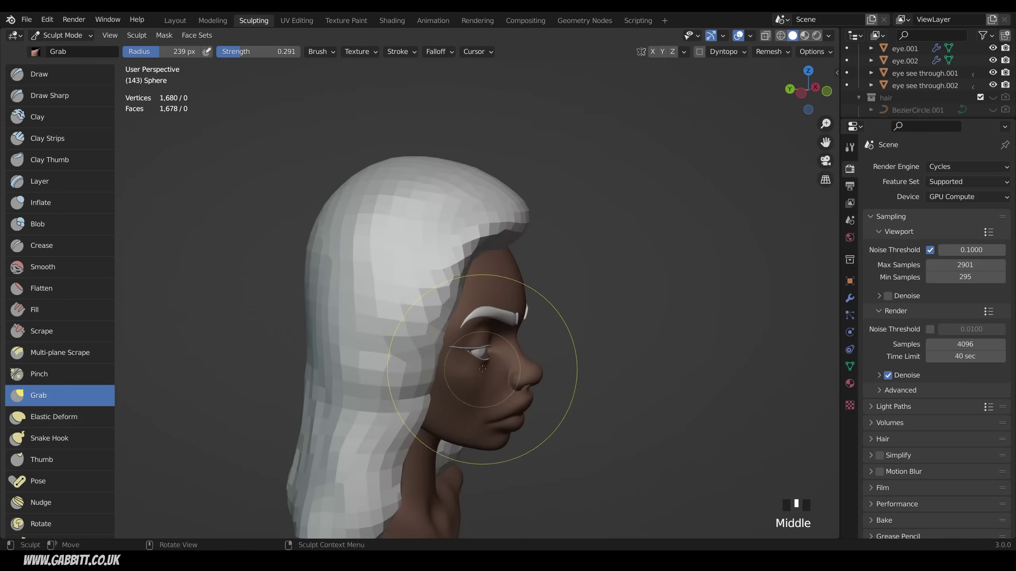
key("ctrl+r")
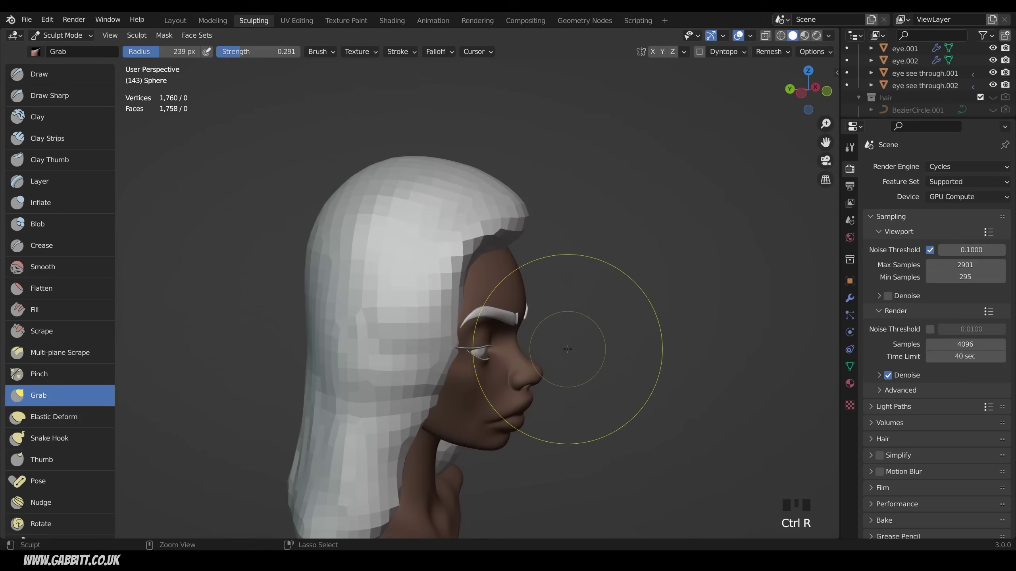
Adjust the hair beside the character's right cheek and along the top with the Grab brush.
middle_click_drag(498, 349, 424, 370)
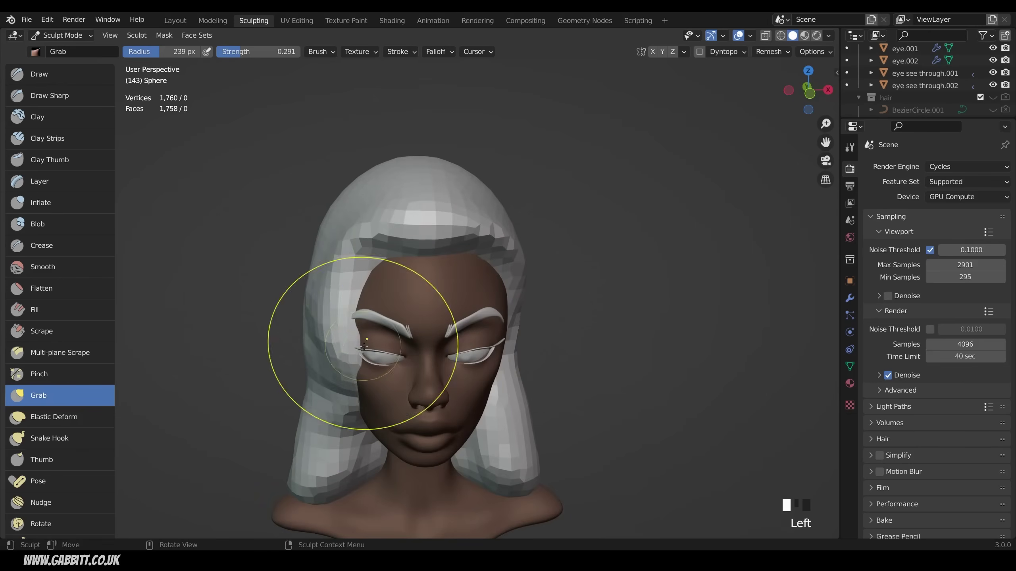
left_click_drag(317, 386, 304, 360)
mouse_move(304, 360)
middle_mouse_down()
mouse_move(373, 204)
mouse_move(407, 241)
middle_mouse_up()
left_click_drag(407, 242, 420, 212)
left_click_drag(433, 203, 409, 197)
middle_click_drag(560, 356, 485, 361)
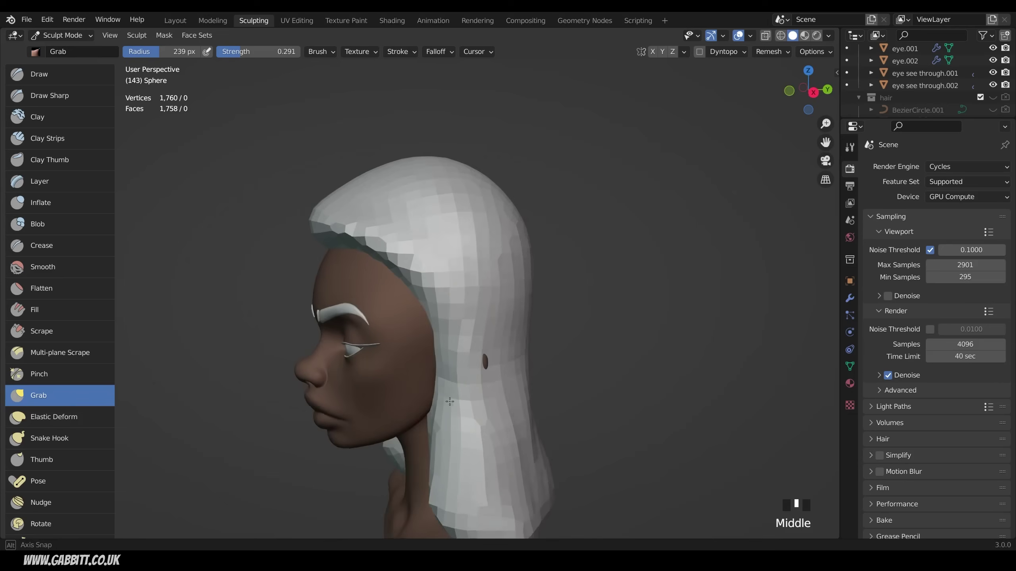
Push the hair on the character's left side back behind the ear and shape its lower length with the Grab brush.
left_click_drag(485, 361, 493, 385)
left_click_drag(494, 385, 474, 387)
mouse_move(474, 388)
middle_mouse_down()
mouse_move(436, 424)
mouse_move(359, 409)
middle_mouse_up()
left_click_drag(360, 408, 356, 413)
mouse_move(356, 412)
middle_mouse_down()
mouse_move(551, 383)
mouse_move(464, 432)
middle_mouse_up()
left_click_drag(464, 432, 463, 431)
middle_click_drag(462, 431, 584, 441)
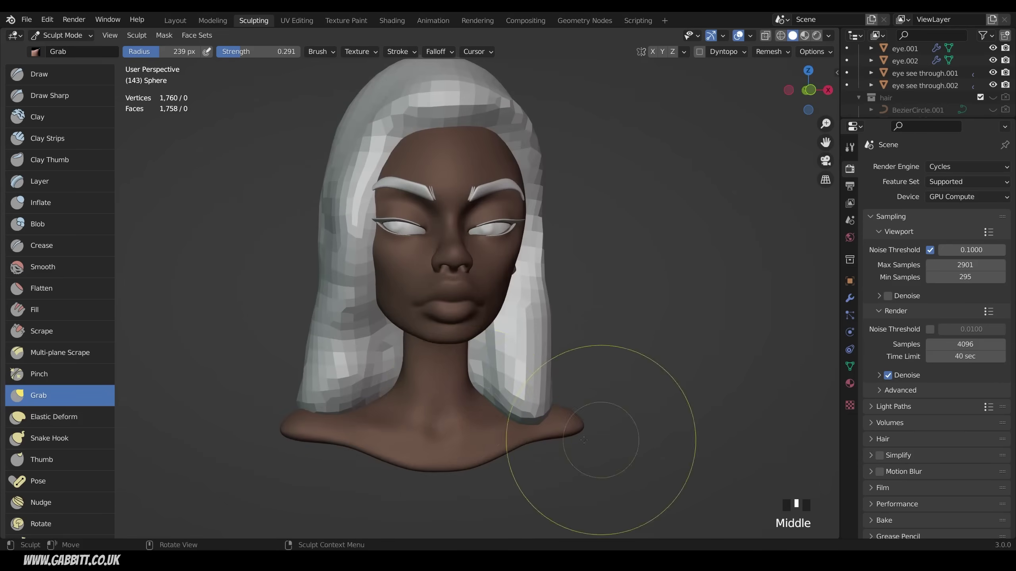
Adjust the volume and profile of the hair's top and crown with the Grab brush.
middle_click_drag(521, 514, 513, 513)
scroll(513, 513, "down", 2)
mouse_move(442, 160)
left_mouse_down()
mouse_move(440, 152)
mouse_move(391, 163)
mouse_move(474, 168)
mouse_move(392, 171)
left_mouse_up()
left_click(391, 171)
middle_click_drag(540, 196, 430, 125)
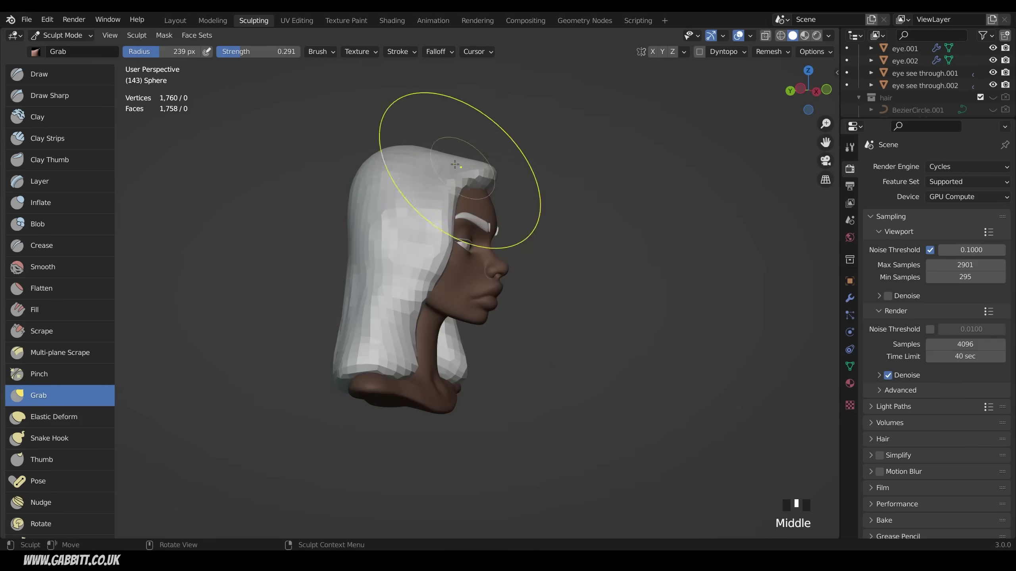
left_click_drag(430, 125, 416, 152)
left_click_drag(416, 152, 402, 182)
mouse_move(402, 182)
middle_mouse_down()
mouse_move(492, 189)
mouse_move(456, 236)
mouse_move(553, 281)
mouse_move(520, 285)
middle_mouse_up()
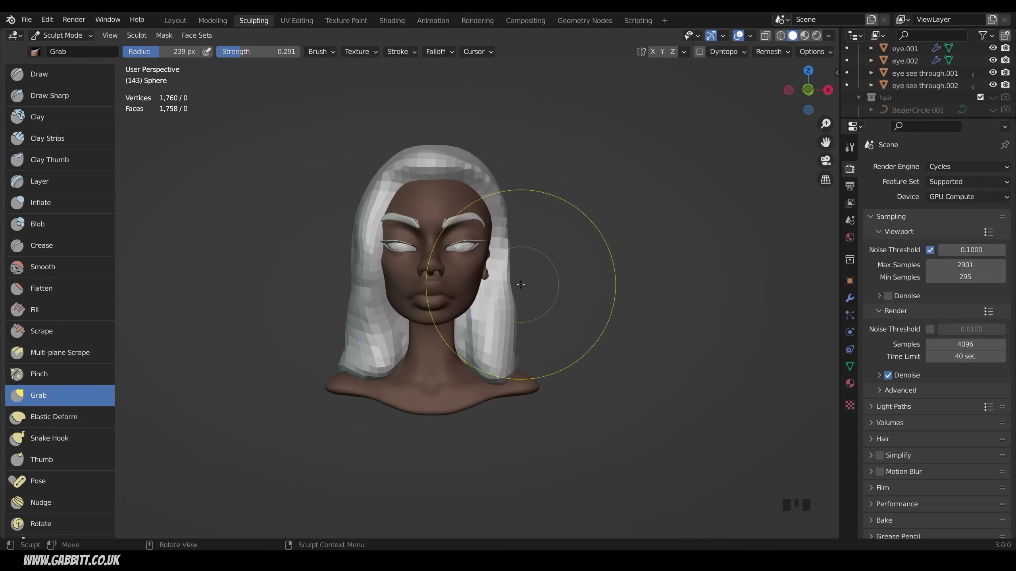
Set the hair mesh's voxel size to 0.0088 and voxel remesh it.
key("shift+r")
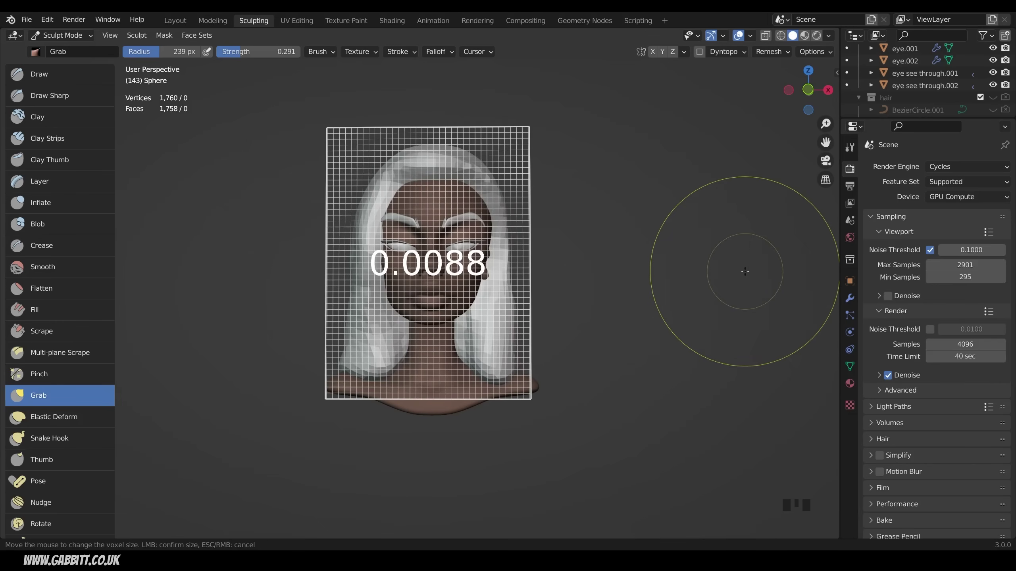
left_click(745, 271)
key("ctrl+r")
Carve a centre parting from the crown to the front hairline using the Crease brush with a 108 px radius.
middle_click_drag(727, 225, 291, 146)
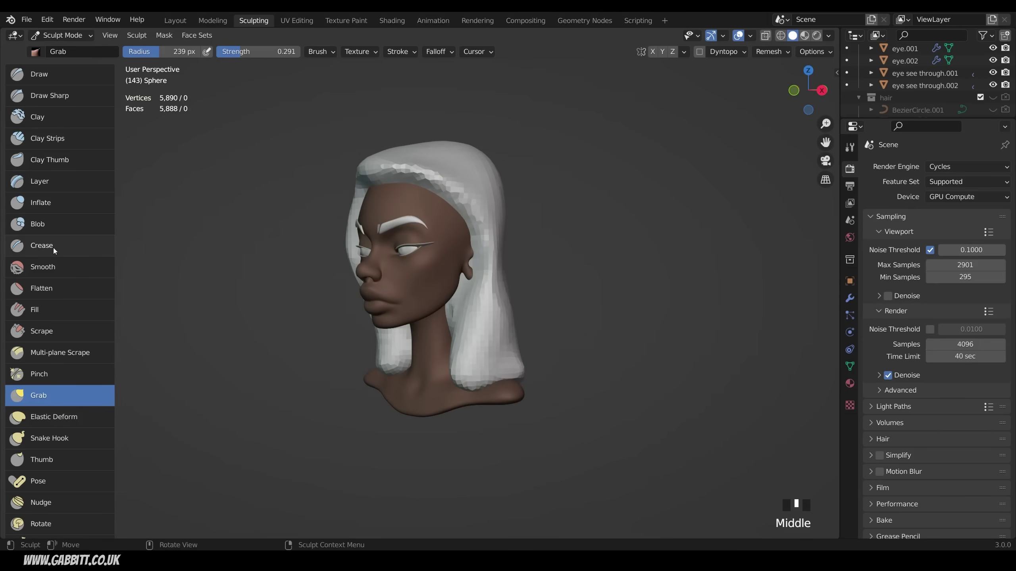
left_click(41, 245)
mouse_move(304, 256)
middle_mouse_down()
mouse_move(428, 273)
mouse_move(466, 296)
mouse_move(468, 332)
middle_mouse_up()
key("f")
left_click(447, 312)
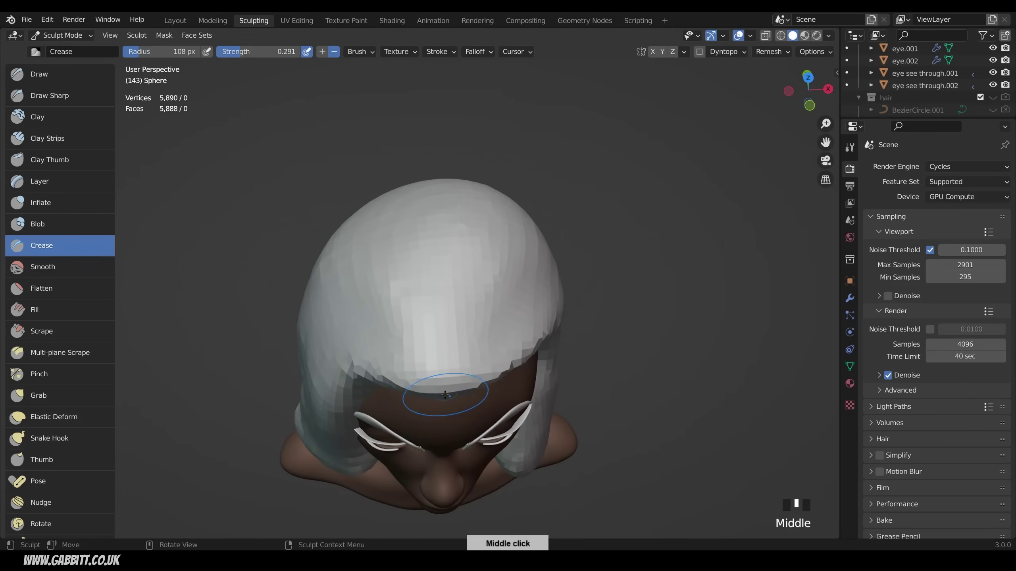
left_click_drag(452, 186, 450, 174)
middle_click_drag(439, 258, 467, 274)
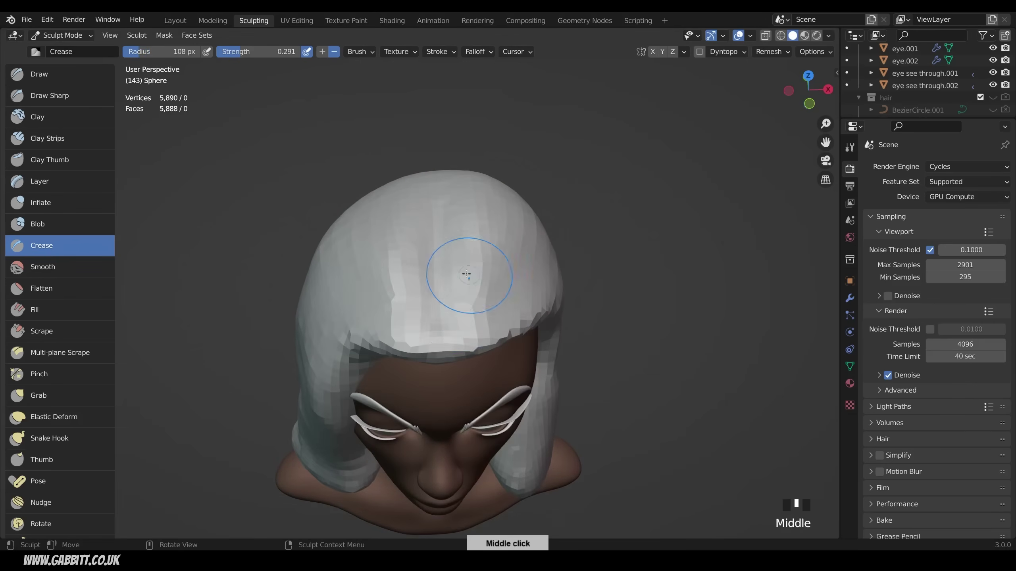
left_click_drag(440, 320, 432, 346)
middle_click_drag(448, 304, 448, 256)
left_click_drag(441, 236, 436, 196)
middle_click_drag(449, 212, 474, 280)
left_click_drag(442, 394, 434, 185)
middle_click_drag(440, 240, 450, 324)
left_click_drag(428, 444, 416, 361)
middle_click_drag(452, 380, 461, 300)
left_click_drag(425, 352, 417, 324)
middle_click_drag(449, 442, 447, 285)
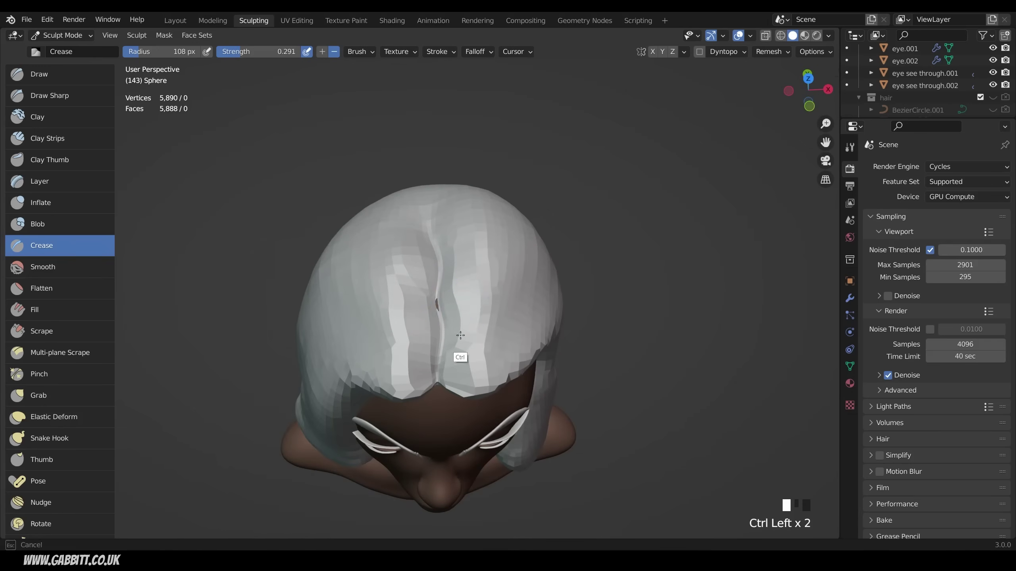
Raise strand ridges down the face-framing hair on the character's right side to the shoulder with inverted Crease strokes.
mouse_move(417, 327)
middle_mouse_down()
mouse_move(471, 289)
mouse_move(565, 268)
middle_mouse_up()
left_click_drag(390, 188, 338, 321, "ctrl")
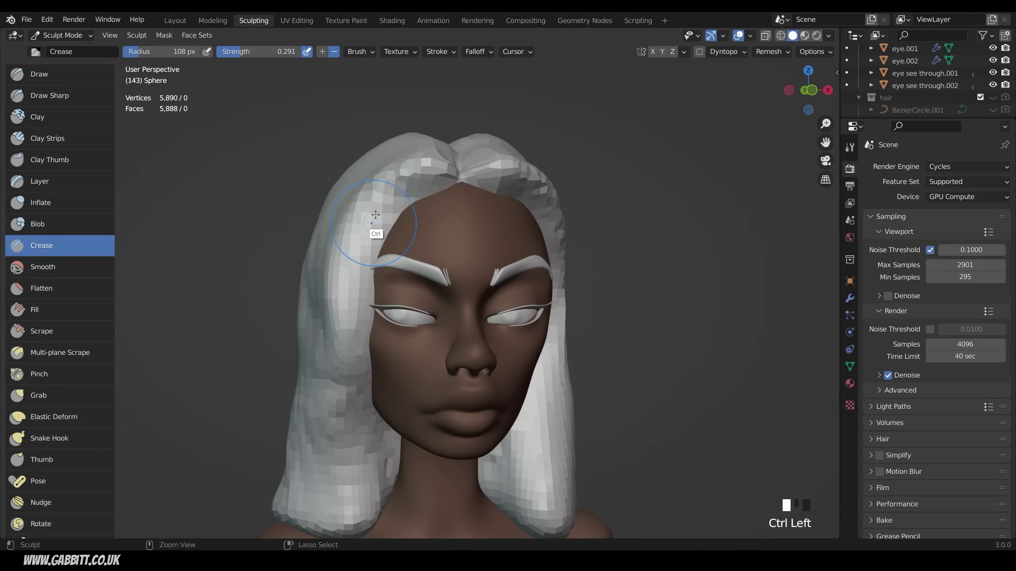
left_click_drag(376, 228, 336, 313, "ctrl")
left_click_drag(336, 256, 348, 361, "ctrl")
middle_click_drag(396, 396, 412, 280)
left_click_drag(336, 304, 354, 448, "ctrl")
left_click_drag(348, 360, 370, 480, "ctrl")
left_click_drag(360, 361, 373, 507, "ctrl")
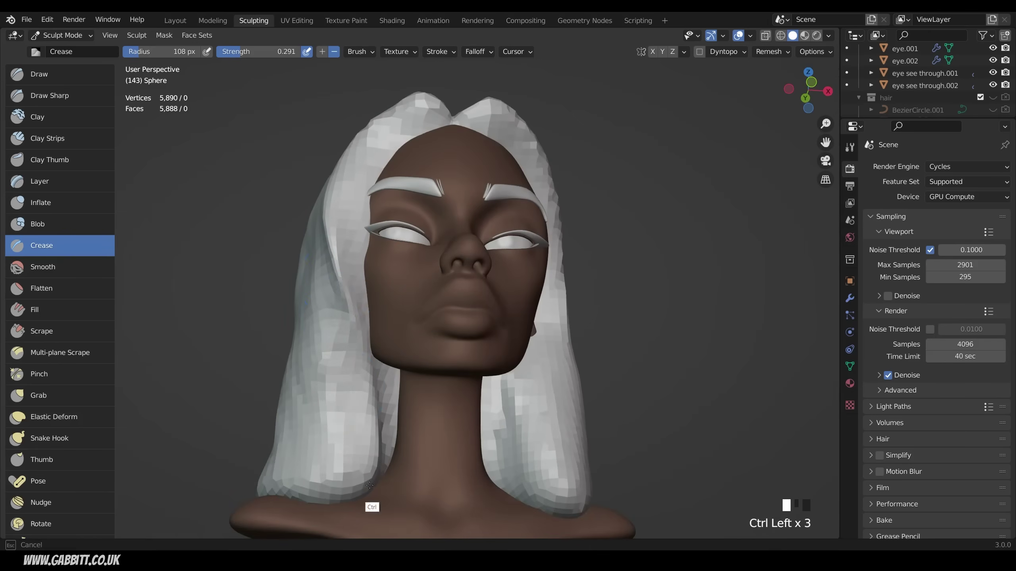
left_click_drag(344, 273, 374, 380, "ctrl")
left_click_drag(354, 337, 378, 501, "ctrl")
Carve vertical grooves down the right side of the hair to its lower end with the Crease brush.
mouse_move(510, 321)
middle_mouse_down()
mouse_move(527, 368)
mouse_move(550, 367)
middle_mouse_up()
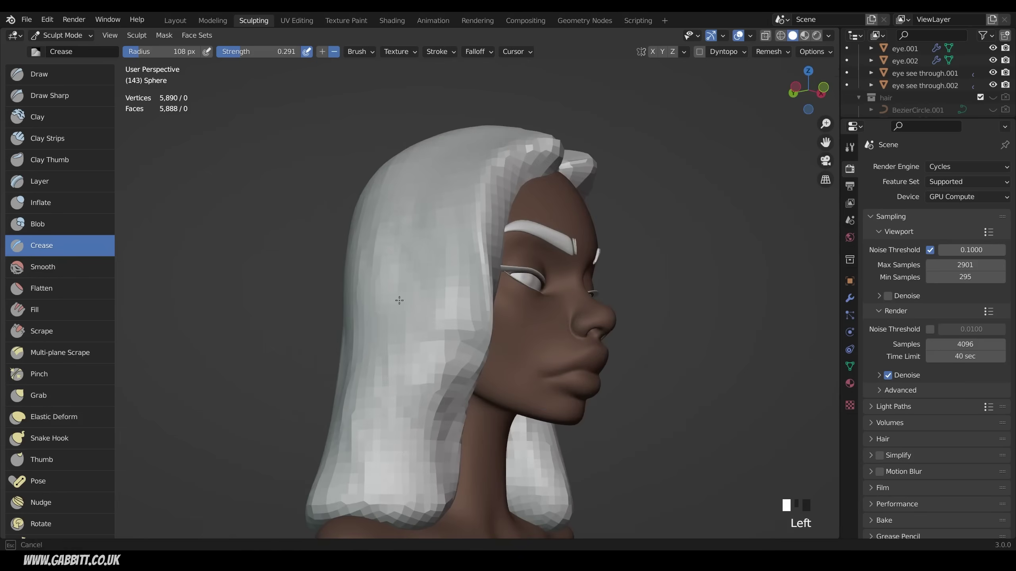
left_click_drag(401, 268, 400, 352)
left_click_drag(394, 304, 404, 388)
mouse_move(400, 360)
left_mouse_down()
mouse_move(402, 485)
mouse_move(416, 500)
left_mouse_up()
middle_click_drag(440, 360, 463, 332)
Raise flowing ridges down the right side of the hair toward the back with inverted Crease strokes.
left_click_drag(469, 217, 493, 396, "ctrl")
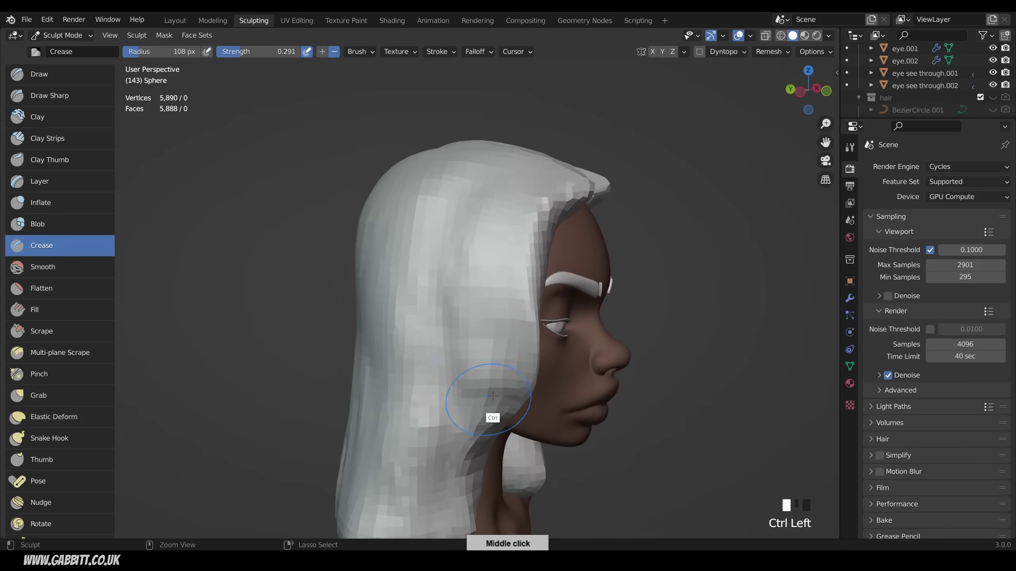
middle_click_drag(495, 400, 516, 397)
left_click_drag(454, 188, 425, 404, "ctrl")
left_click_drag(433, 282, 426, 394, "ctrl")
middle_click_drag(512, 311, 572, 214)
left_click_drag(473, 300, 461, 416, "ctrl")
left_click_drag(494, 276, 479, 412, "ctrl")
left_click_drag(475, 304, 448, 457, "ctrl")
Carve long grooves down the back of the hair from the crown to the lower edge with the Crease brush.
middle_click_drag(452, 360, 500, 356)
left_click_drag(478, 98, 446, 280)
left_click_drag(452, 280, 428, 419)
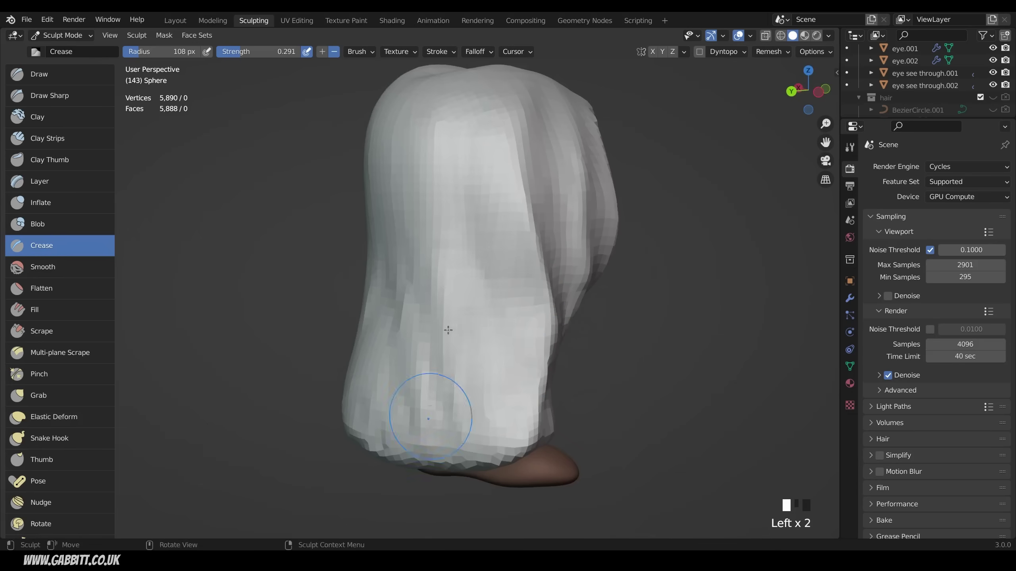
middle_click_drag(464, 369, 404, 149)
left_click_drag(404, 149, 380, 400)
middle_click_drag(380, 400, 352, 240)
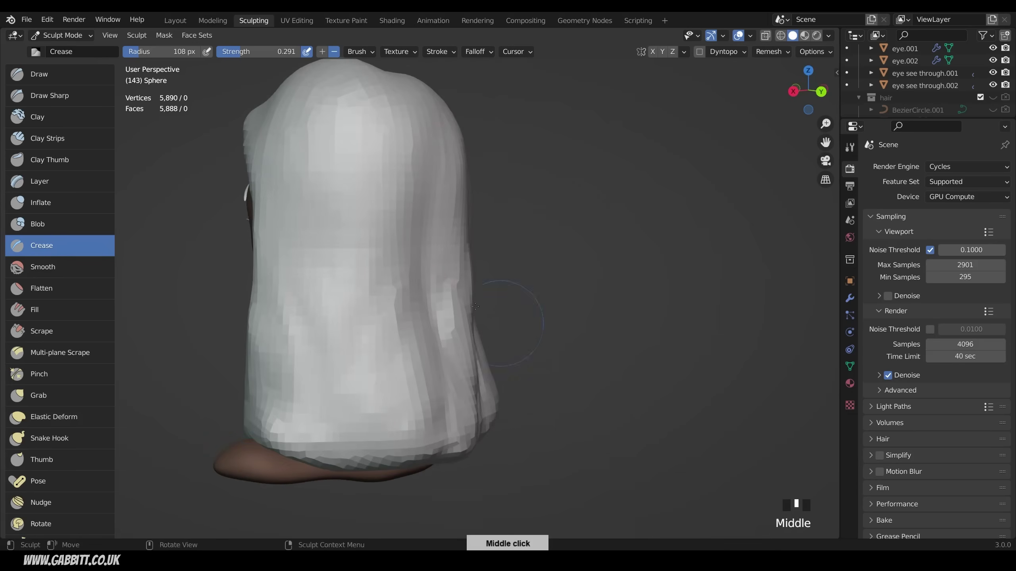
left_click_drag(352, 240, 372, 456)
Raise long ridges down the character's left side of the hair behind the ear with inverted Crease strokes.
middle_click_drag(312, 280, 372, 276)
left_click_drag(374, 112, 348, 352, "ctrl")
left_click_drag(356, 317, 340, 456, "ctrl")
left_click_drag(391, 304, 383, 390, "ctrl")
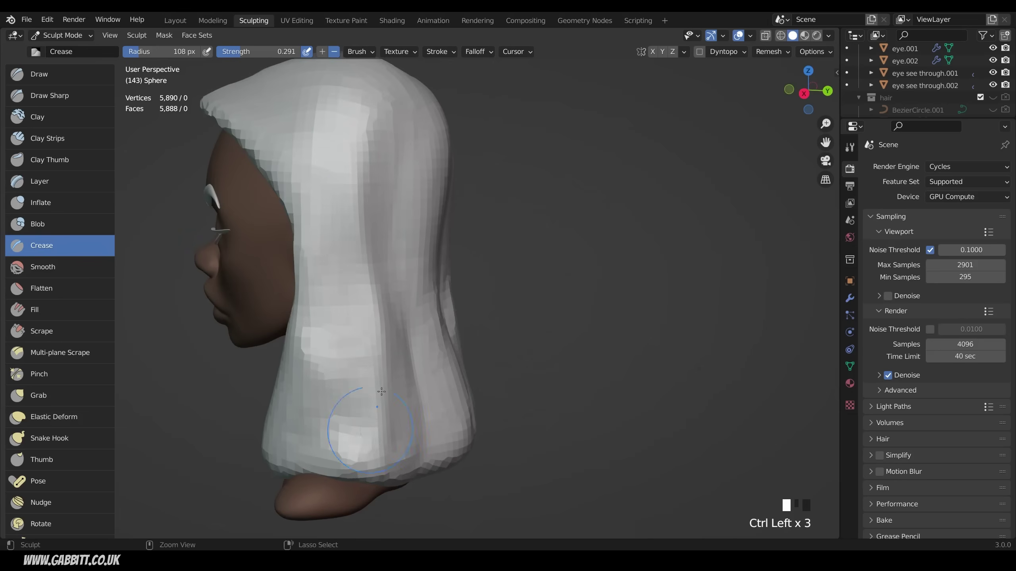
Define the front lock beside the character's left ear down to the shoulder with Crease strokes.
middle_click_drag(336, 134, 402, 131)
left_click_drag(386, 122, 408, 152, "ctrl")
left_click_drag(408, 152, 445, 352, "ctrl")
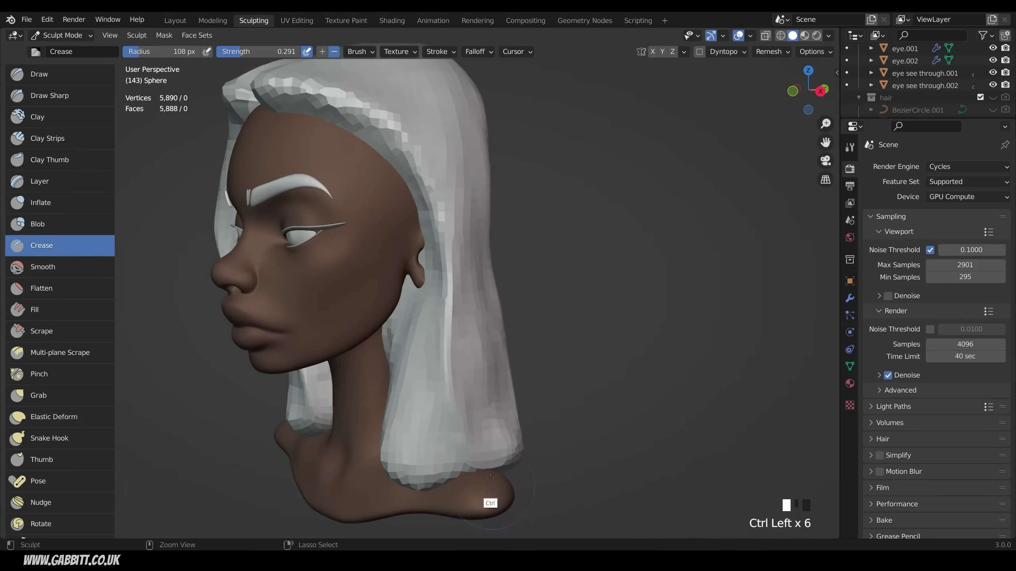
middle_click_drag(490, 478, 541, 375)
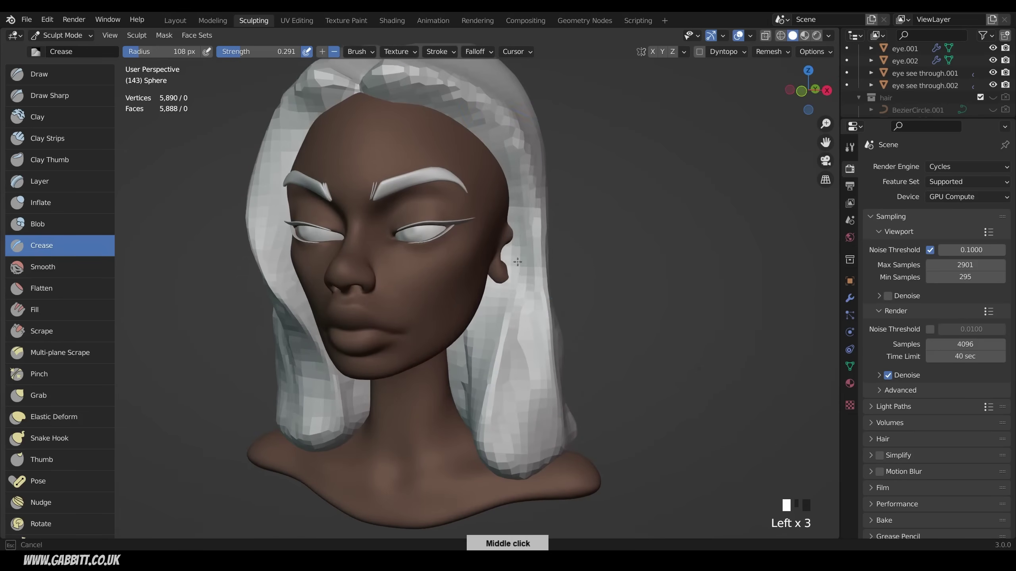
middle_click_drag(535, 225, 386, 142)
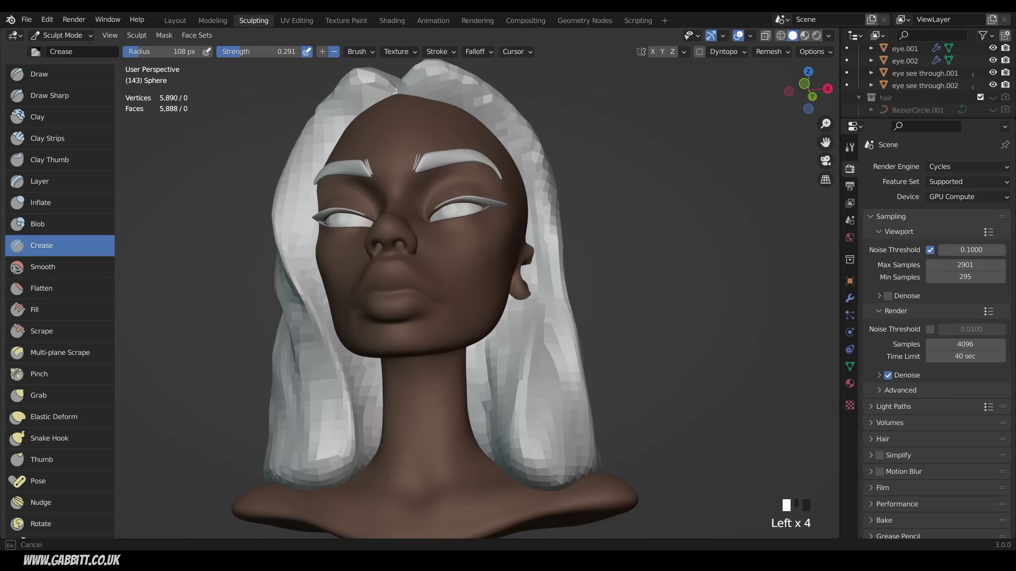
Sharpen the ridge along the front hairline and temple on the character's right side with inverted Crease strokes.
middle_click_drag(402, 205, 435, 280)
middle_click_drag(437, 235, 454, 253)
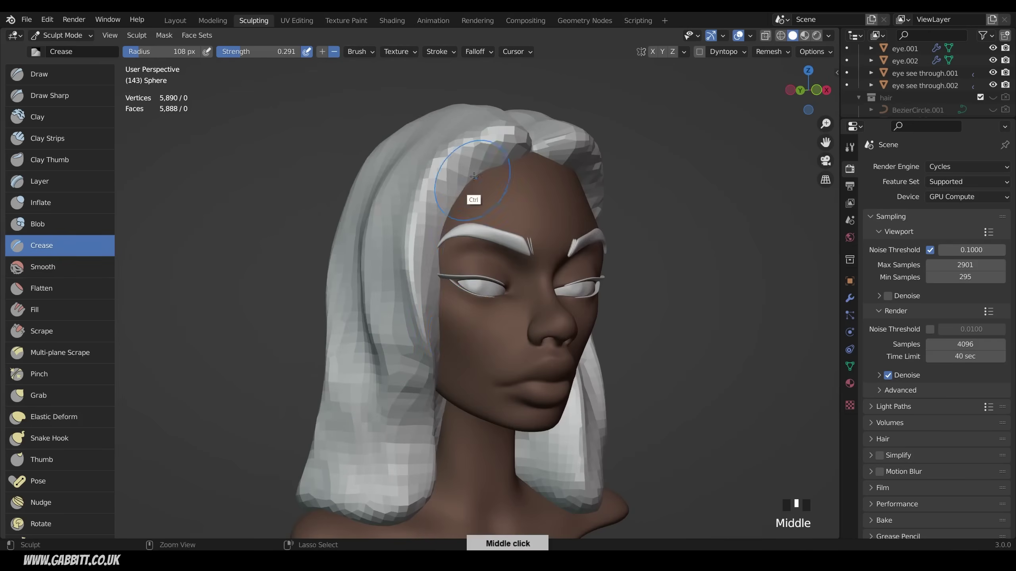
left_click_drag(472, 175, 434, 244, "ctrl")
left_click_drag(434, 256, 469, 318, "ctrl")
middle_click_drag(469, 338, 447, 336)
left_click_drag(374, 233, 371, 230, "ctrl")
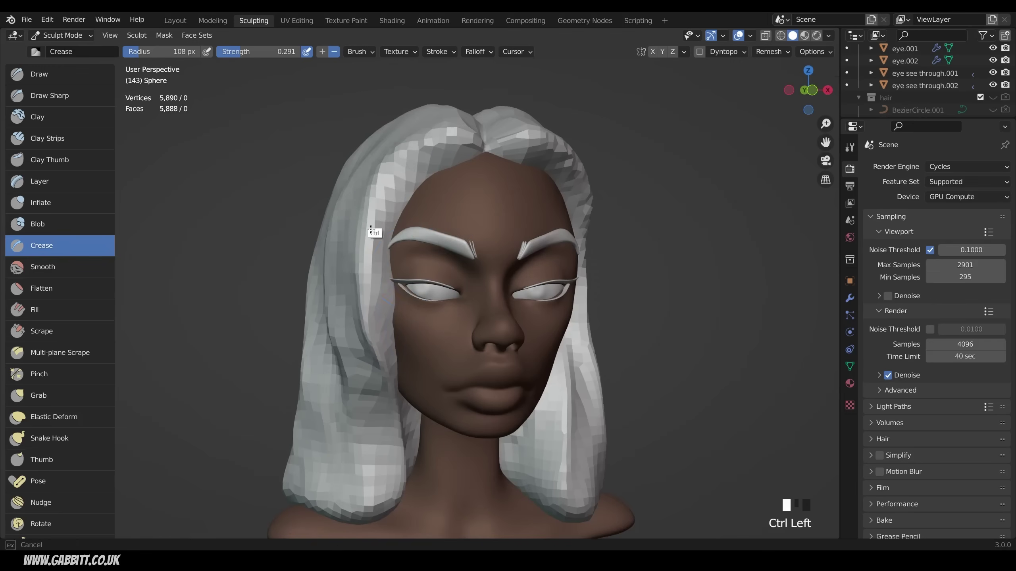
Raise the hair's volume on both sides of the centre parting with the Grab brush.
scroll(586, 223, "down", 3)
middle_click_drag(744, 376, 722, 378)
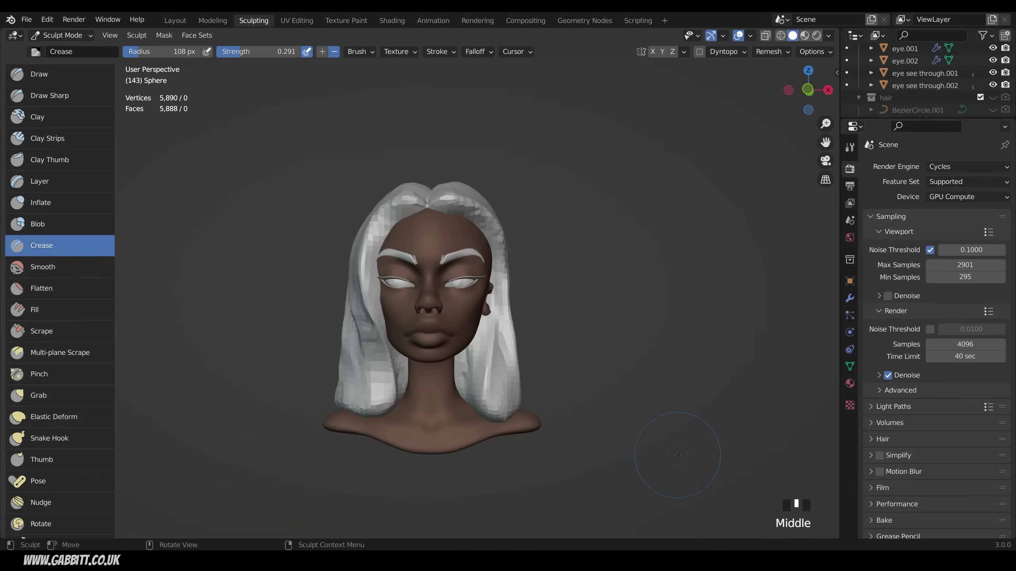
middle_click_drag(500, 436, 512, 416)
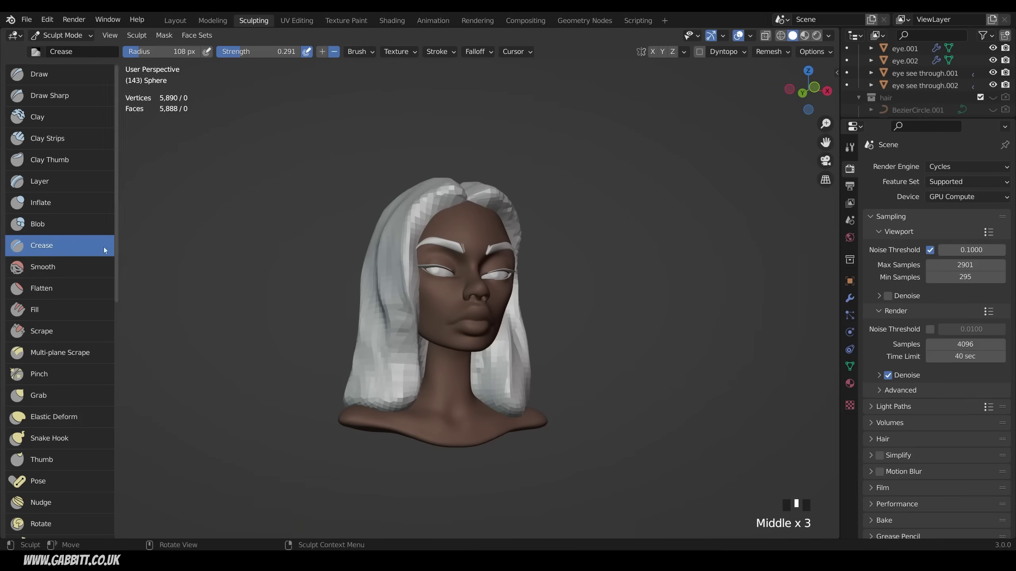
left_click(55, 403)
mouse_move(360, 360)
middle_mouse_down()
mouse_move(532, 362)
mouse_move(624, 404)
mouse_move(672, 360)
middle_mouse_up()
scroll(498, 190, "up", 2)
left_click_drag(485, 190, 503, 187)
mouse_move(503, 187)
middle_mouse_down()
mouse_move(511, 177)
mouse_move(542, 194)
middle_mouse_up()
left_click_drag(455, 186, 451, 180)
middle_click_drag(524, 180, 490, 180)
left_click_drag(492, 176, 492, 170)
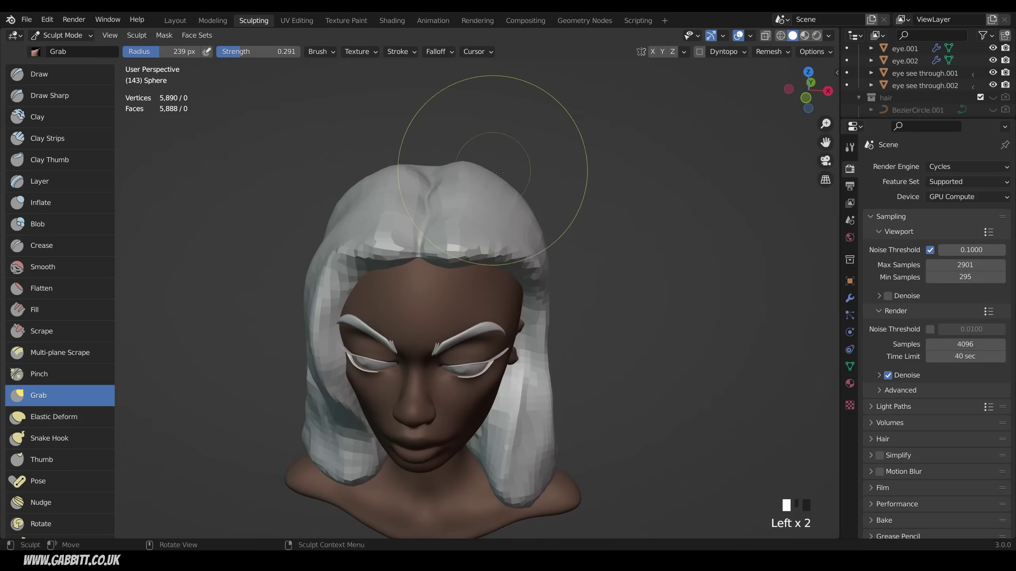
Set the Grab brush radius to 123 px, try moving the hair's lower back corner and adjust the hair's outer side.
mouse_move(588, 288)
middle_mouse_down()
mouse_move(563, 244)
mouse_move(647, 431)
mouse_move(511, 394)
mouse_move(366, 418)
mouse_move(430, 408)
mouse_move(426, 429)
mouse_move(366, 426)
middle_mouse_up()
key("f")
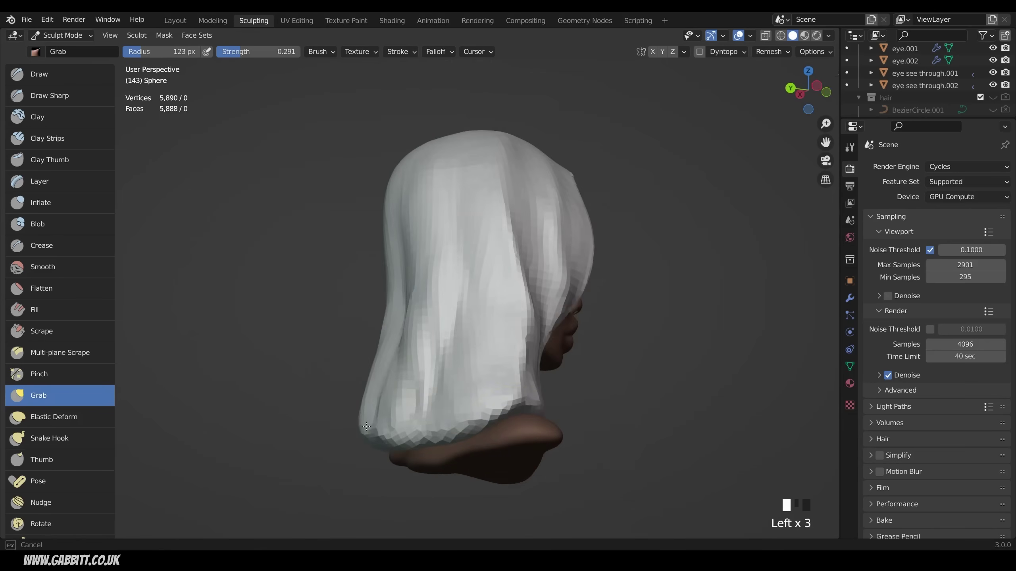
left_click_drag(367, 427, 374, 427)
middle_click_drag(374, 426, 642, 440)
key("ctrl+z")
mouse_move(496, 405)
middle_mouse_down()
mouse_move(517, 402)
mouse_move(496, 376)
middle_mouse_up()
middle_click_drag(442, 306, 390, 258)
left_click_drag(378, 256, 370, 250)
mouse_move(440, 272)
middle_mouse_down()
mouse_move(489, 332)
mouse_move(430, 265)
mouse_move(431, 358)
mouse_move(574, 341)
mouse_move(496, 313)
mouse_move(430, 329)
mouse_move(602, 346)
middle_mouse_up()
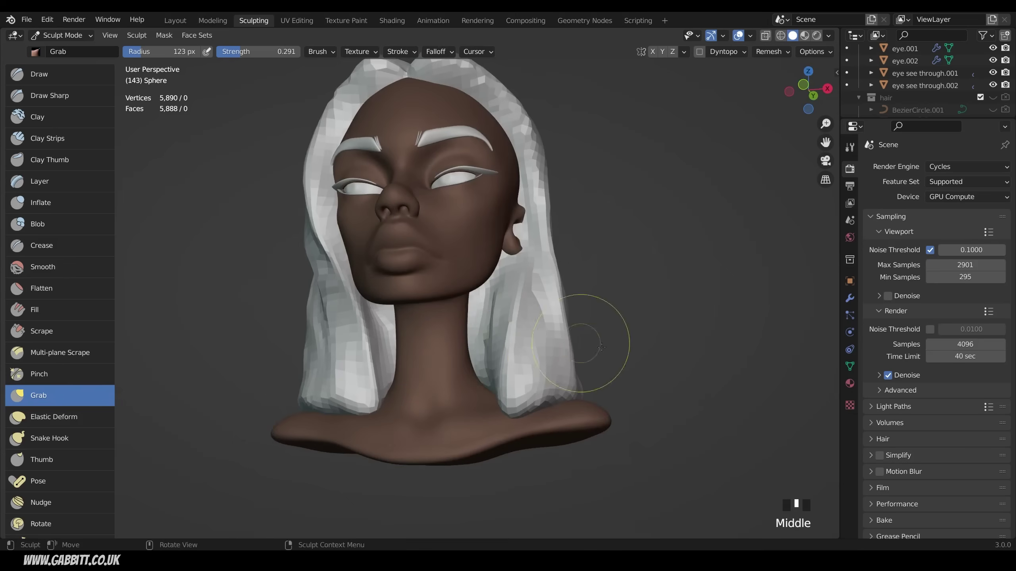
Isolate the hair, set the Grab brush radius to 181 px and push in its inner cavity below the front hairline.
middle_click_drag(662, 361, 540, 400)
key("KP_Divide")
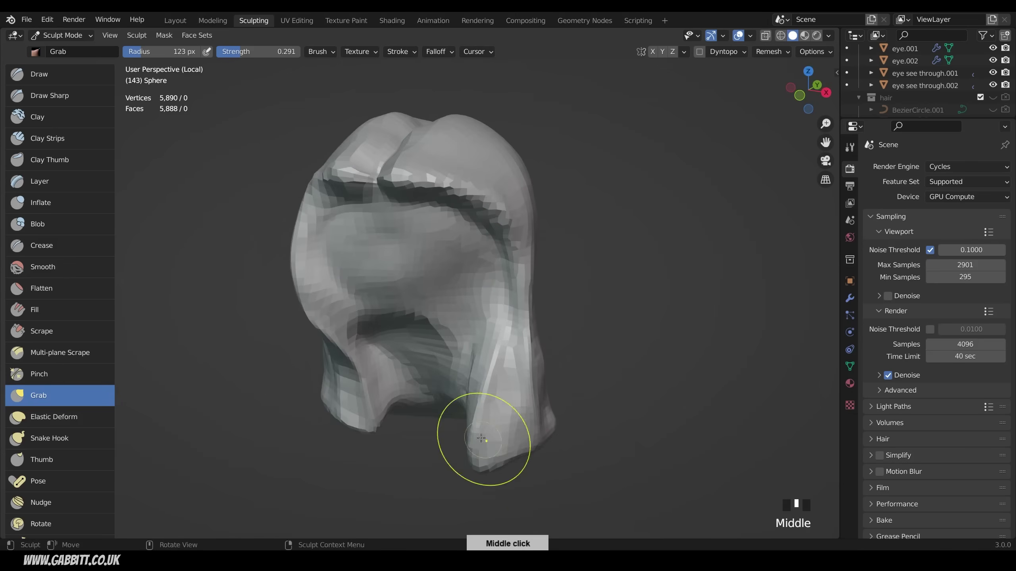
middle_click_drag(481, 439, 481, 457)
key("f")
left_click(434, 344)
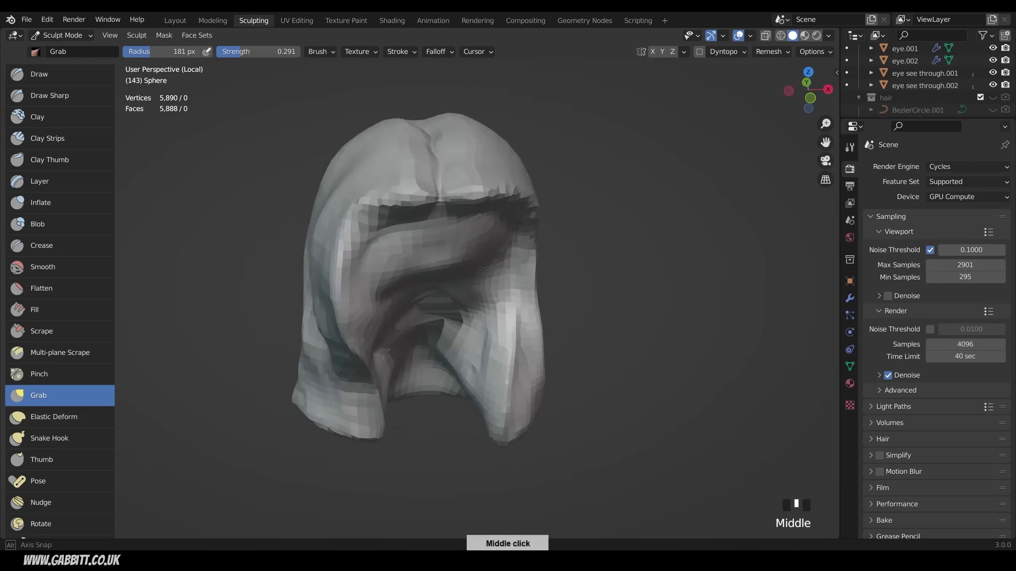
left_click_drag(435, 318, 454, 296)
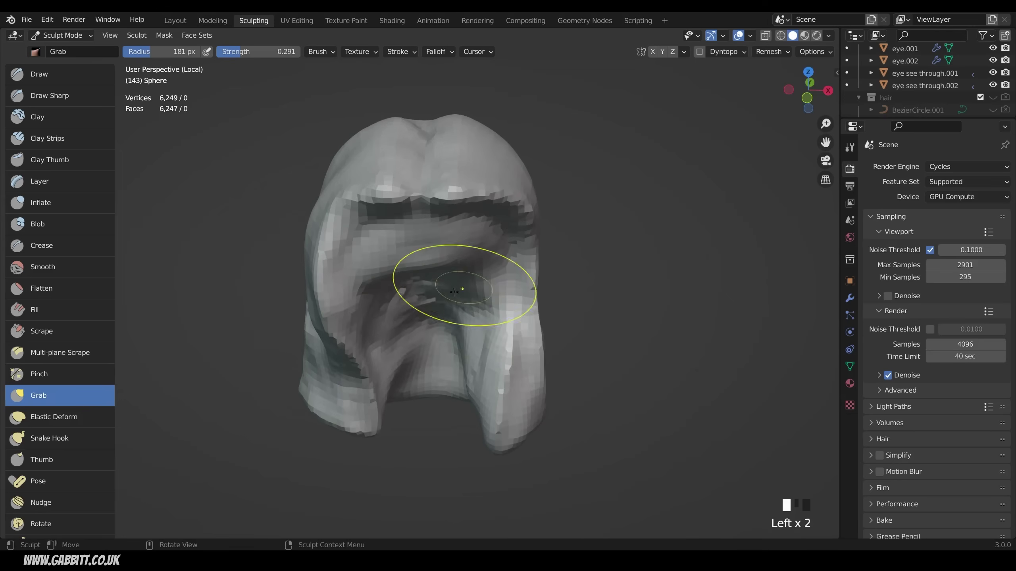
Hollow out the inside and underside of the hair around the neck with Grab strokes.
middle_click_drag(454, 290, 425, 326)
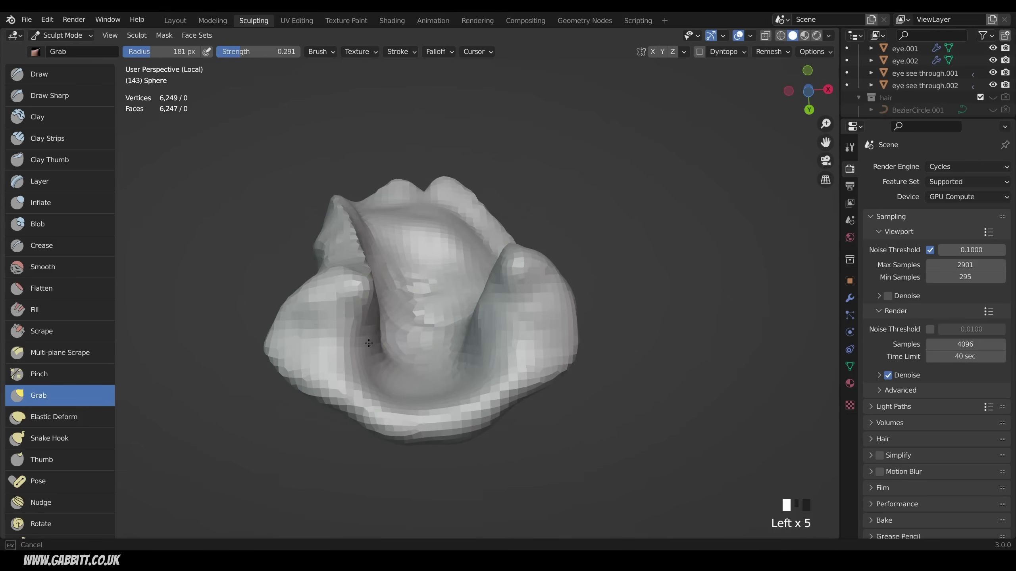
left_click_drag(368, 343, 368, 343)
mouse_move(368, 343)
middle_mouse_down()
mouse_move(423, 386)
mouse_move(424, 420)
middle_mouse_up()
left_click_drag(450, 245, 452, 257)
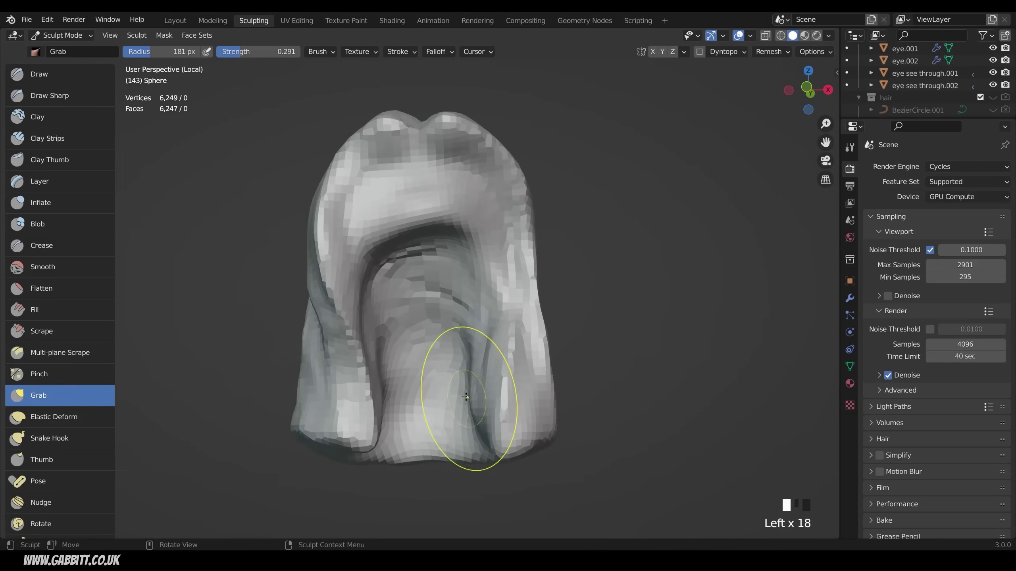
Bring the head back to check the fit, adjust the hair's inner surface with Grab and remesh it.
key("KP_Divide")
middle_click_drag(466, 397, 558, 377)
mouse_move(720, 413)
middle_mouse_down()
mouse_move(720, 394)
mouse_move(650, 416)
mouse_move(452, 372)
mouse_move(558, 391)
mouse_move(432, 336)
middle_mouse_up()
key("KP_Divide")
key("KP_Divide")
key("KP_Divide")
key("KP_Divide")
key("KP_Divide")
left_click_drag(433, 336, 408, 328)
key("KP_Divide")
middle_click_drag(408, 329, 404, 359)
key("ctrl+r")
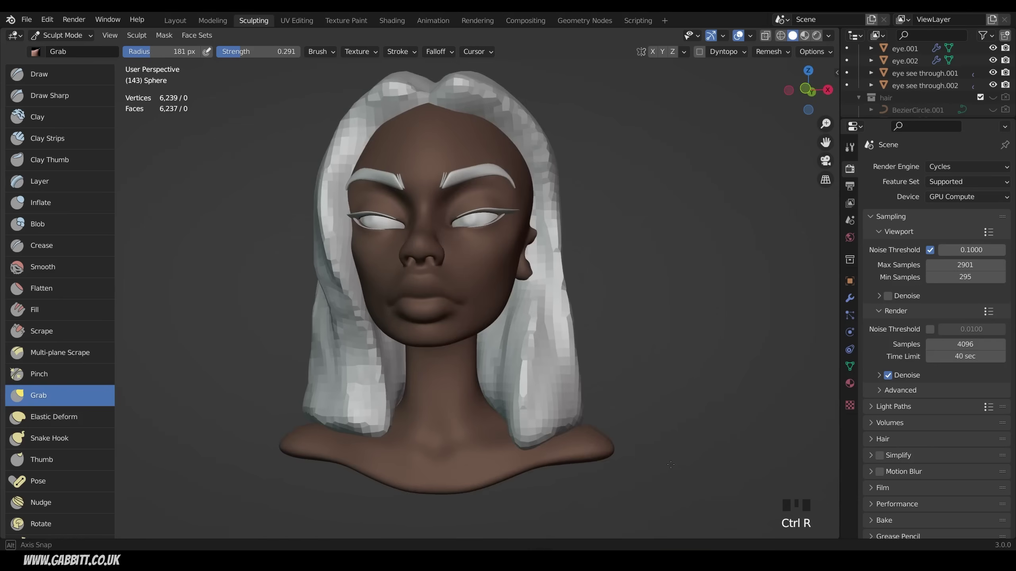
Set the Grab brush radius to 86 px and pull the front lock on the character's right side down over the collarbone.
middle_click_drag(704, 472, 639, 480)
mouse_move(677, 382)
middle_mouse_down("ctrl")
mouse_move(681, 442)
mouse_move(715, 424)
middle_mouse_up("ctrl")
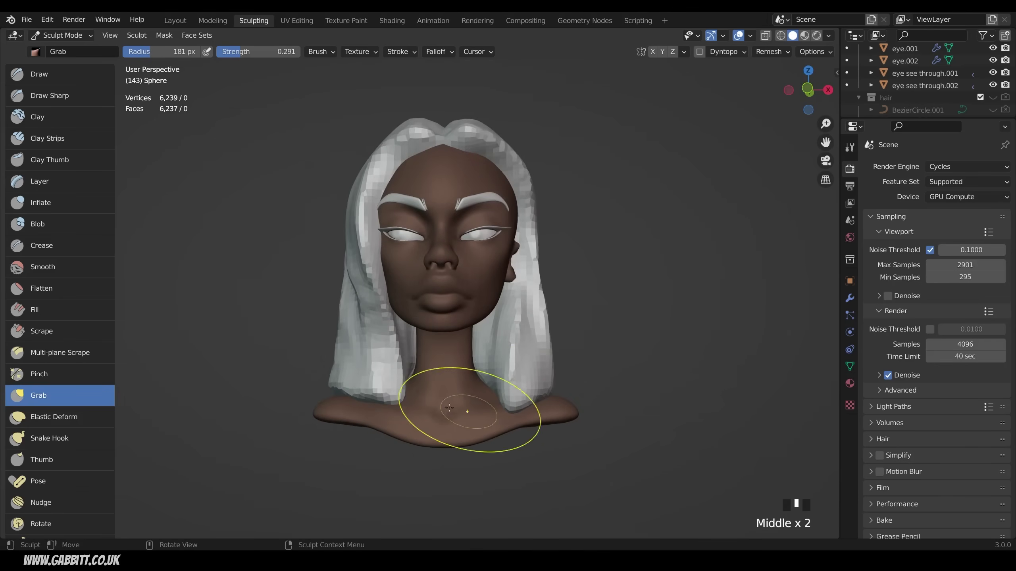
key("f")
left_click(356, 406)
mouse_move(400, 417)
middle_mouse_down()
mouse_move(363, 425)
mouse_move(516, 416)
middle_mouse_up()
left_click_drag(429, 394, 419, 396)
left_click_drag(416, 396, 409, 398)
middle_click_drag(409, 397, 499, 398)
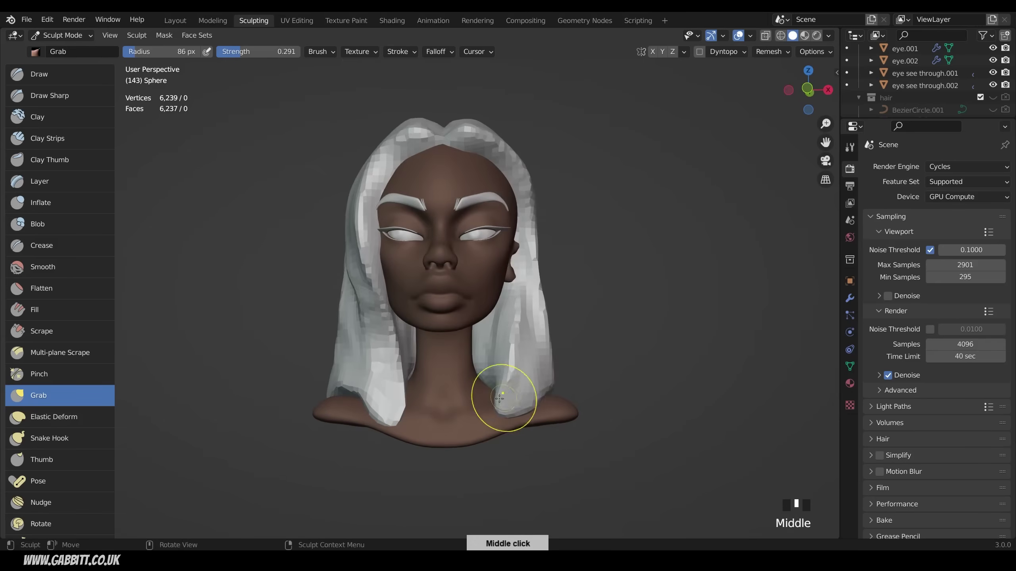
Reshape the lock on the character's left side with Grab, pulling its lower outer edge out over the shoulder.
left_click_drag(519, 324, 524, 333)
middle_click_drag(524, 333, 547, 373)
left_click_drag(549, 375, 563, 389)
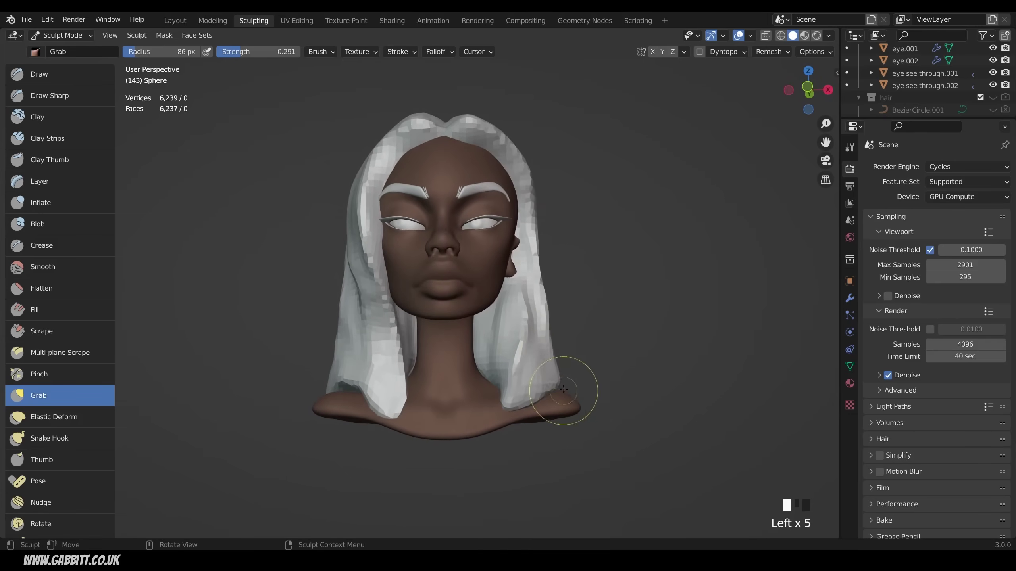
middle_click_drag(561, 380, 577, 446)
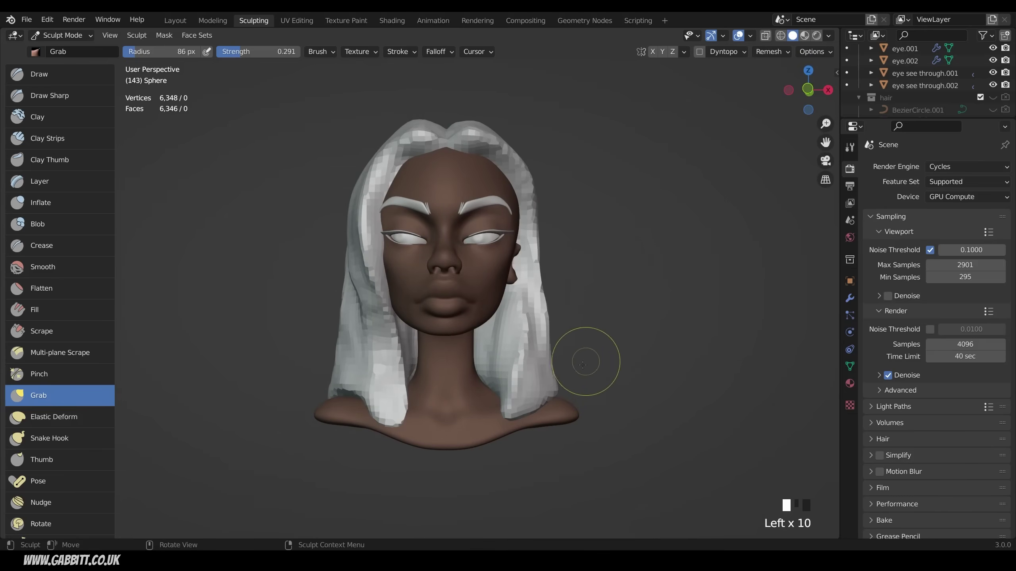
Set the voxel size to 0.003516 m and remesh the hair.
key("shift+r")
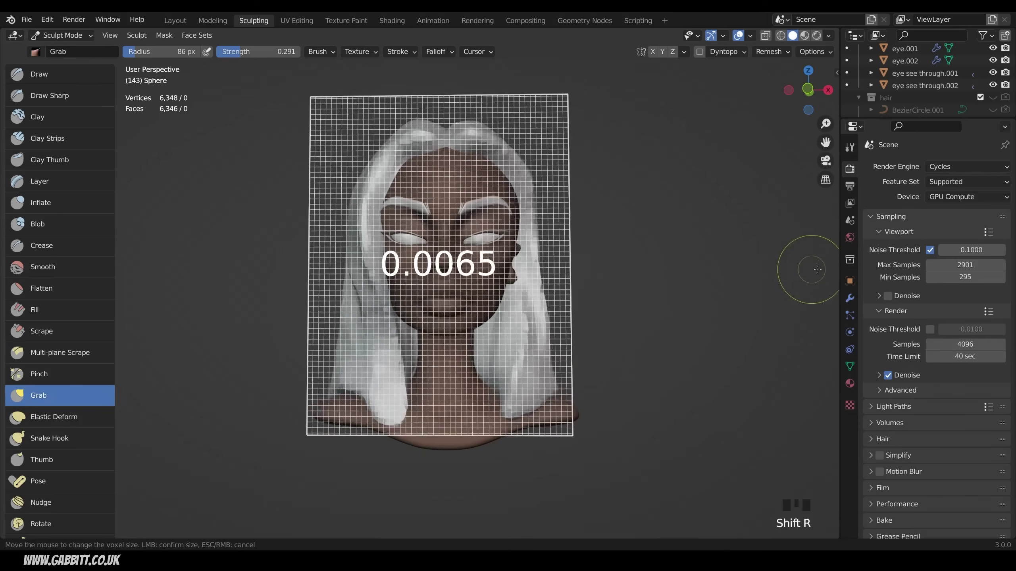
left_click(809, 283)
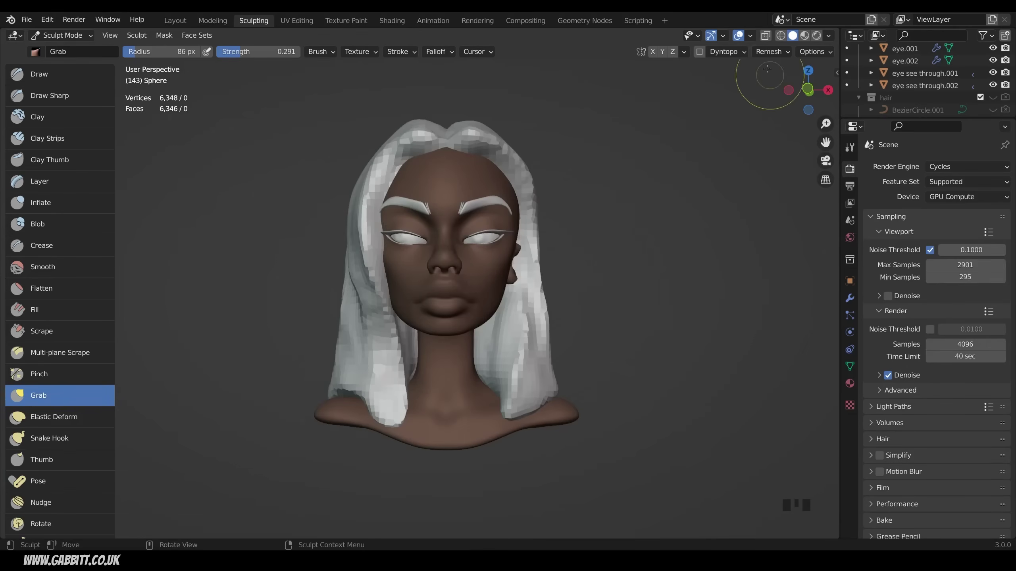
left_click(776, 53)
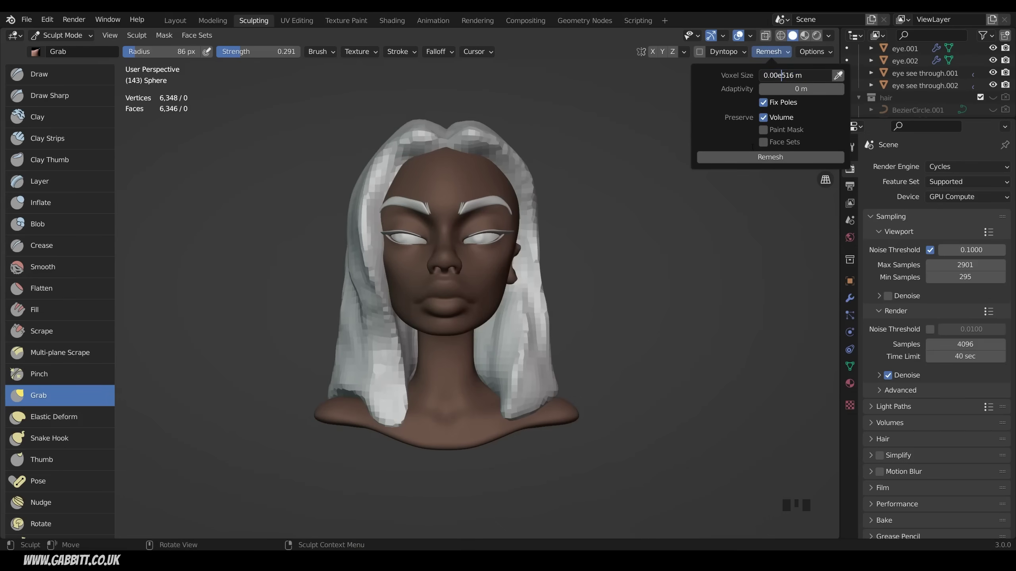
left_click(760, 157)
Check the hair's surface resolution beside the character's left ear and remesh it again with a smaller voxel size.
scroll(551, 336, "up", 2)
middle_click_drag(551, 335, 483, 340)
scroll(553, 259, "up", 2)
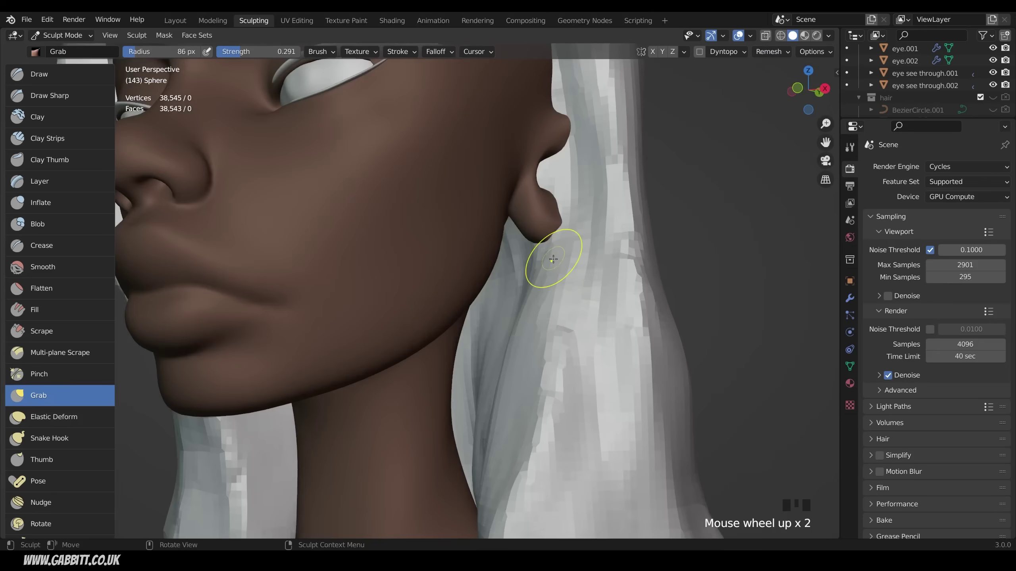
middle_click_drag(553, 259, 682, 216)
left_click(760, 54)
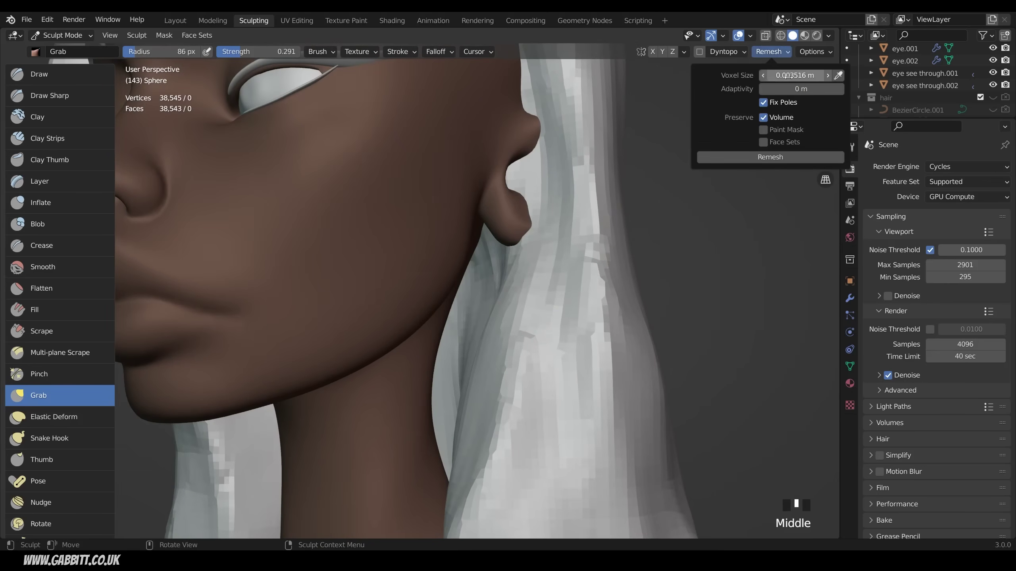
left_click(769, 156)
Smooth the blocky surface of the lock below the character's left ear.
scroll(579, 297, "down", 2)
left_click_drag(532, 385, 521, 329, "shift")
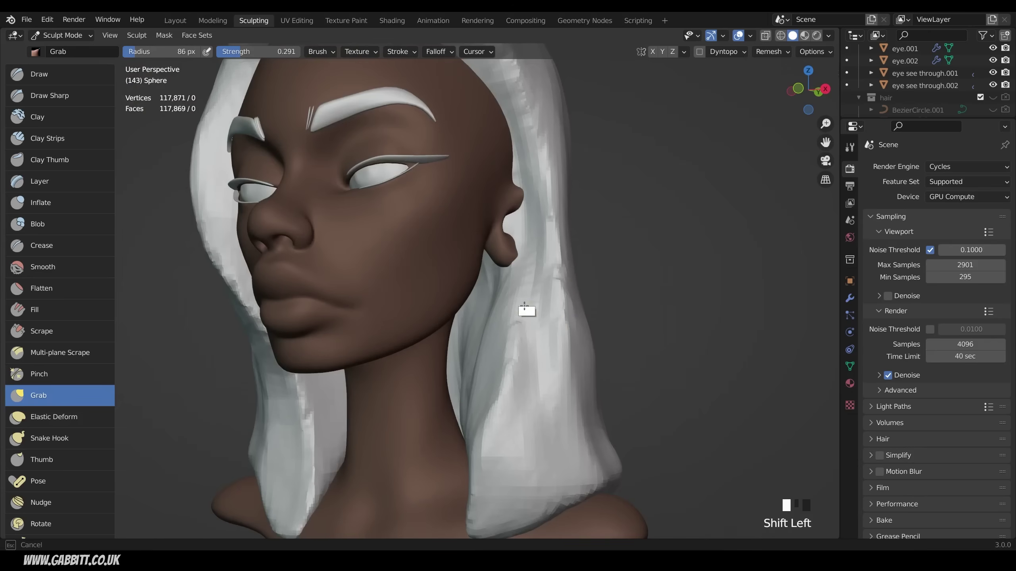
left_click_drag(512, 421, 511, 391, "shift")
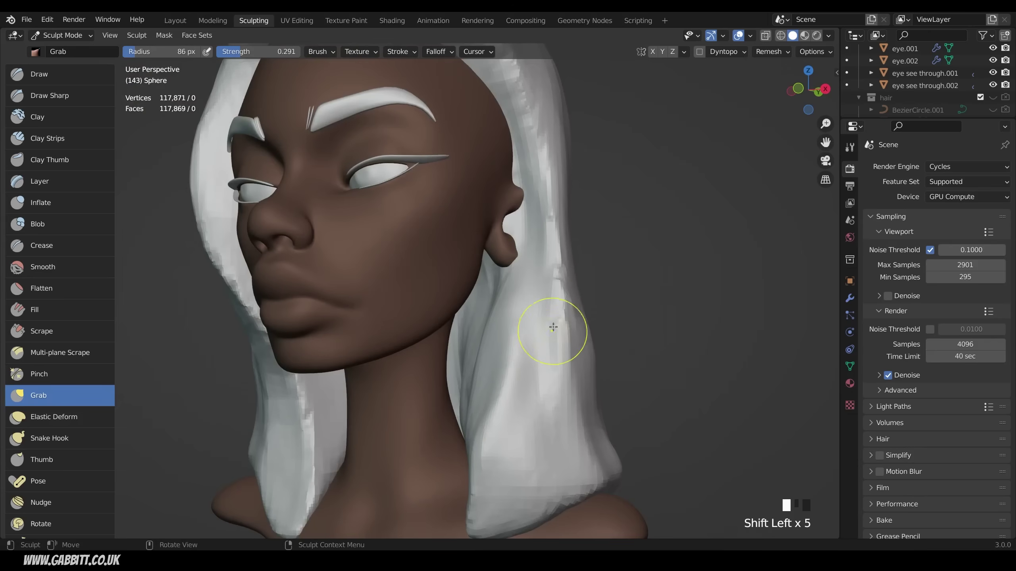
middle_click_drag(553, 328, 297, 288)
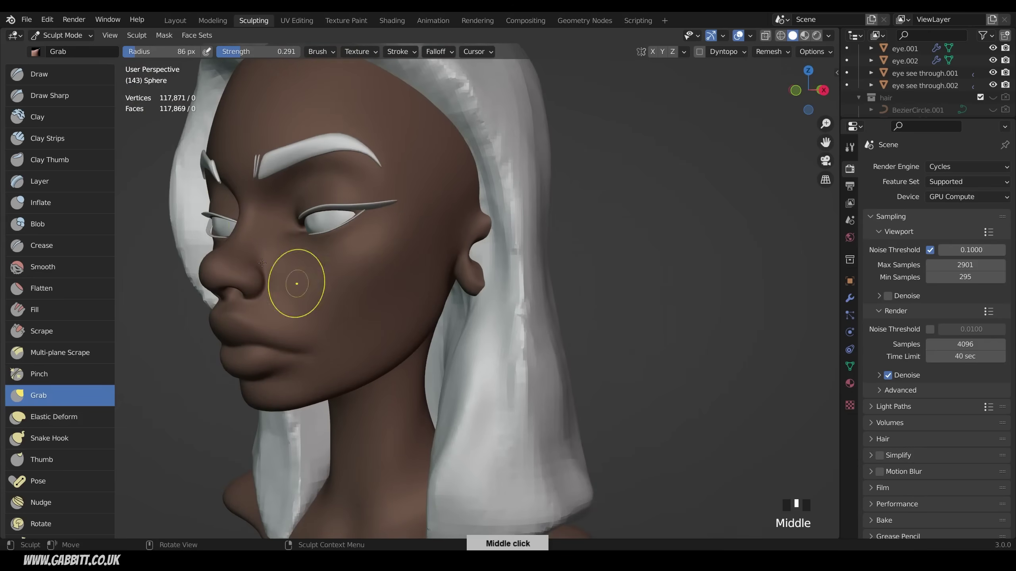
Smooth the front hairline at the character's left temple and run Crease strokes from it down past the ear.
left_click(70, 248)
middle_click_drag(499, 288, 547, 324, "ctrl")
left_click_drag(408, 120, 434, 138, "shift")
left_click_drag(430, 139, 476, 200)
left_click_drag(476, 204, 494, 404)
middle_click_drag(494, 404, 517, 399)
Set the Crease brush radius to 50 px and carve vertical folds into the lock below the character's left ear.
key("f")
left_click(500, 394)
left_click_drag(496, 288, 499, 460)
middle_click_drag(500, 404, 554, 436)
left_click_drag(535, 417, 531, 342)
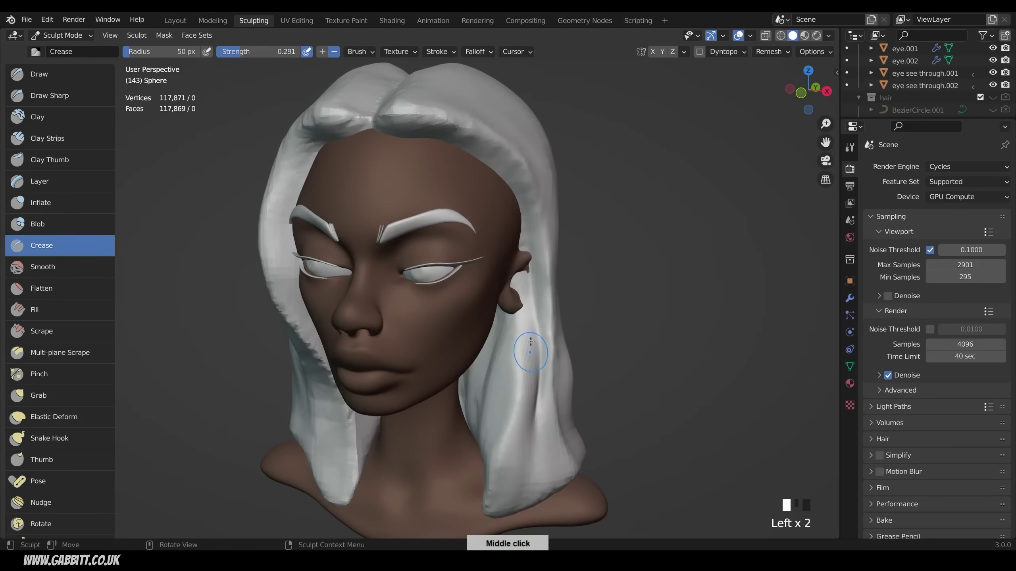
Refine the strands on the character's left side with Crease strokes, smoothing and inverted Crease ridges.
middle_click_drag(501, 326, 508, 209)
middle_click_drag(478, 334, 495, 332)
mouse_move(476, 375)
left_mouse_down()
mouse_move(496, 304)
mouse_move(490, 444)
left_mouse_up()
mouse_move(496, 384)
middle_mouse_down()
mouse_move(514, 365)
mouse_move(518, 380)
middle_mouse_up()
left_click_drag(518, 380, 521, 399, "shift")
middle_click_drag(521, 399, 505, 340)
left_click_drag(503, 344, 518, 331, "ctrl")
middle_click_drag(518, 331, 478, 375)
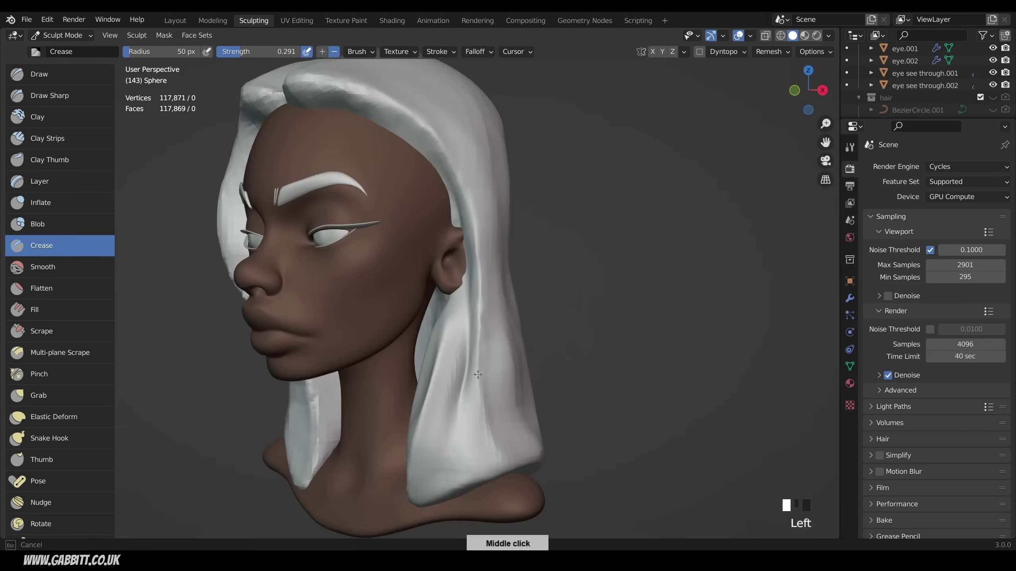
Raise a strand ridge on the hair's surface with an inverted Crease stroke, working from above the character's left side.
middle_click_drag(543, 372, 435, 444)
middle_click_drag(430, 380, 460, 290)
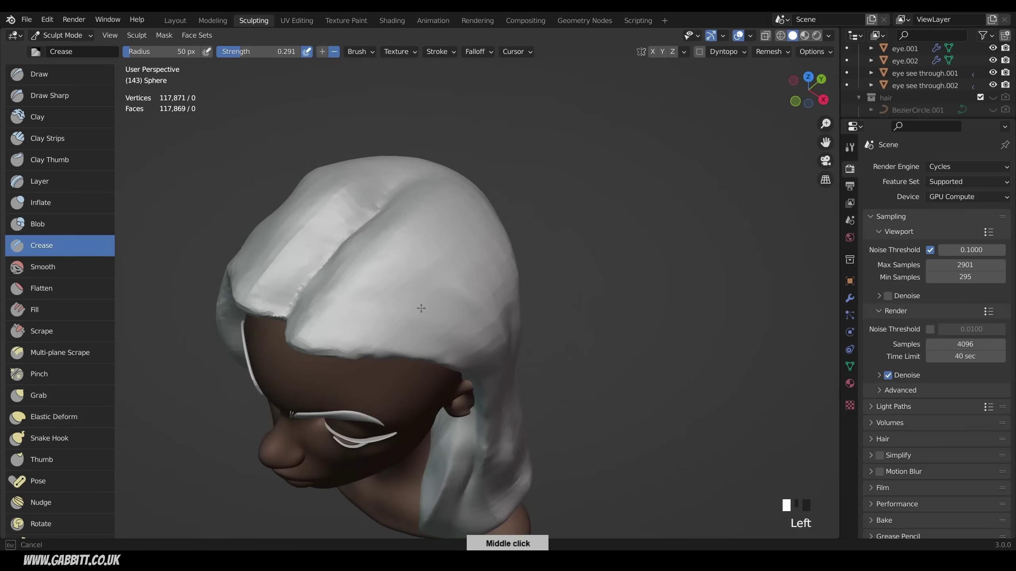
mouse_move(363, 268)
middle_mouse_down()
mouse_move(380, 137)
mouse_move(440, 144)
middle_mouse_up()
left_click_drag(416, 360, 427, 401, "ctrl")
Sculpt long flowing folds down the character's right side with inverted and normal Crease strokes.
mouse_move(408, 136)
middle_mouse_down()
mouse_move(436, 121)
mouse_move(600, 169)
middle_mouse_up()
scroll(520, 200, "down", 2)
left_click_drag(448, 240, 440, 322, "ctrl")
middle_click_drag(440, 322, 480, 321)
left_click_drag(480, 321, 482, 384)
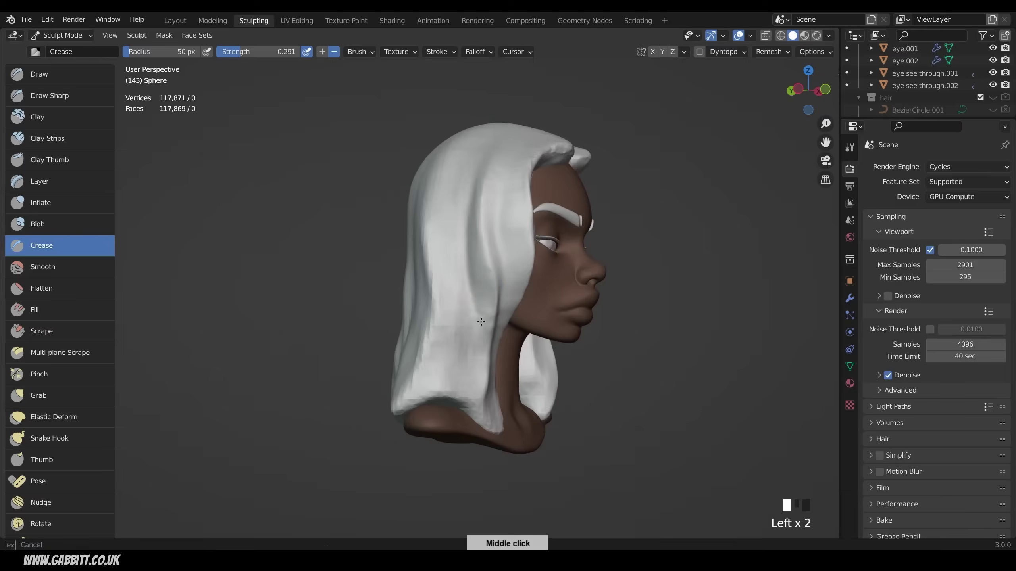
Continue the strand folds from the crown towards the back of the hair with Crease strokes.
left_click_drag(492, 136, 475, 181, "ctrl")
middle_click_drag(476, 181, 511, 184)
left_click_drag(480, 240, 466, 342)
middle_click_drag(466, 343, 532, 329)
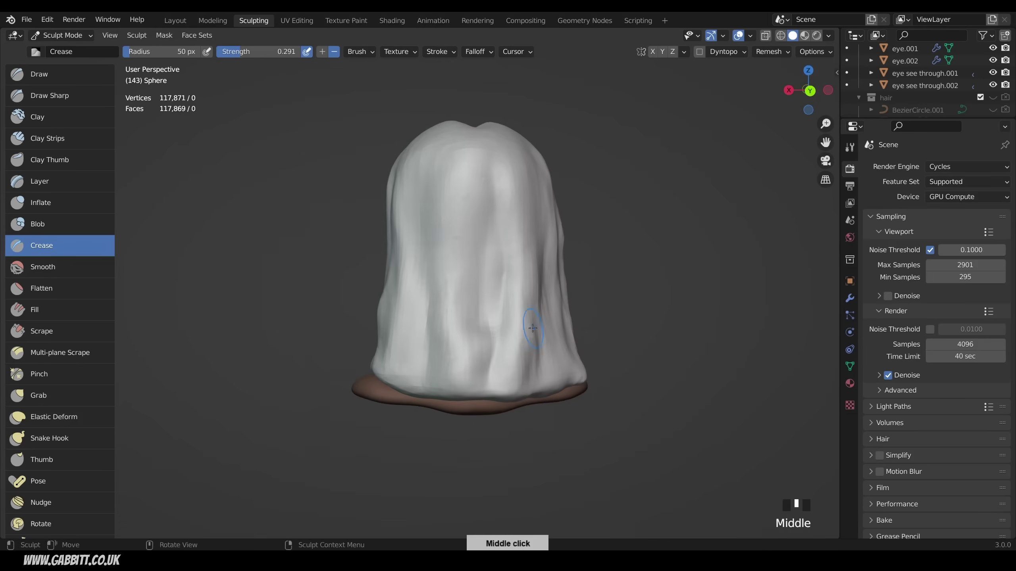
Smooth the back of the hair and add Crease folds and raised ridges from the back round to the side.
left_click_drag(475, 183, 480, 260, "shift")
middle_click_drag(480, 260, 500, 248)
left_click_drag(500, 321, 505, 440)
middle_click_drag(505, 440, 592, 437)
left_click_drag(448, 208, 441, 259, "ctrl")
middle_click_drag(441, 260, 444, 304)
left_click_drag(436, 281, 419, 328, "ctrl")
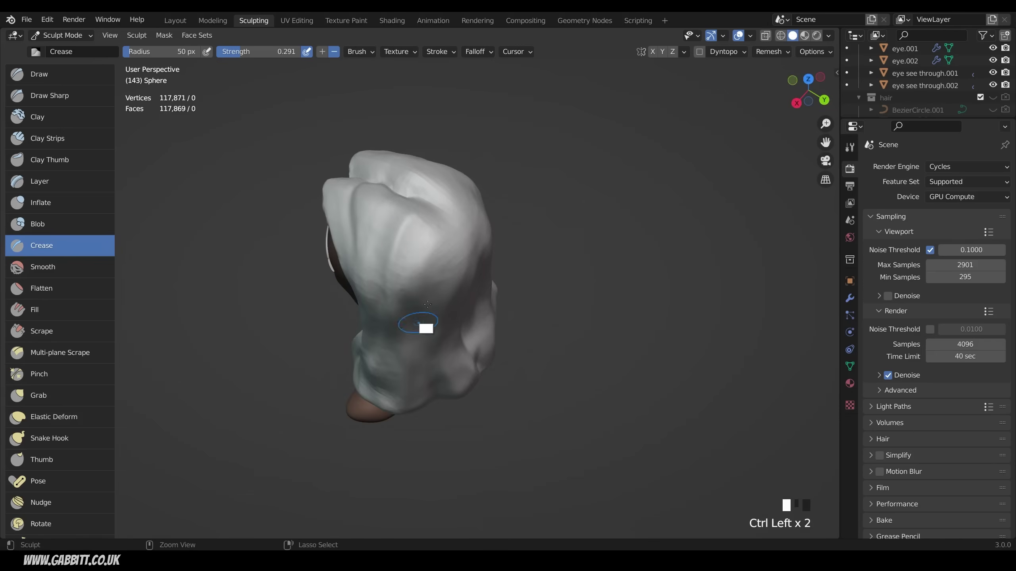
Add a Crease fold, enlarge the brush radius to 117 px and smooth the lock beside the character's right cheek.
mouse_move(512, 216)
middle_mouse_down()
mouse_move(456, 240)
mouse_move(458, 256)
middle_mouse_up()
left_click_drag(464, 192, 472, 256)
mouse_move(576, 304)
middle_mouse_down()
mouse_move(481, 311)
mouse_move(496, 256)
middle_mouse_up()
key("f")
left_click(507, 311)
left_click_drag(391, 328, 386, 360, "shift")
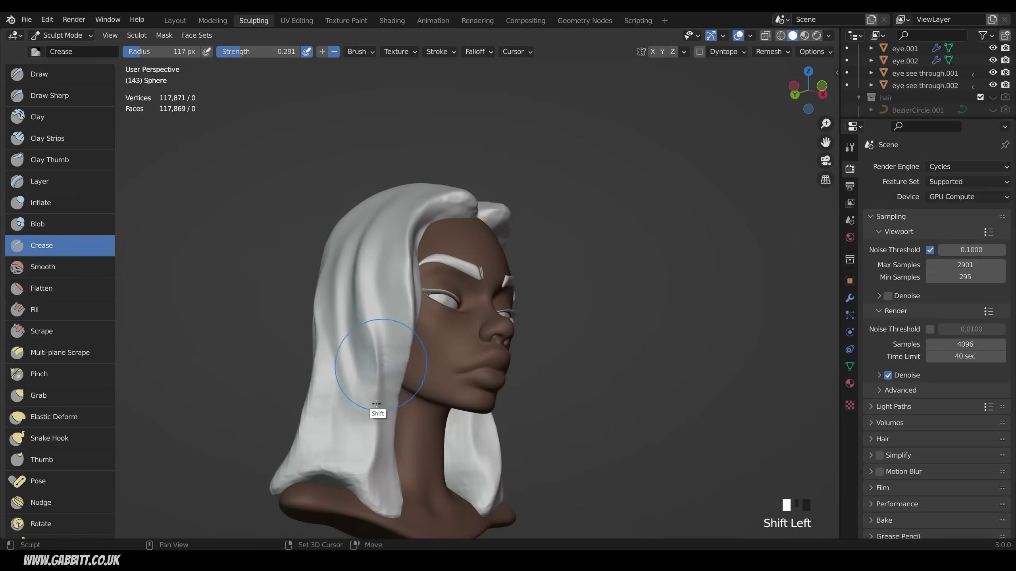
Set the Crease brush radius to 76 px and raise the front hairline around the centre parting with inverted strokes.
mouse_move(560, 240)
middle_mouse_down()
mouse_move(471, 235)
mouse_move(458, 248)
mouse_move(470, 264)
middle_mouse_up()
scroll(480, 240, "up", 3)
key("f")
left_click(473, 234)
middle_click_drag(470, 264, 466, 287)
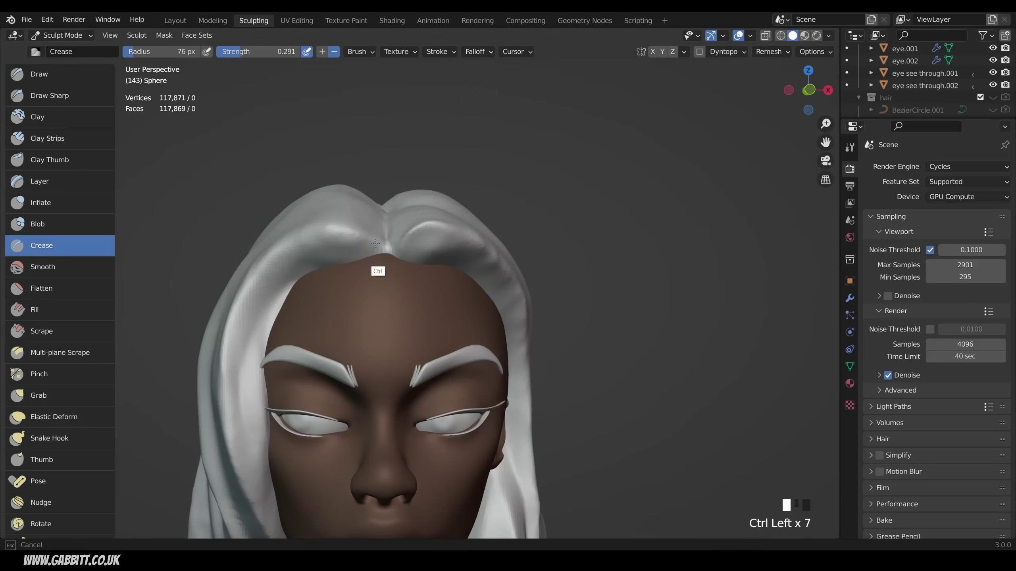
left_click_drag(376, 244, 272, 280, "ctrl")
middle_click_drag(440, 248, 360, 225)
left_click_drag(328, 176, 383, 206, "ctrl")
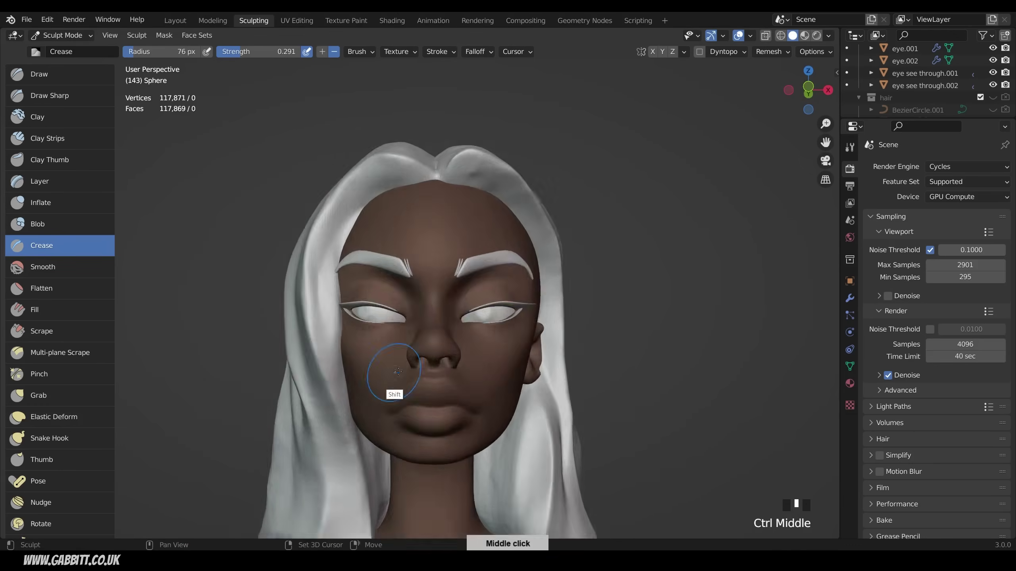
Raise a strand ridge down the character's right side with inverted Crease and smooth the lower part of the lock.
middle_click_drag(398, 371, 434, 222, "shift")
left_click_drag(370, 224, 390, 396, "ctrl")
middle_click_drag(390, 396, 420, 396)
left_click_drag(420, 380, 319, 415, "shift")
middle_click_drag(320, 415, 300, 444, "shift")
middle_click_drag(300, 444, 300, 520, "ctrl")
middle_click_drag(532, 282, 559, 281)
mouse_move(559, 281)
middle_mouse_down("shift")
mouse_move(560, 300)
mouse_move(600, 225)
middle_mouse_up("shift")
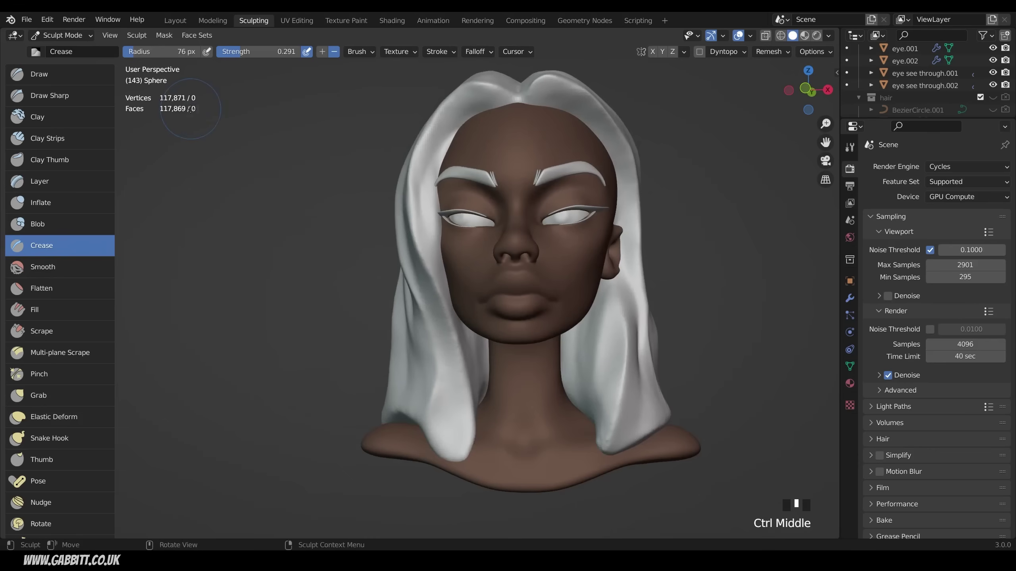
left_click(745, 36)
left_click(467, 407, "shift")
middle_click_drag(520, 344, 533, 382, "ctrl")
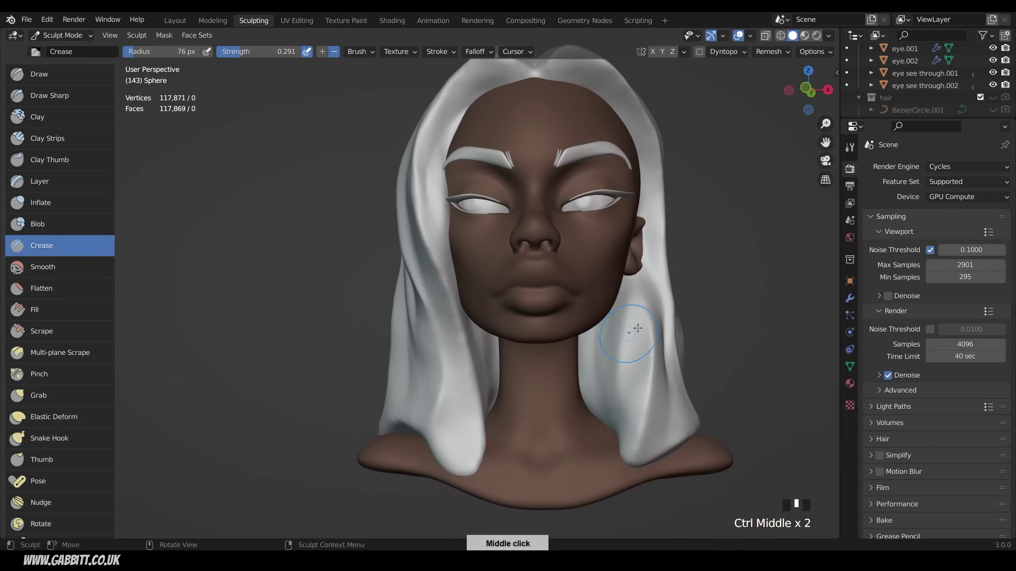
Switch to the Layout workspace and apply Shade Smooth to the hair object.
left_click(173, 20)
right_click(366, 290)
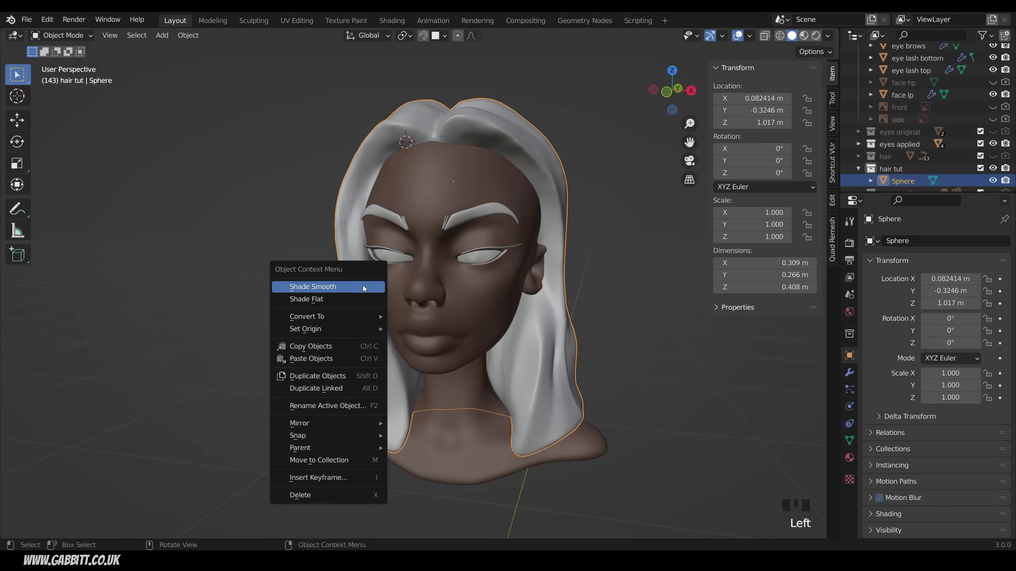
middle_click_drag(368, 292, 466, 346)
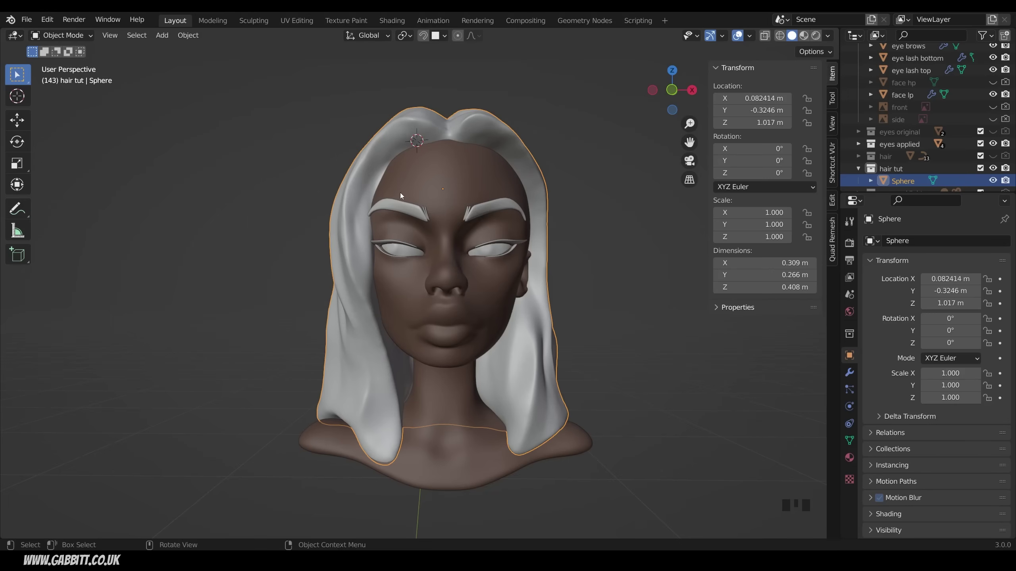
Place the 3D cursor in the empty space beside the character's left shoulder and add a Path curve there.
middle_click_drag(400, 192, 471, 337, "shift")
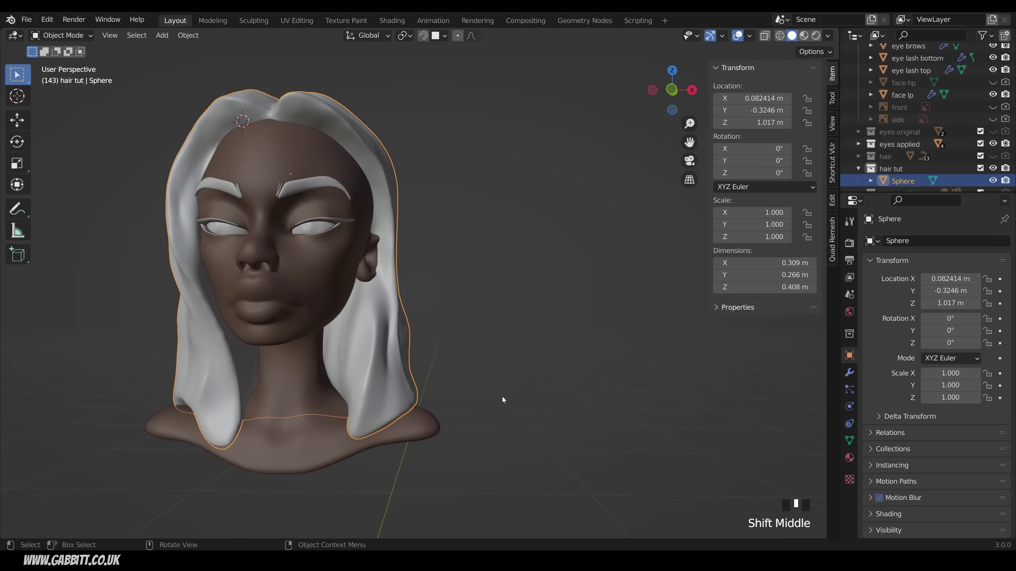
right_click(536, 401, "shift")
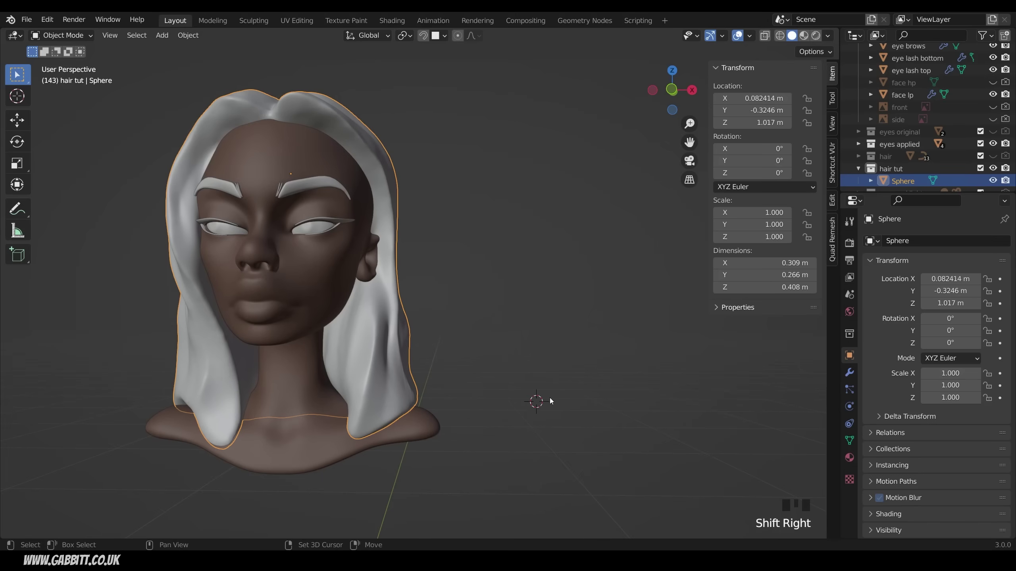
key("shift+a")
mouse_move(548, 319)
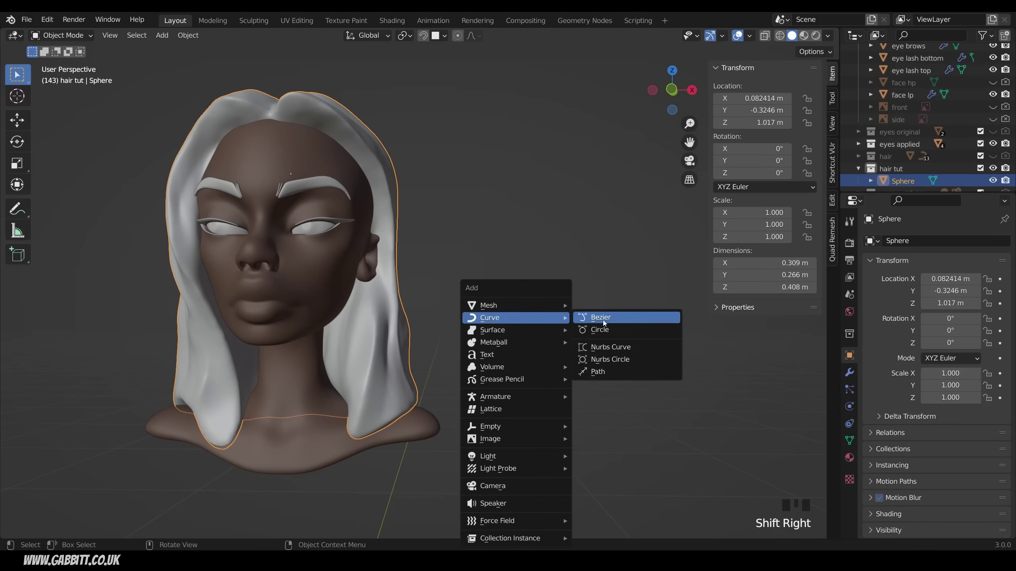
left_click(602, 372)
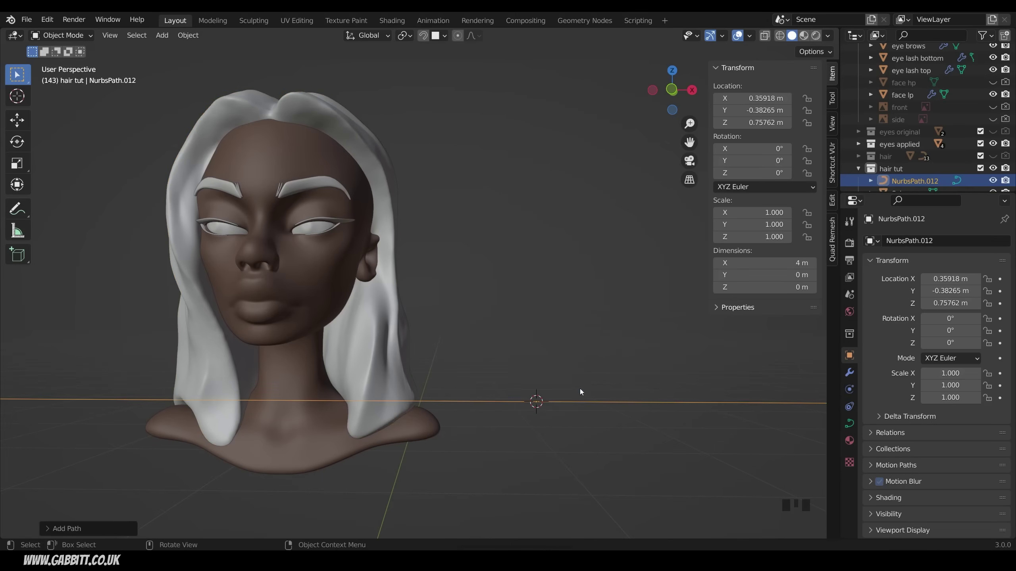
Scale the new path curve down to 0.030 beside the character's left shoulder.
key("s")
left_click(538, 399)
key("shift+a")
mouse_move(560, 318)
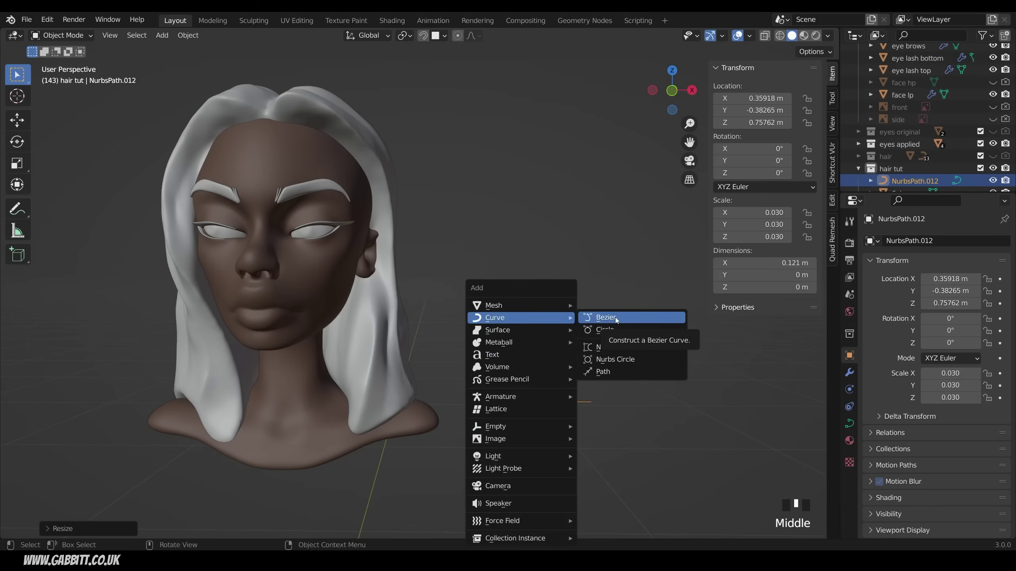
key("Escape")
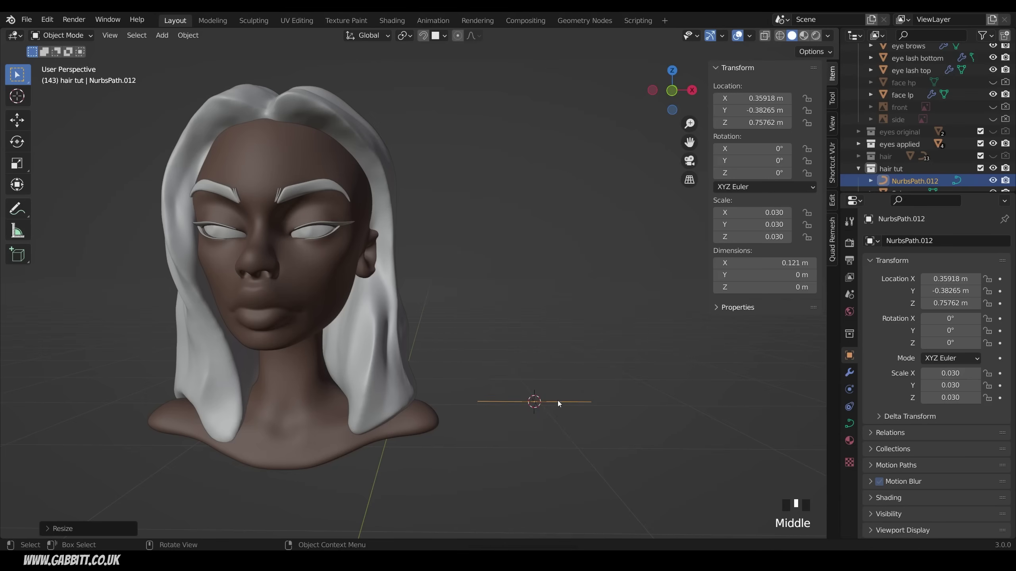
key("Tab")
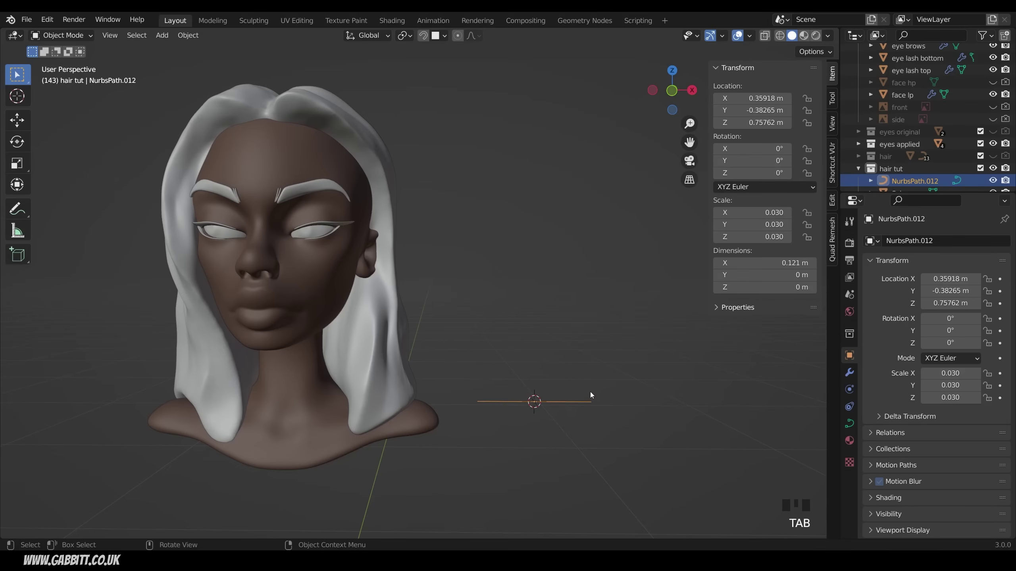
Add a Bezier circle at the 3D cursor in front view and scale it down to about 0.042.
key("KP_1")
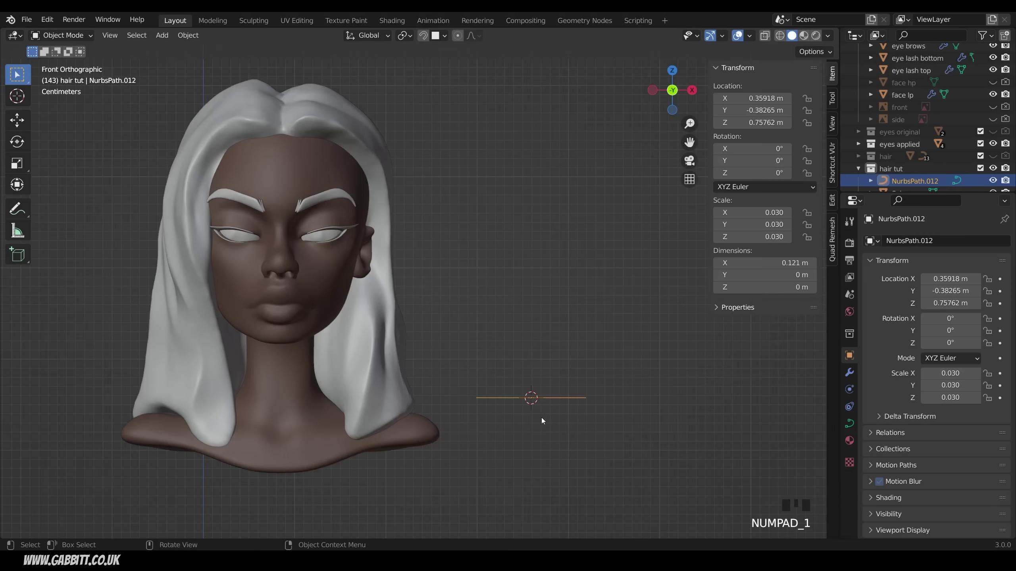
key("shift+a")
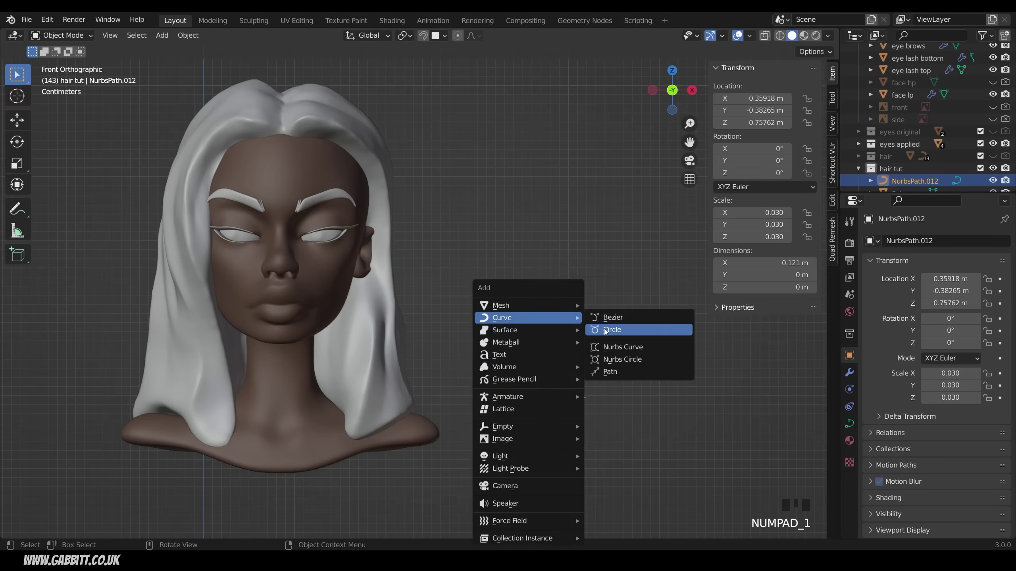
left_click(605, 331)
key("s")
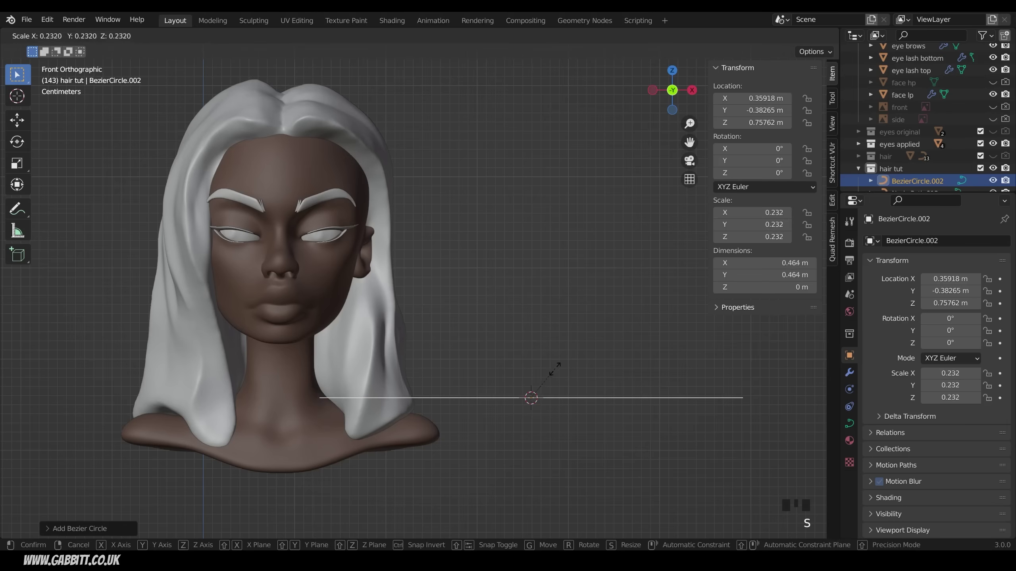
left_click(531, 394)
Rotate the Bezier circle 90° about X and move it up and away from the path, clear of the character.
type("rx")
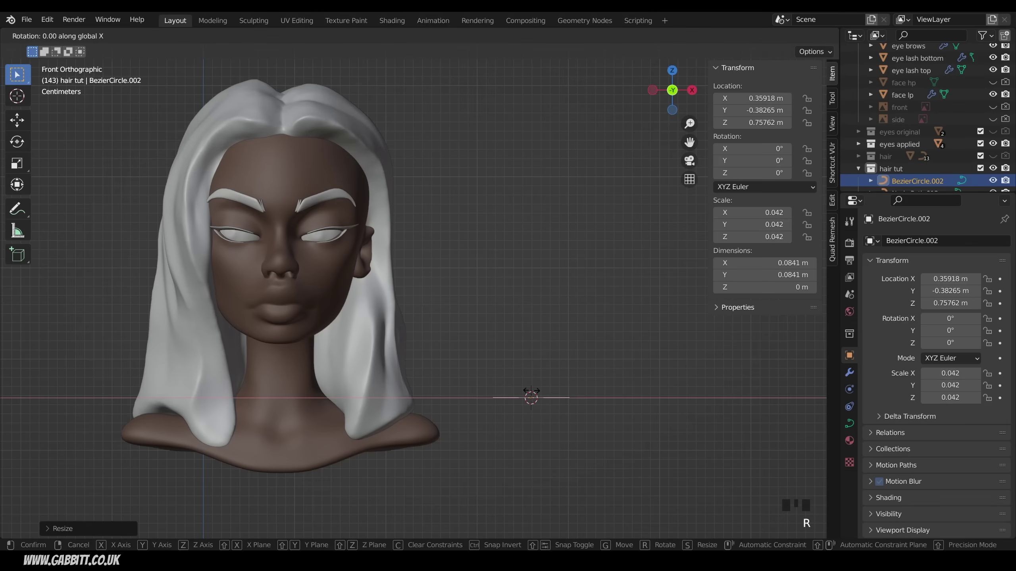
type("90")
left_click(532, 394)
key("g")
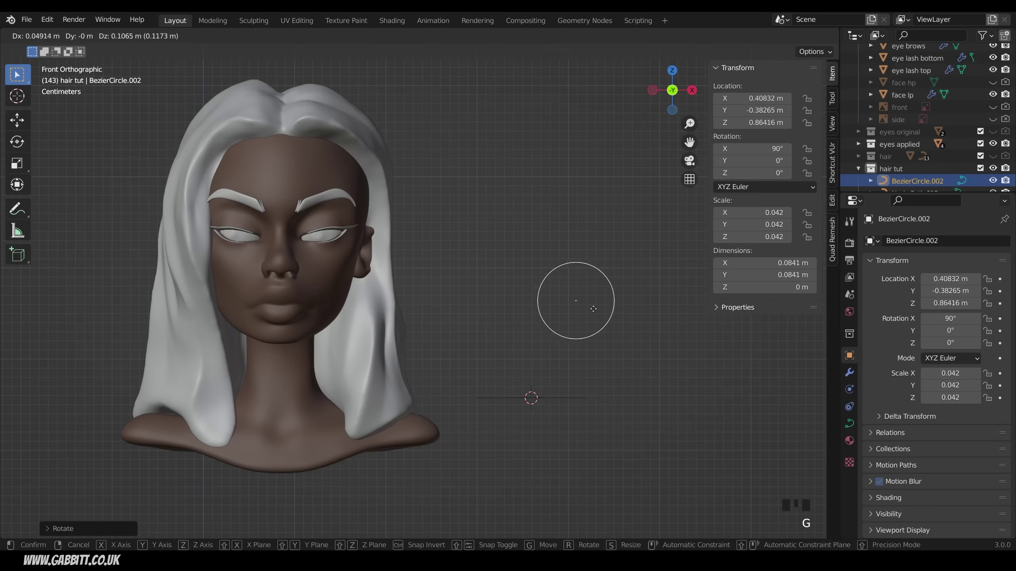
left_click(624, 322)
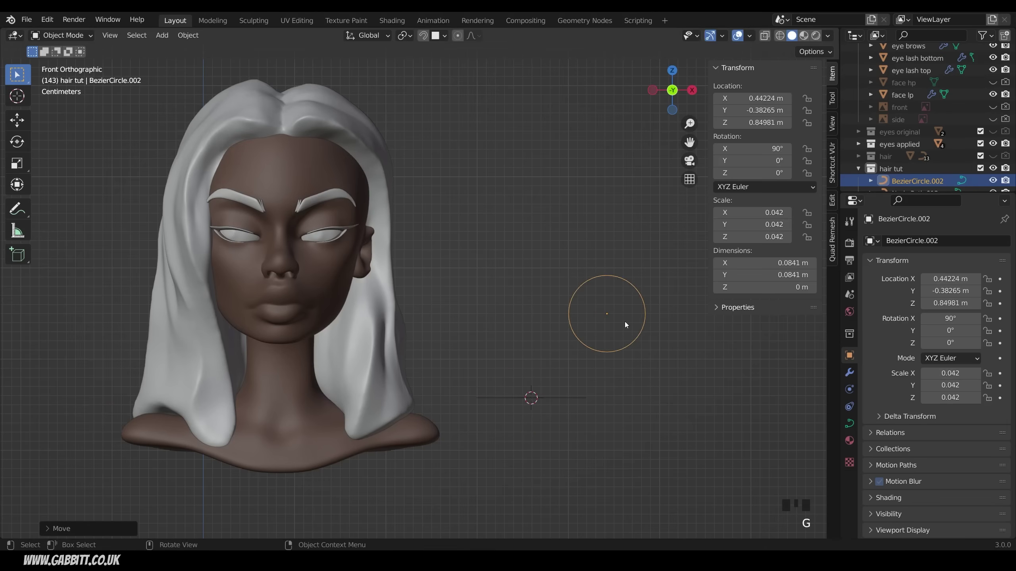
Select the path, rotate it 90° so it stands vertically, and move it slightly up towards the head.
left_click(571, 398)
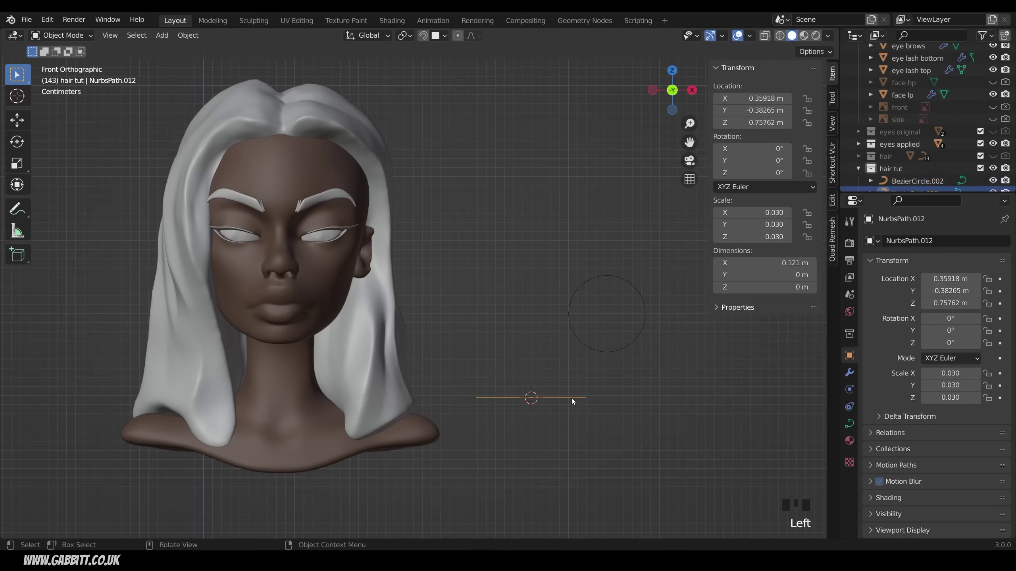
left_click(545, 412)
type("r90")
key("Return")
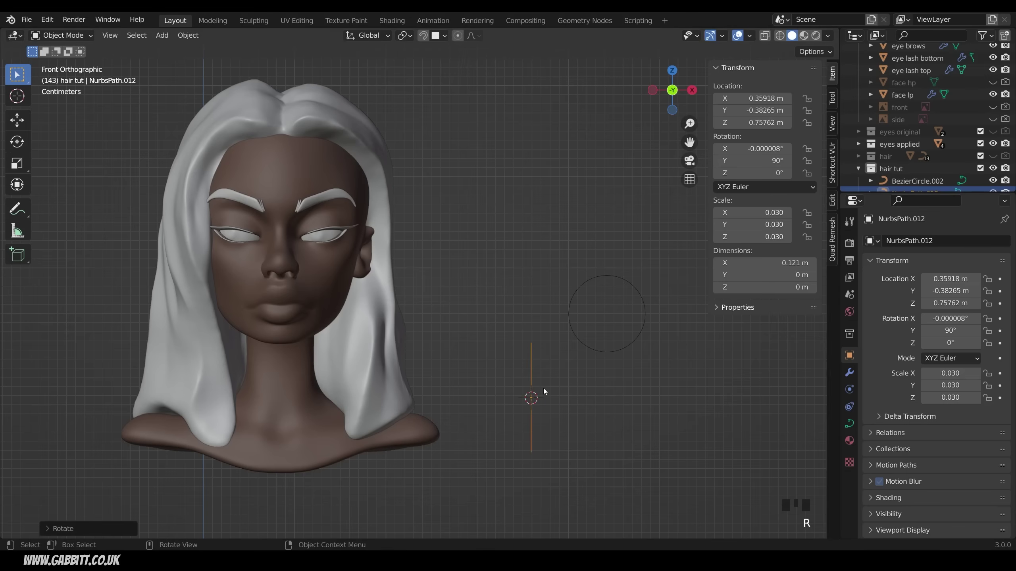
key("g")
left_click(515, 318)
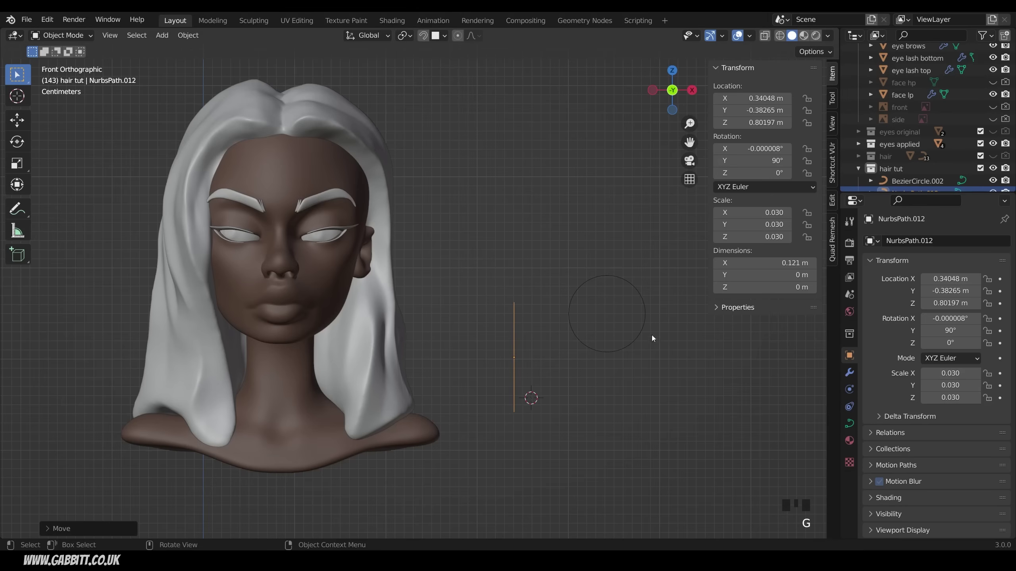
Try a round bevel on the path with a depth of 0.12 m.
left_click(853, 427)
scroll(918, 435, "down", 8)
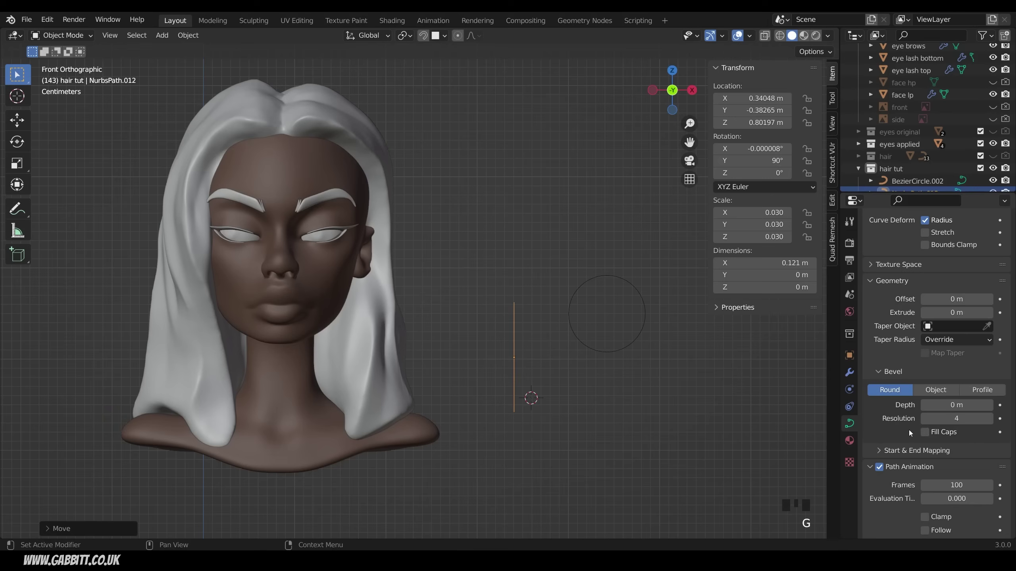
scroll(909, 431, "down", 1)
left_click(933, 374)
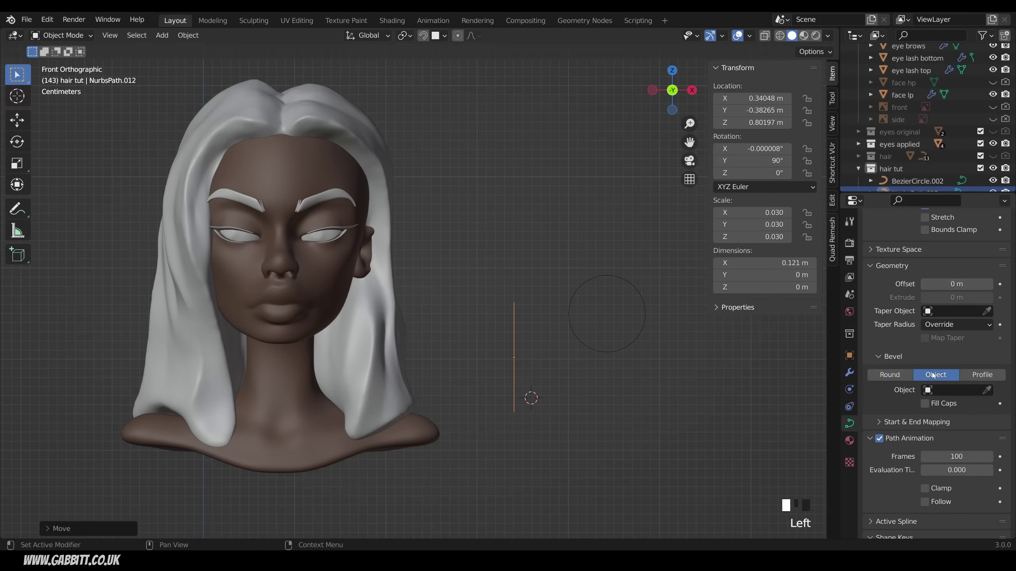
left_click(879, 376)
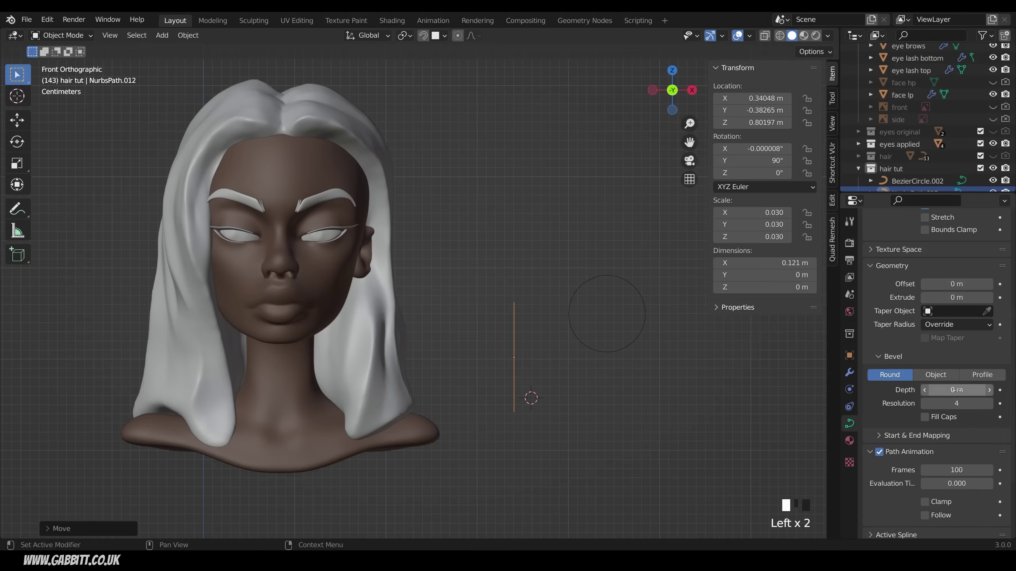
left_click_drag(957, 389, 984, 390)
middle_click_drag(563, 360, 534, 377)
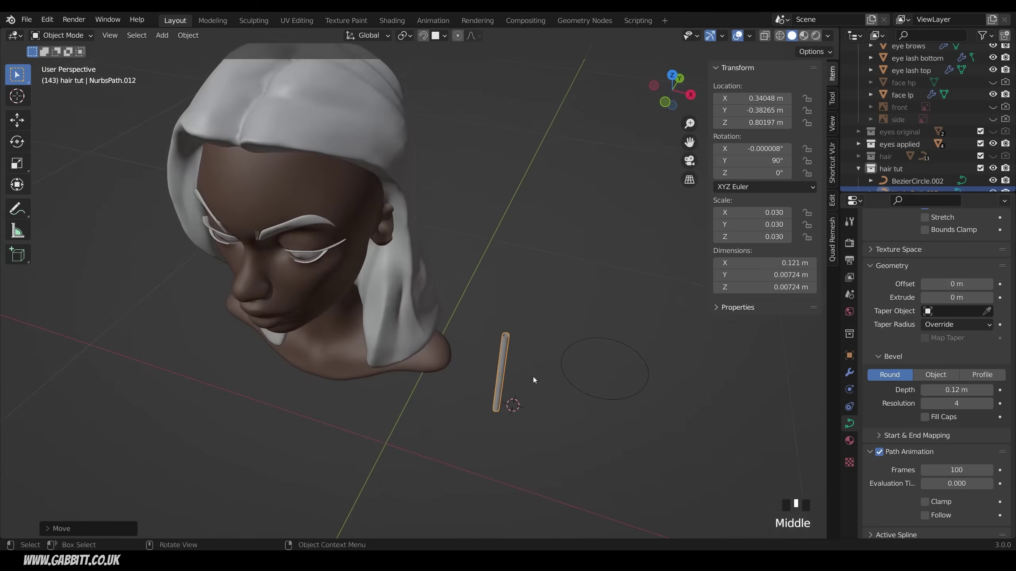
scroll(575, 380, "up", 3)
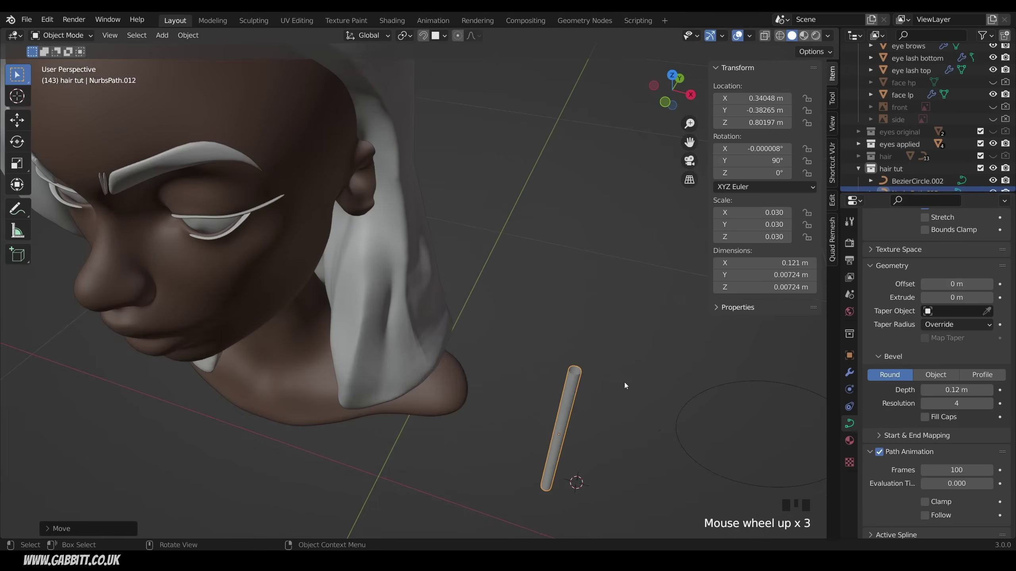
middle_click_drag(623, 383, 440, 330, "shift")
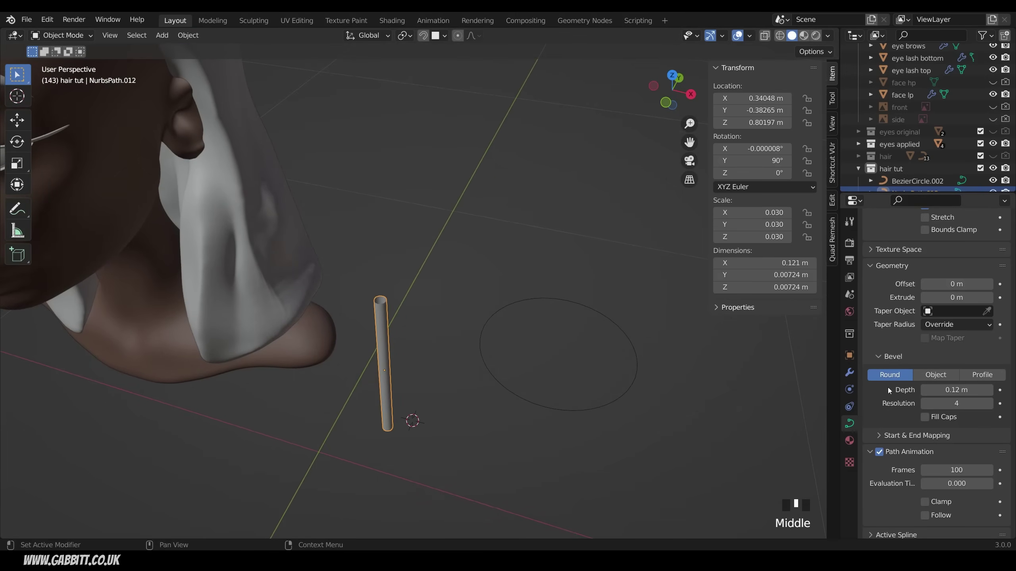
mouse_move(956, 389)
left_mouse_down()
mouse_move(992, 390)
mouse_move(964, 390)
left_mouse_up()
Set the path's bevel type to Object and assign the Bezier circle as its bevel profile.
left_click(937, 376)
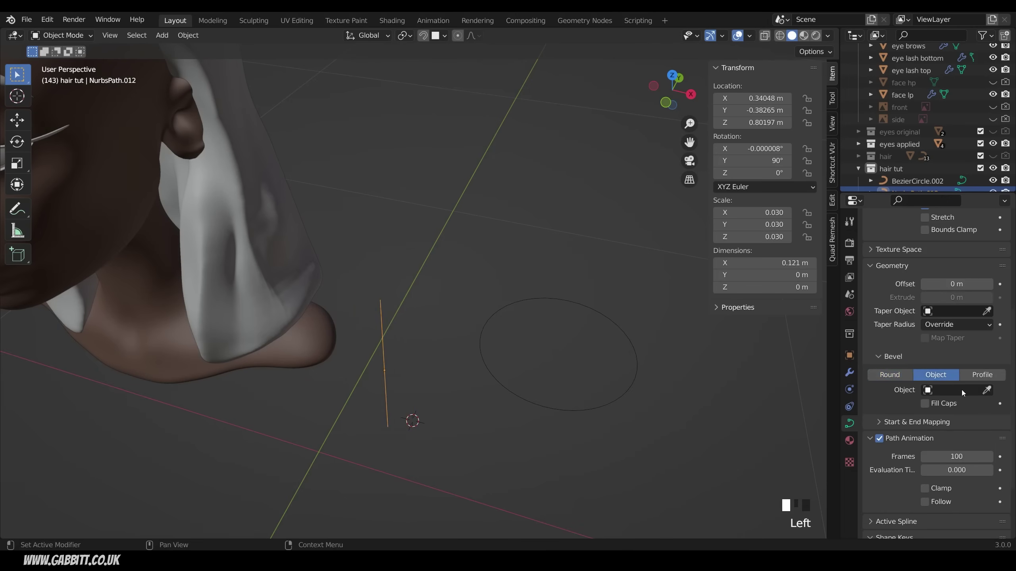
left_click(984, 391)
left_click(472, 344)
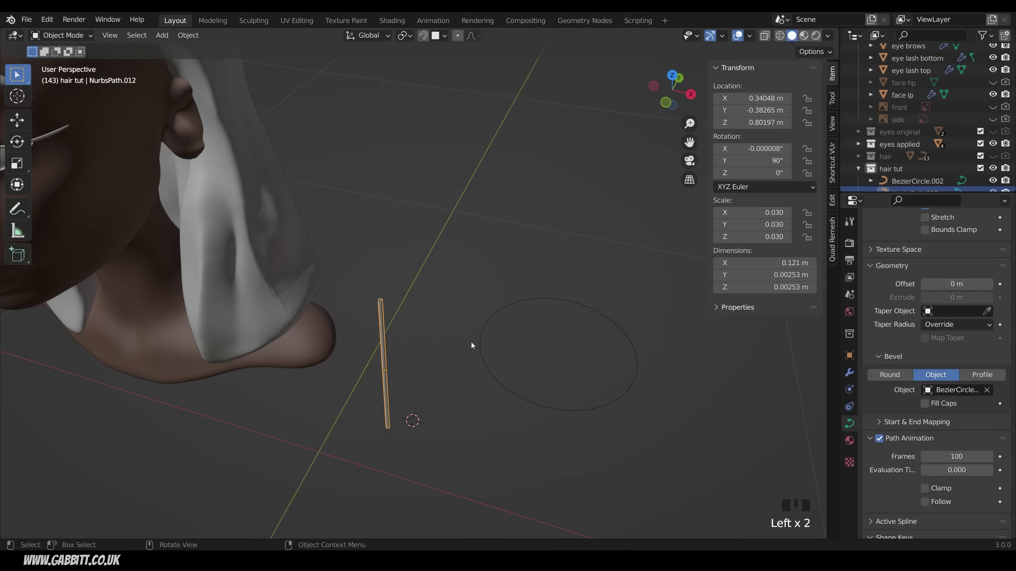
Enter edit mode on the Bezier circle and select its top control point.
left_click(586, 307)
key("Tab")
left_click(570, 297)
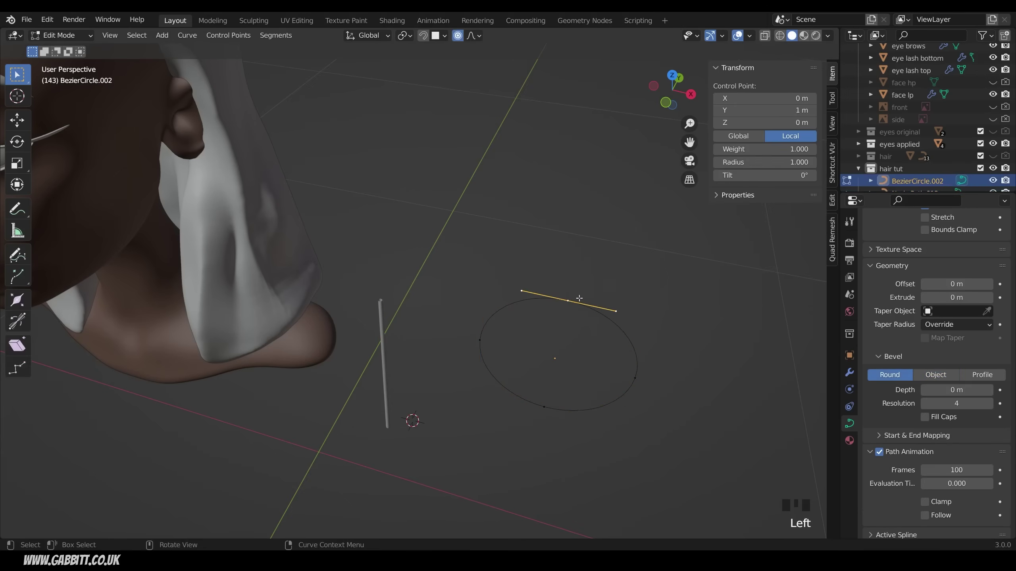
Try pulling the circle's top control point upwards with proportional editing to stretch the profile, and undo the move.
middle_click_drag(578, 298, 601, 305)
key("g")
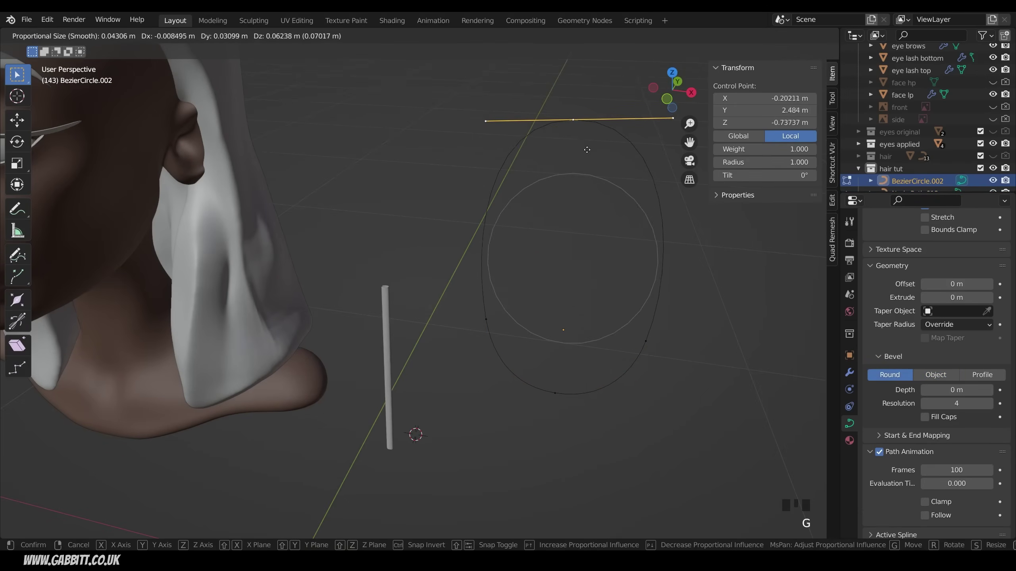
left_click(587, 149)
scroll(415, 342, "up", 3)
middle_click_drag(415, 343, 327, 331)
scroll(455, 331, "down", 2)
scroll(455, 331, "down", 2)
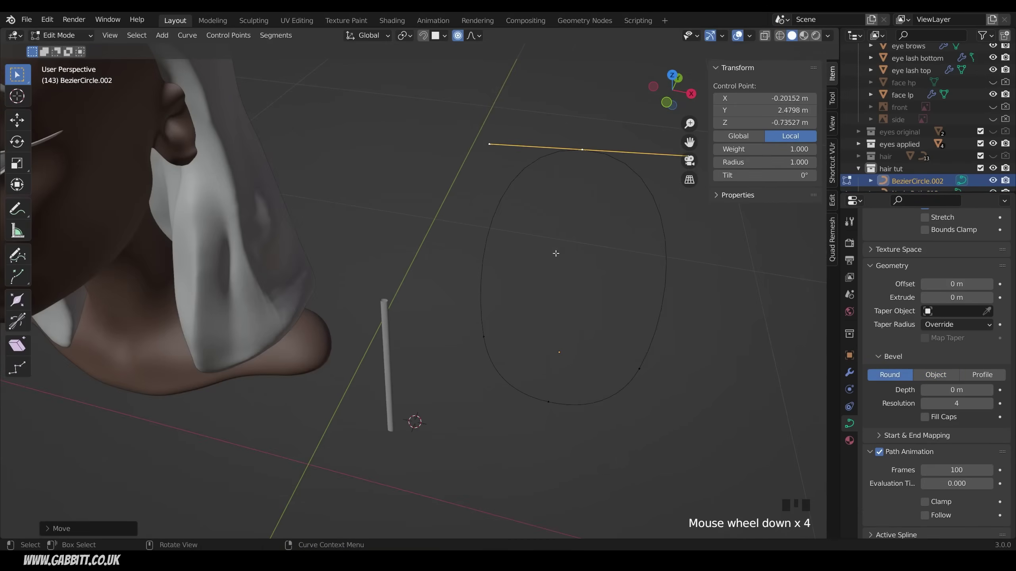
key("g")
key("Escape")
key("ctrl+z")
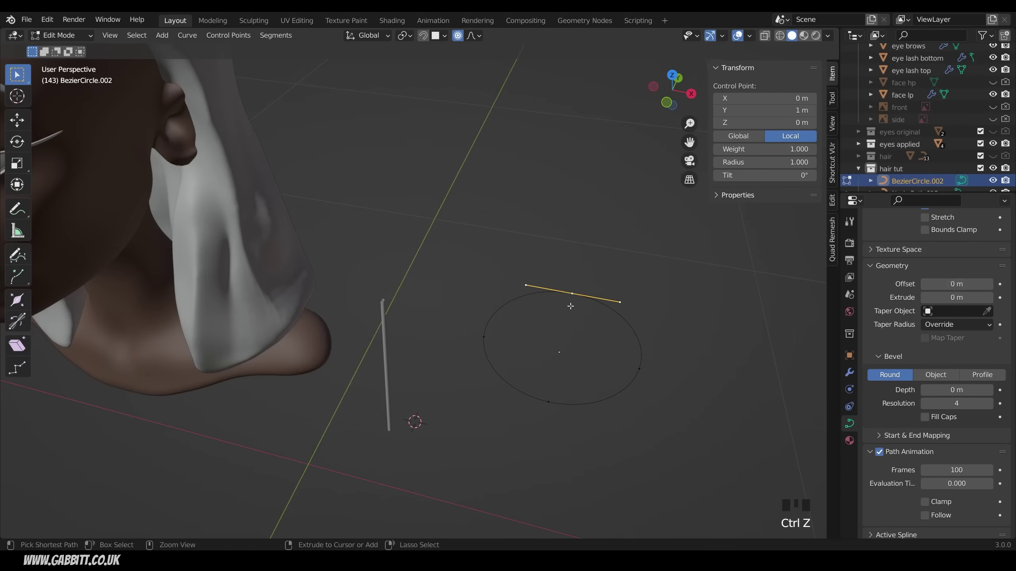
Scale the handles of the circle's top control point down to about 0.24 for a more pointed profile.
middle_click_drag(560, 279, 658, 292)
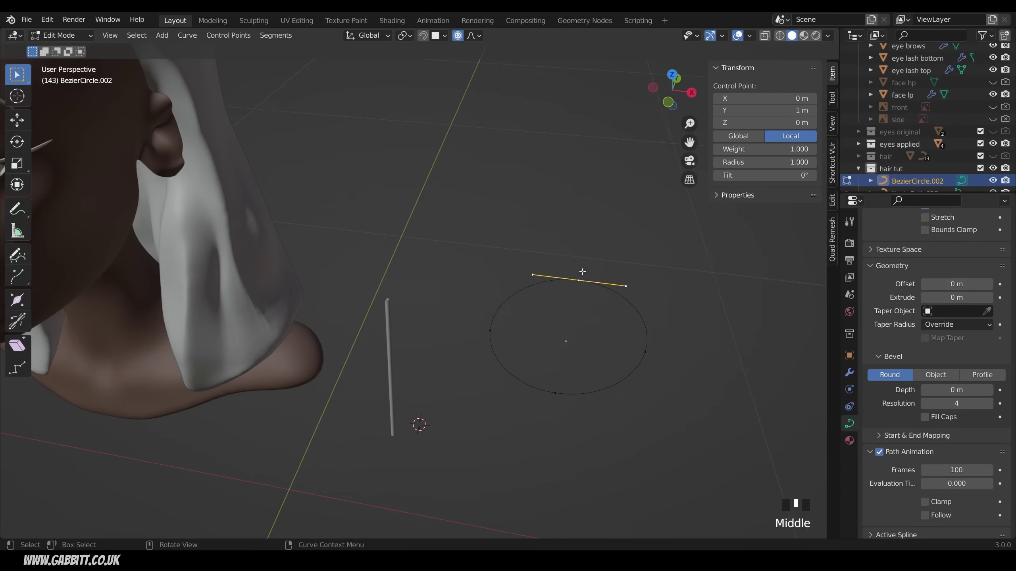
key("s")
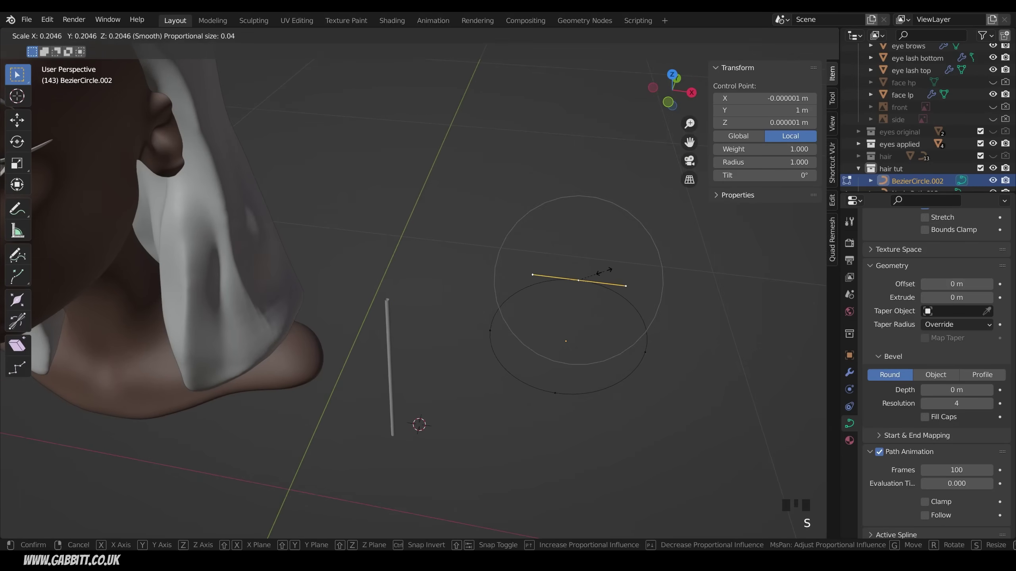
right_click(602, 274)
left_click(586, 296)
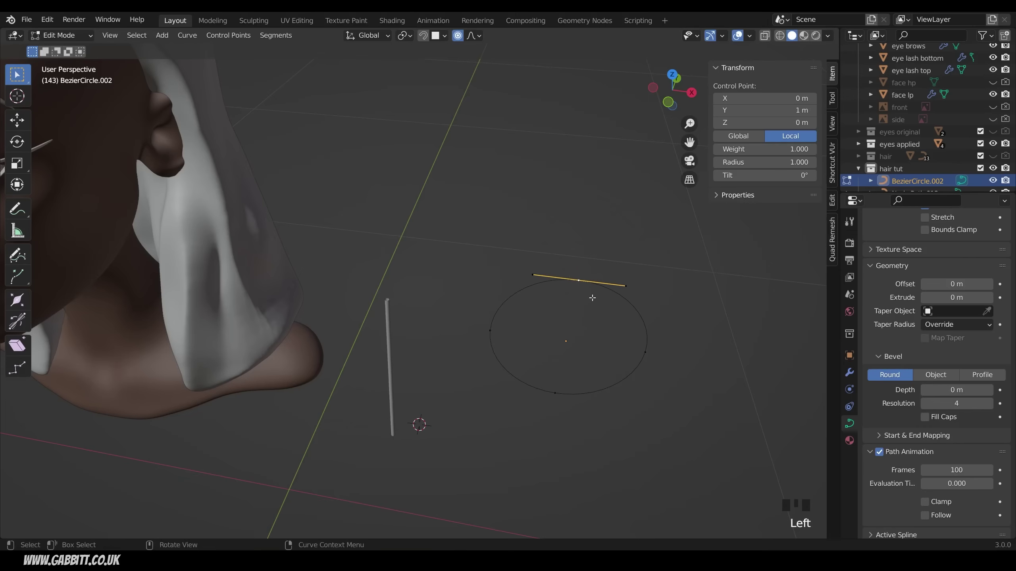
key("s")
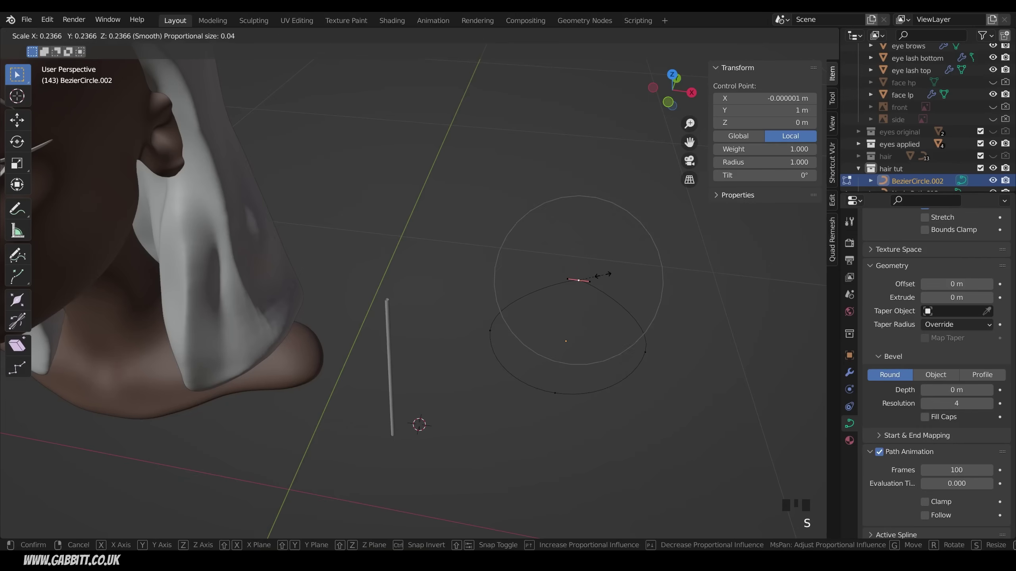
left_click(603, 275)
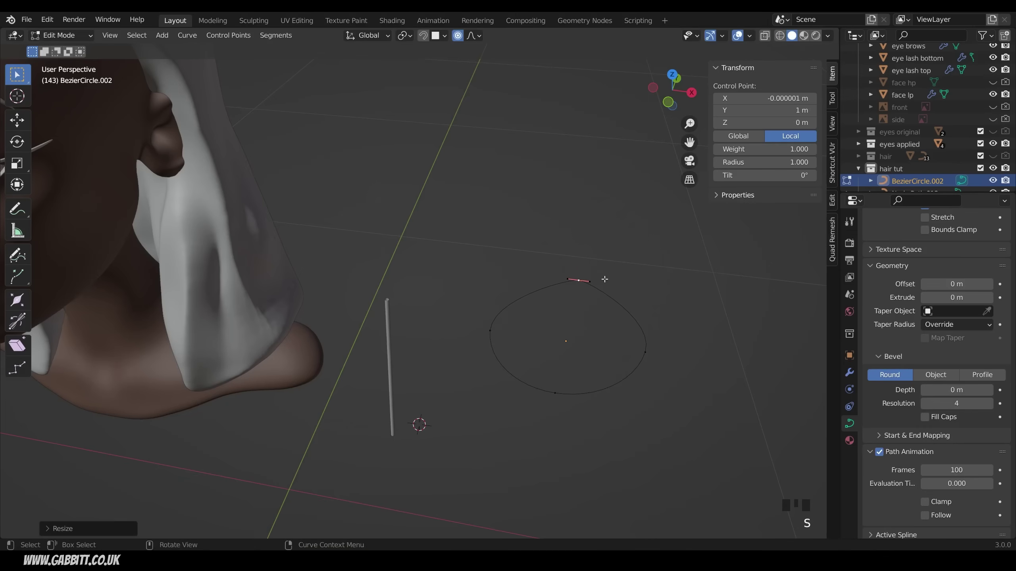
left_click(587, 280)
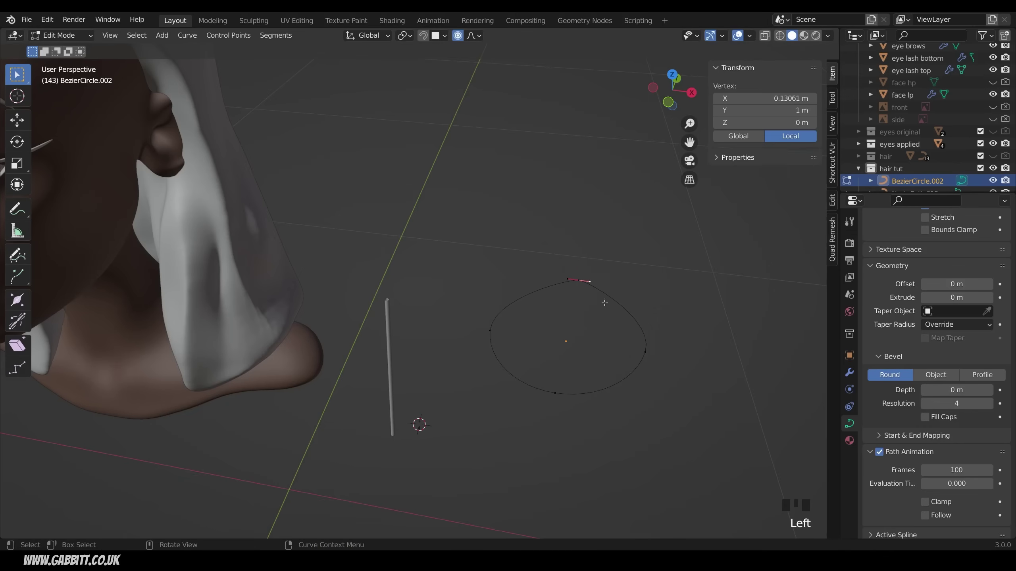
key("g")
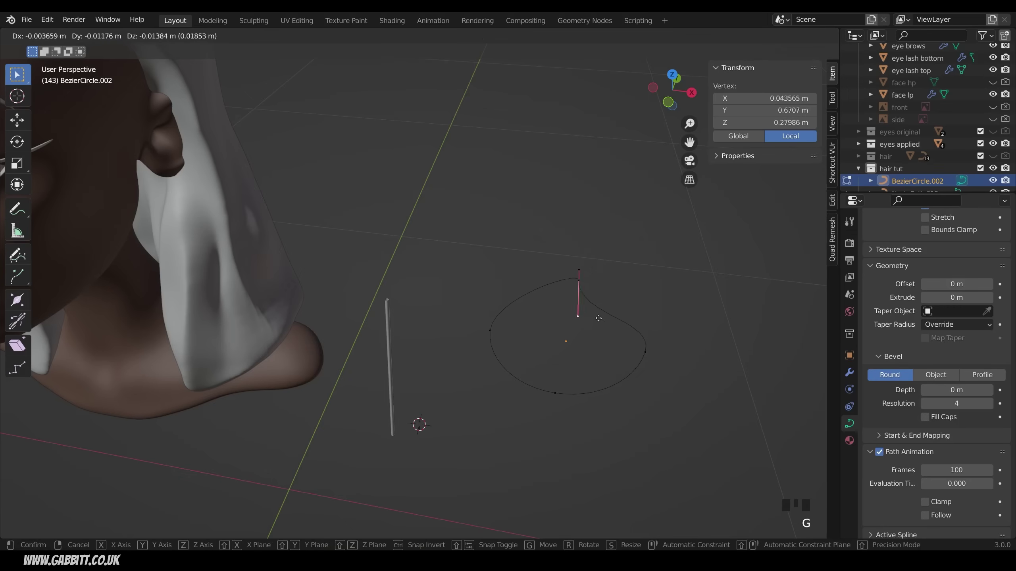
right_click(608, 265)
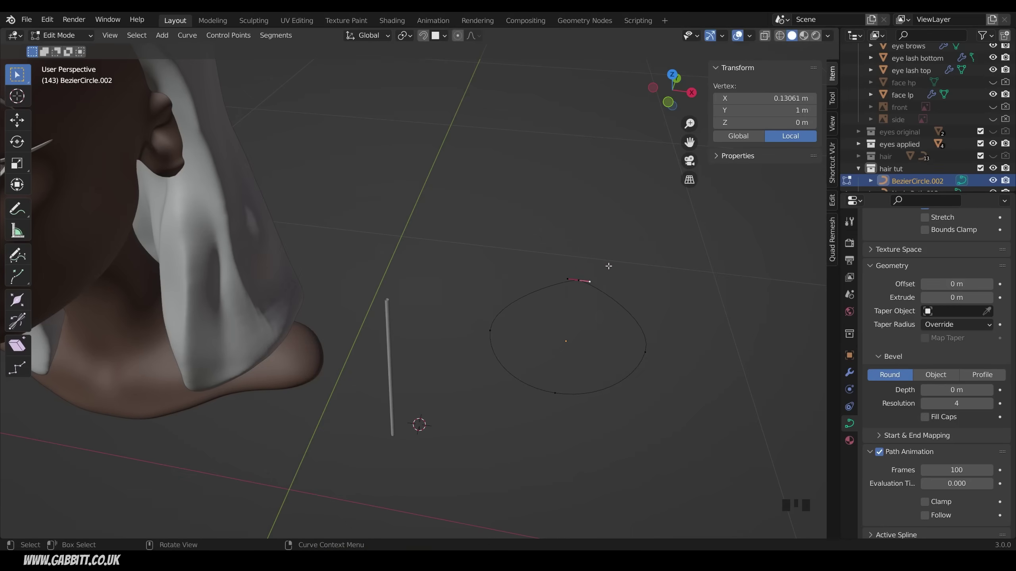
Move the circle's bottom control point up about 0.022 m along Z to flatten the underside of the profile.
left_click(591, 375)
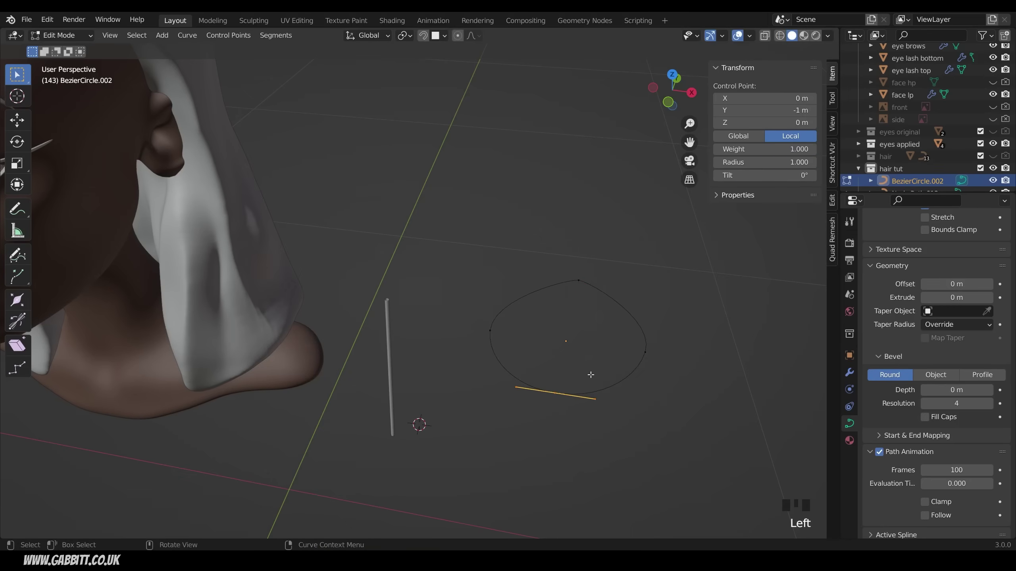
key("g")
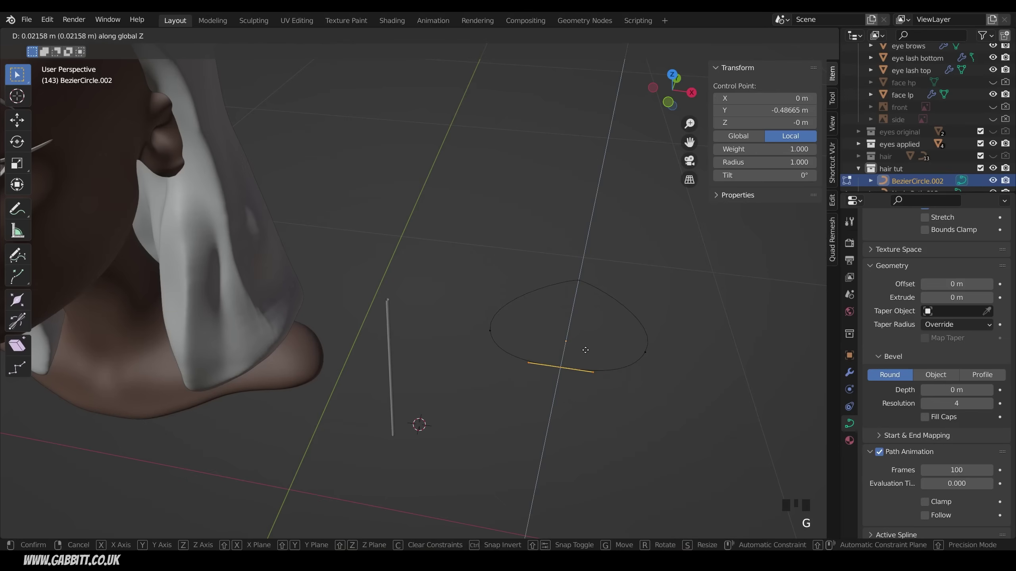
left_click(586, 350)
Select the circle's two side control points and scale their handles down to sharpen the profile's side corners.
middle_click_drag(586, 350, 597, 338)
left_click(500, 302)
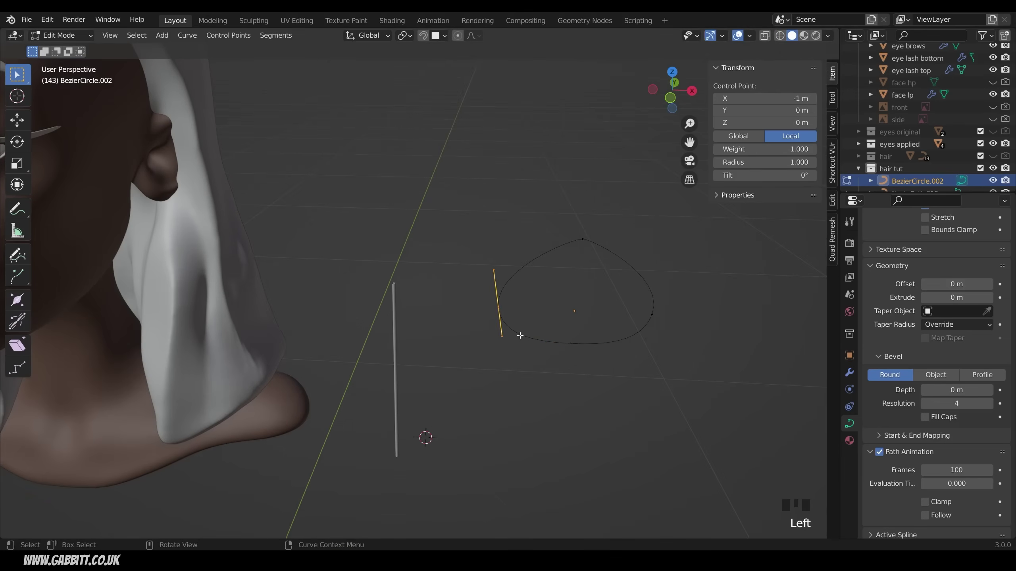
left_click(652, 315, "shift")
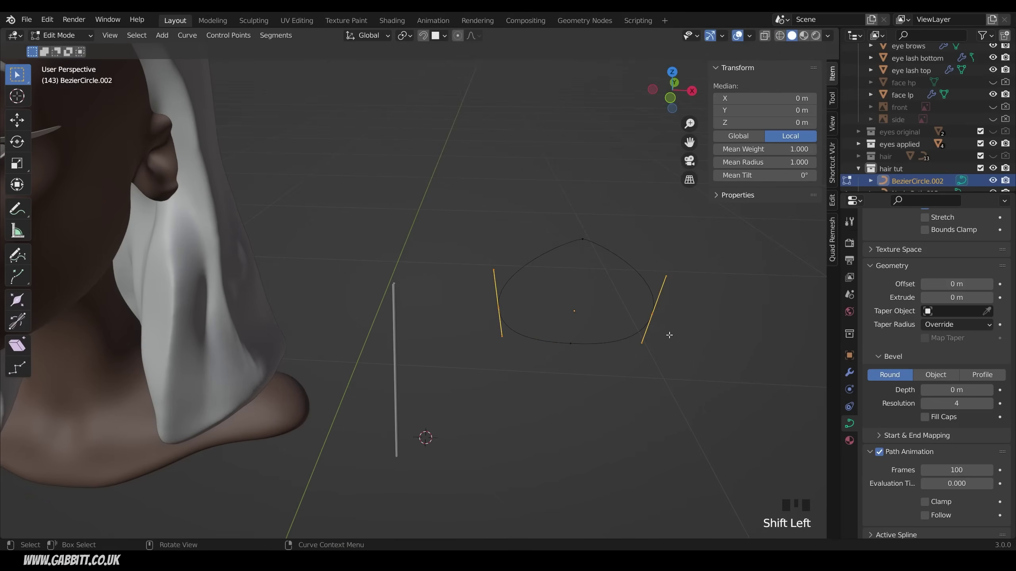
left_click(499, 303)
left_click(496, 302)
left_click(652, 315, "shift")
left_click(652, 314, "shift")
left_click_drag(629, 333, 691, 371, "ctrl")
key("s")
key("z")
left_click(645, 308)
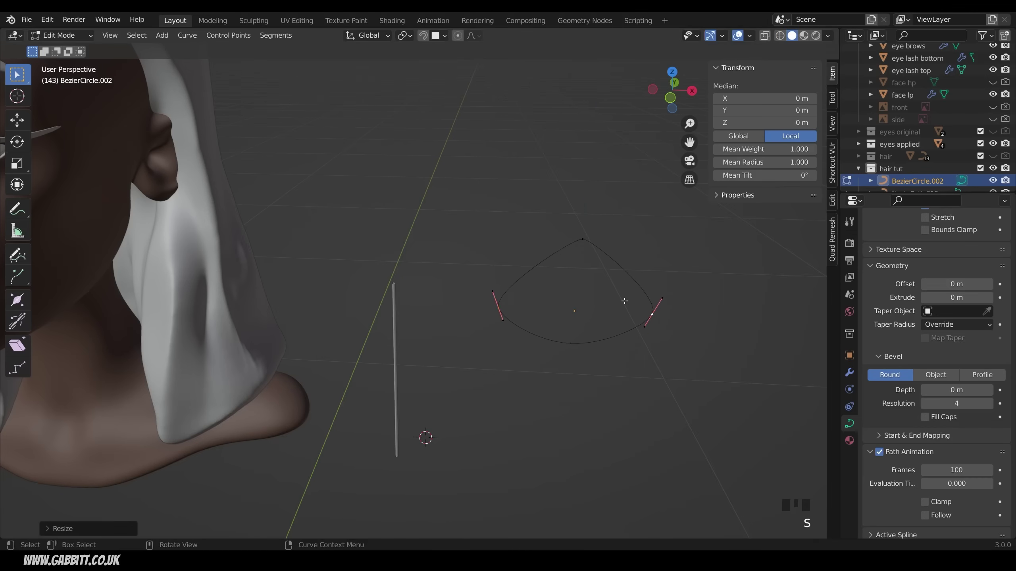
Move the two side control points down along Z to a local Y of about -0.138 m, then leave edit mode.
key("g")
key("z")
left_click(624, 311)
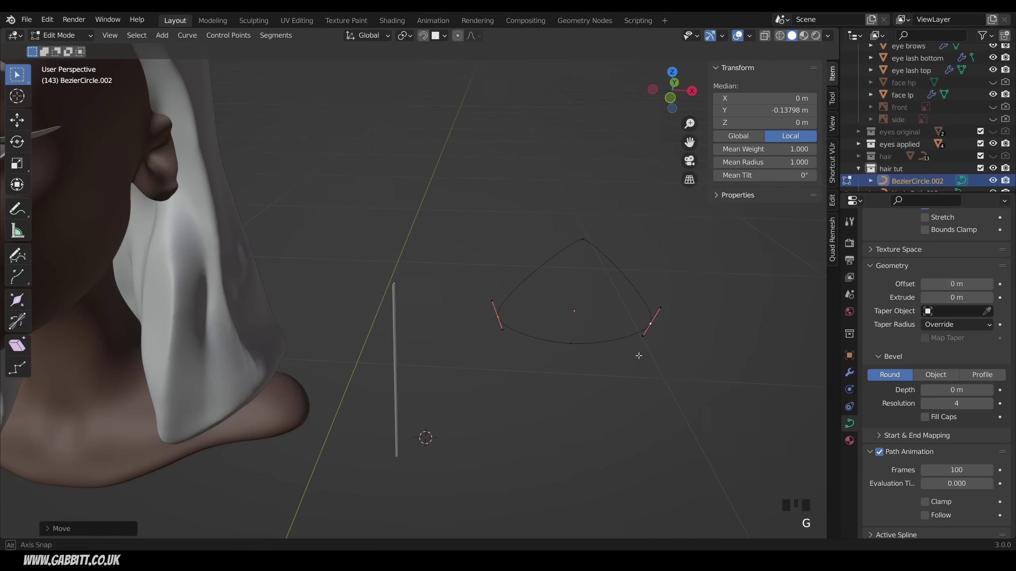
middle_click_drag(637, 353, 597, 352)
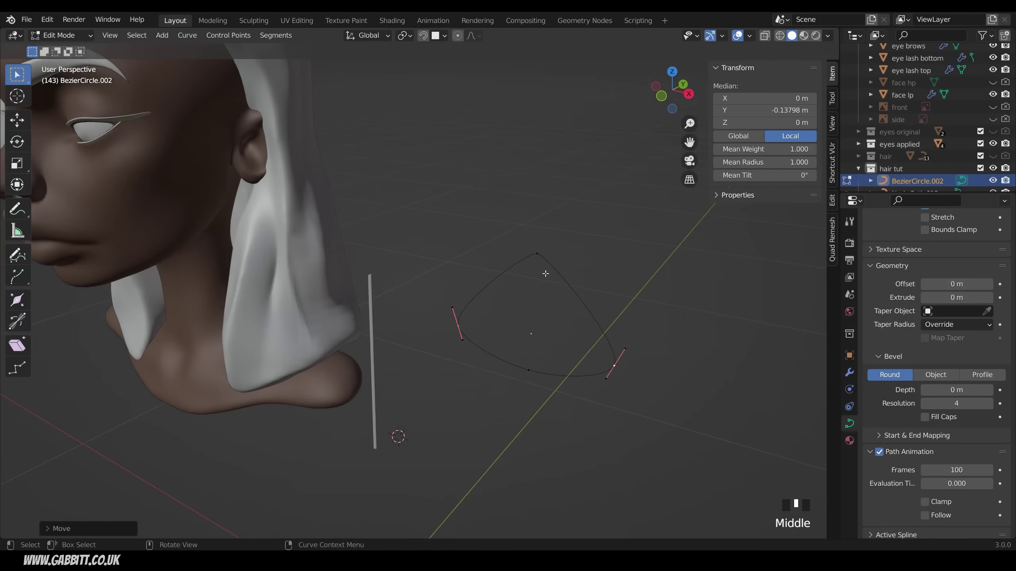
middle_click_drag(542, 324, 422, 356)
scroll(404, 356, "up", 6)
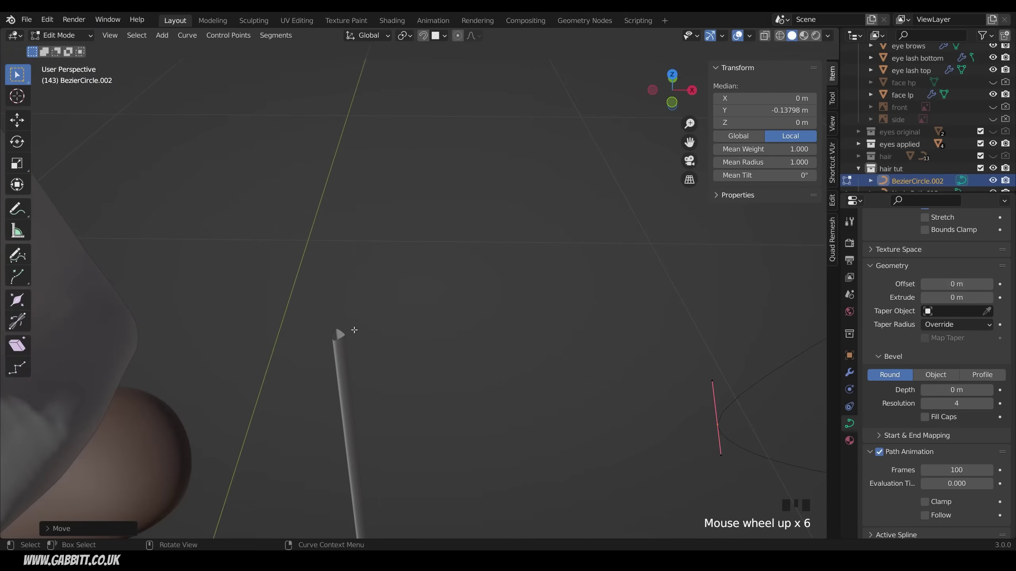
scroll(394, 300, "down", 4)
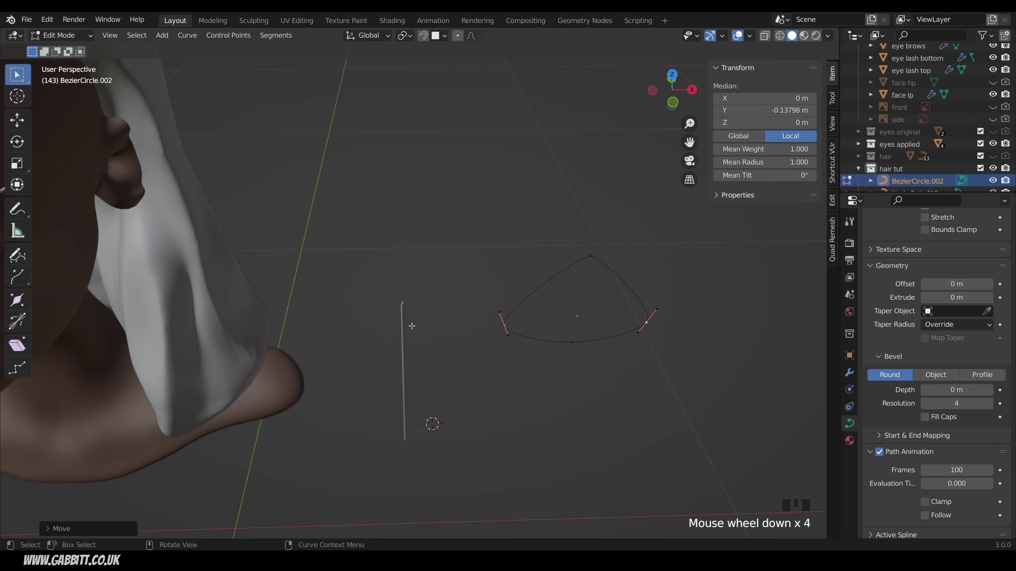
key("Tab")
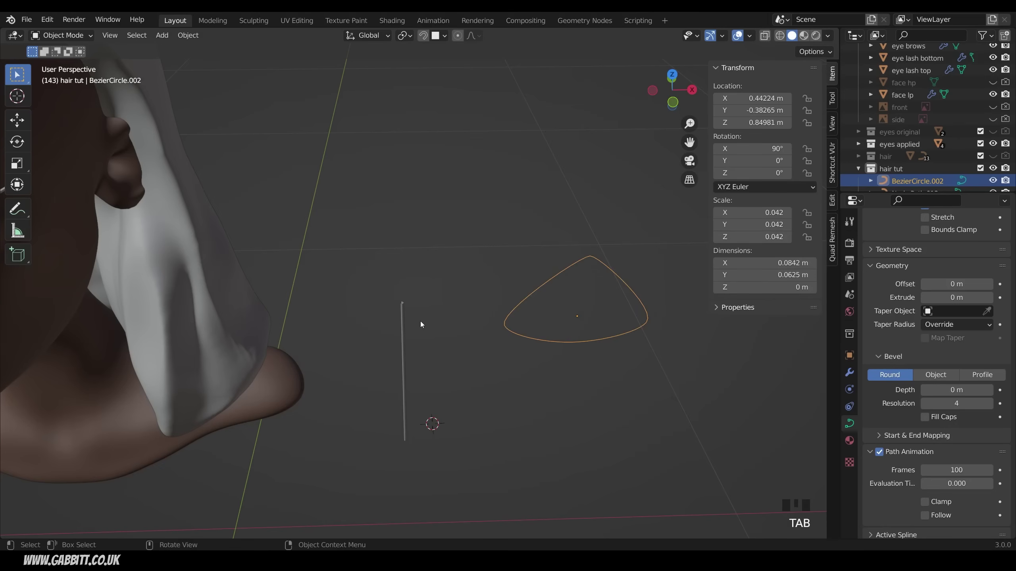
Apply the scale of the hair path and of the Bezier circle profile.
left_click(401, 328)
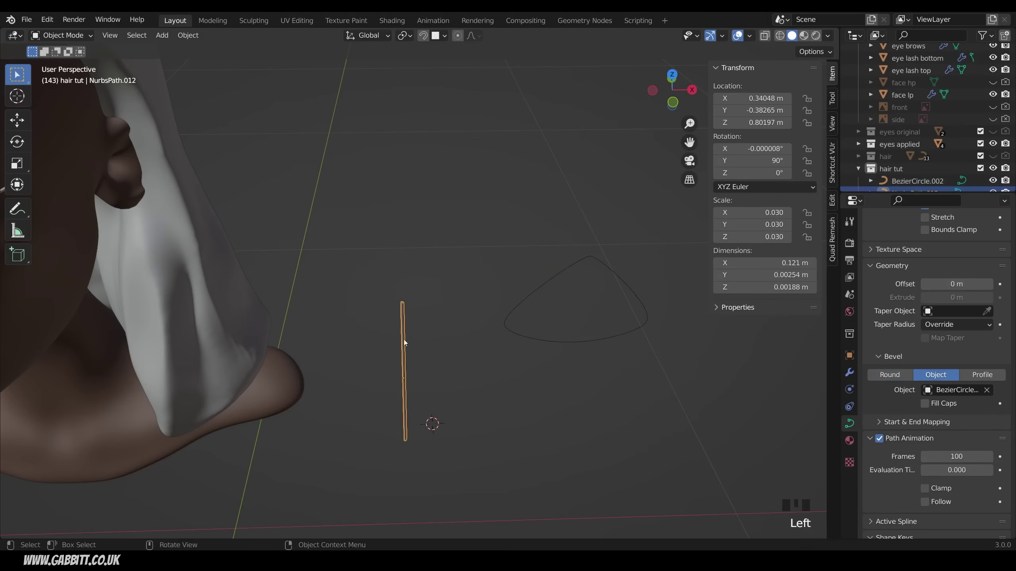
key("ctrl+a")
left_click(488, 235)
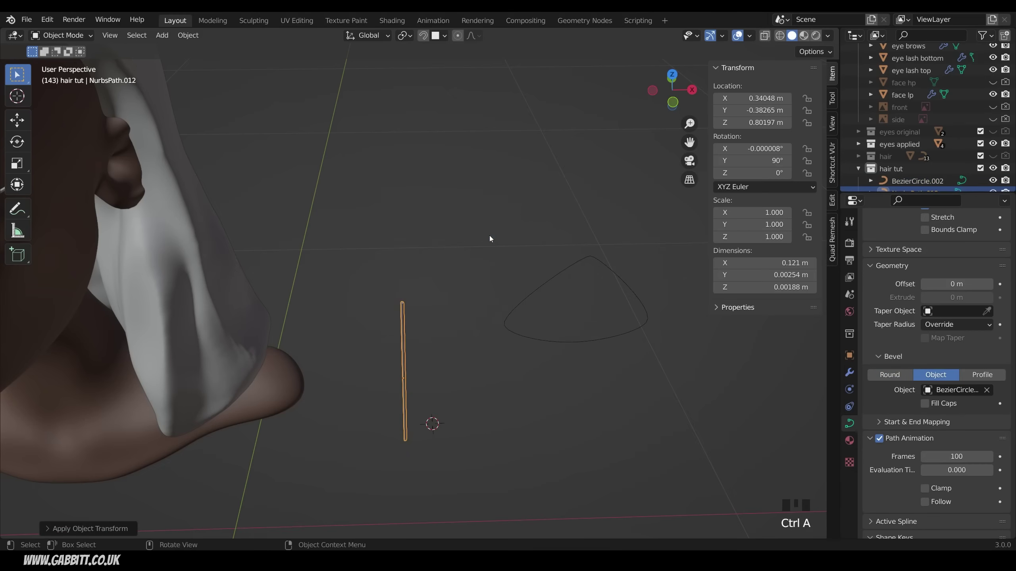
left_click(548, 300)
key("ctrl+a")
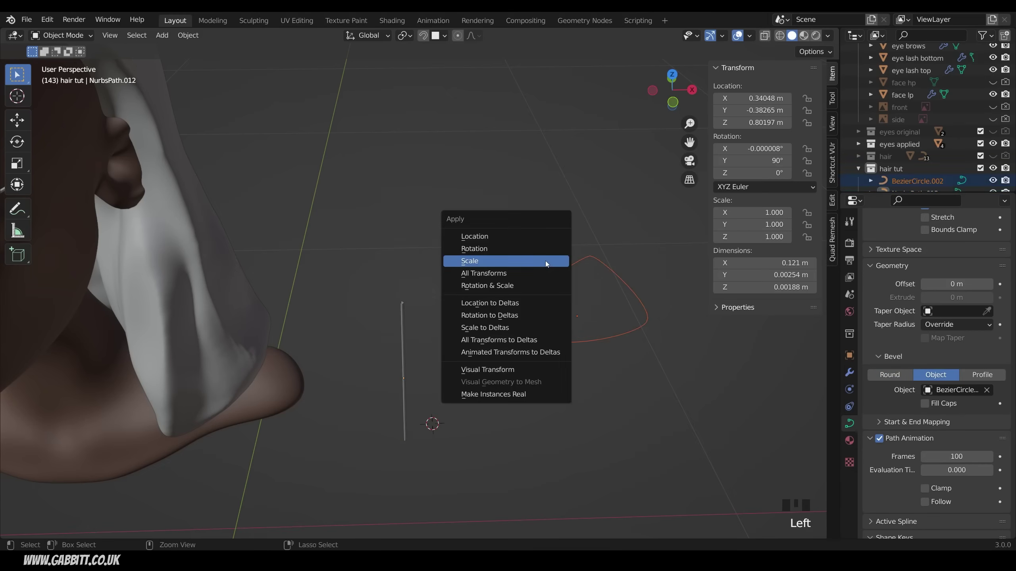
left_click(546, 260)
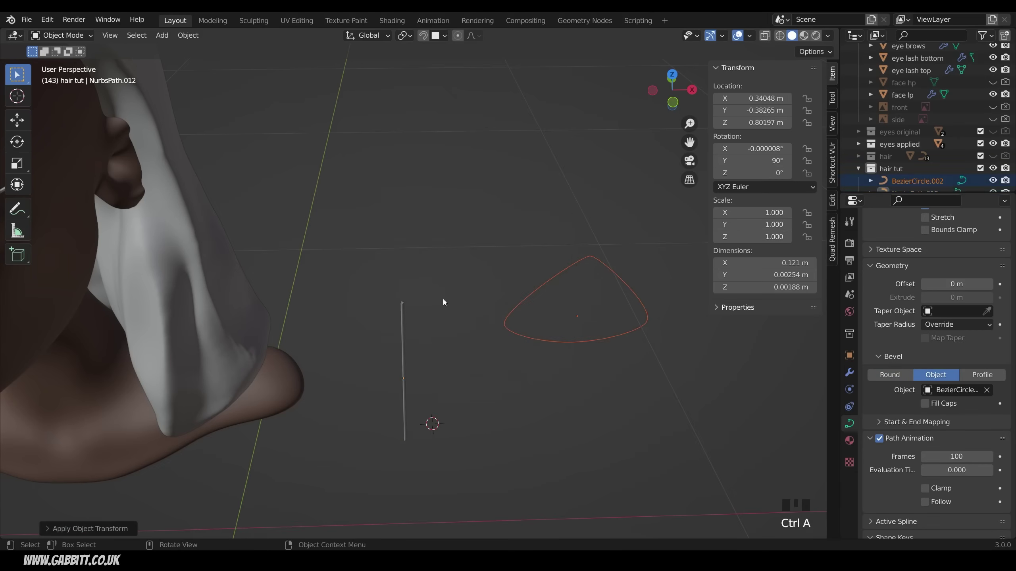
Select all control points of the hair path in edit mode and fatten them to a radius of about 0.379.
left_click(403, 312)
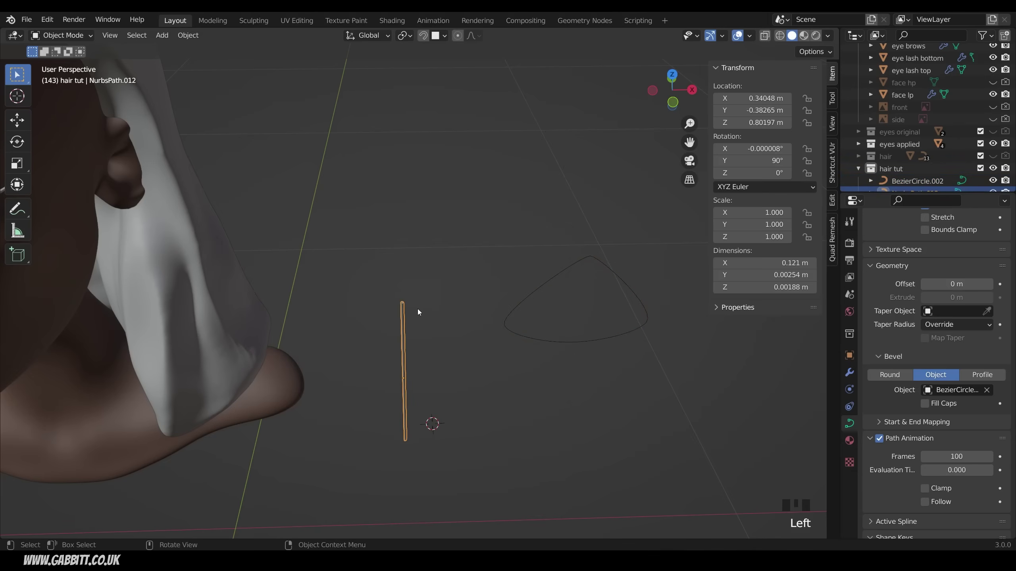
key("Tab")
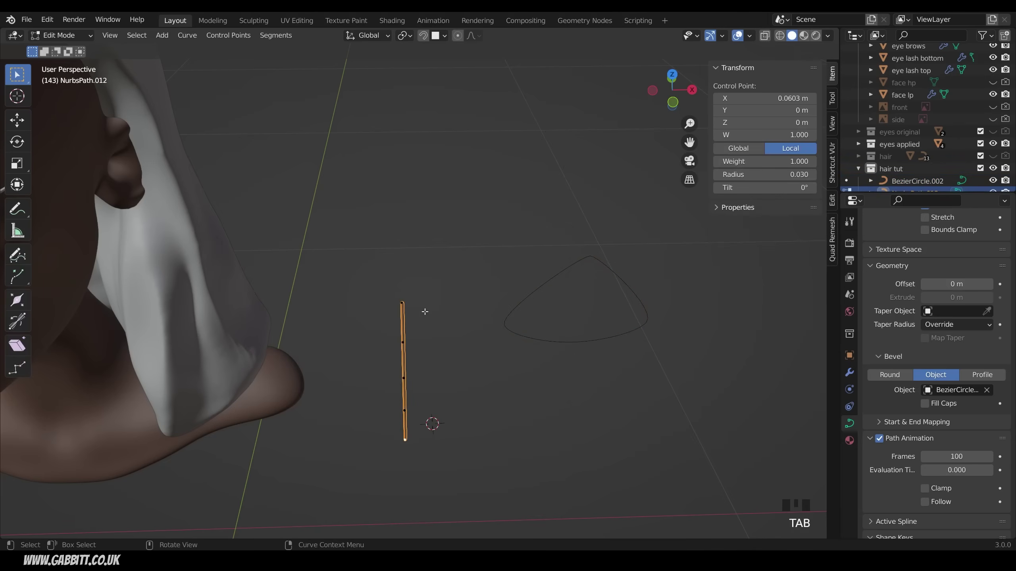
left_click_drag(385, 284, 443, 452)
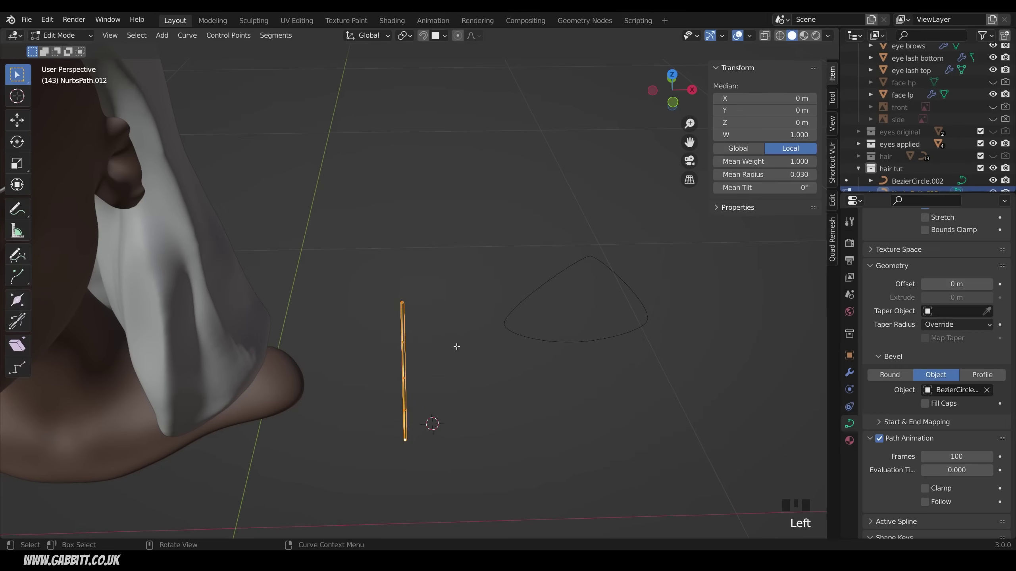
key("alt+s")
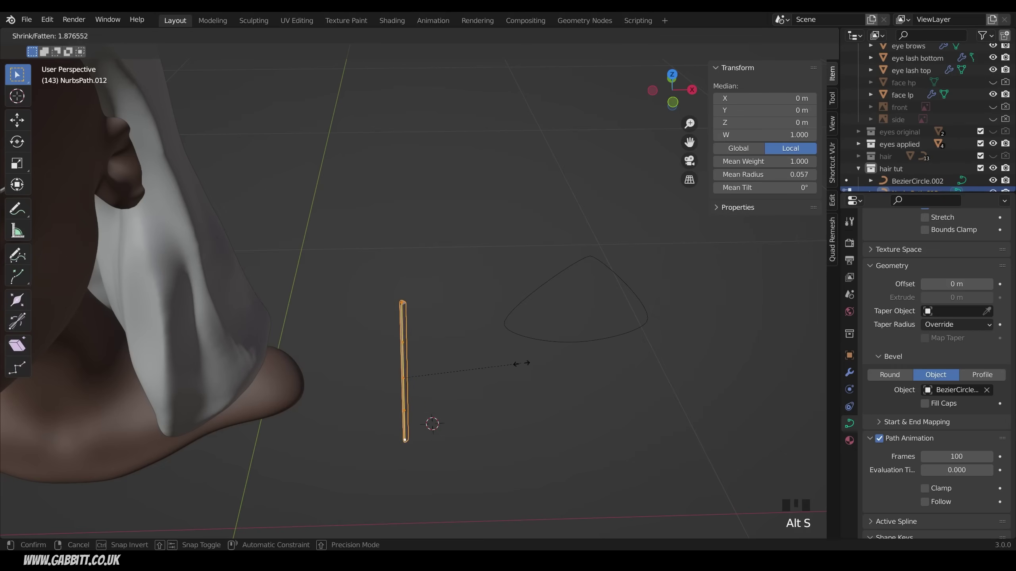
left_click(560, 237)
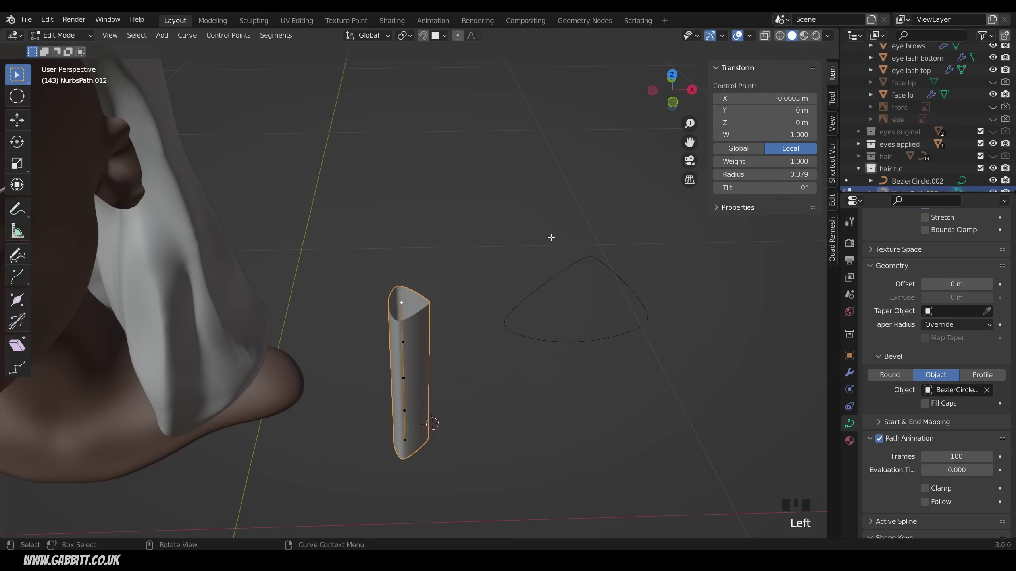
Shrink the radius of the path's top control point by a factor of 0 to form a pointed tip.
key("alt+s")
type("0")
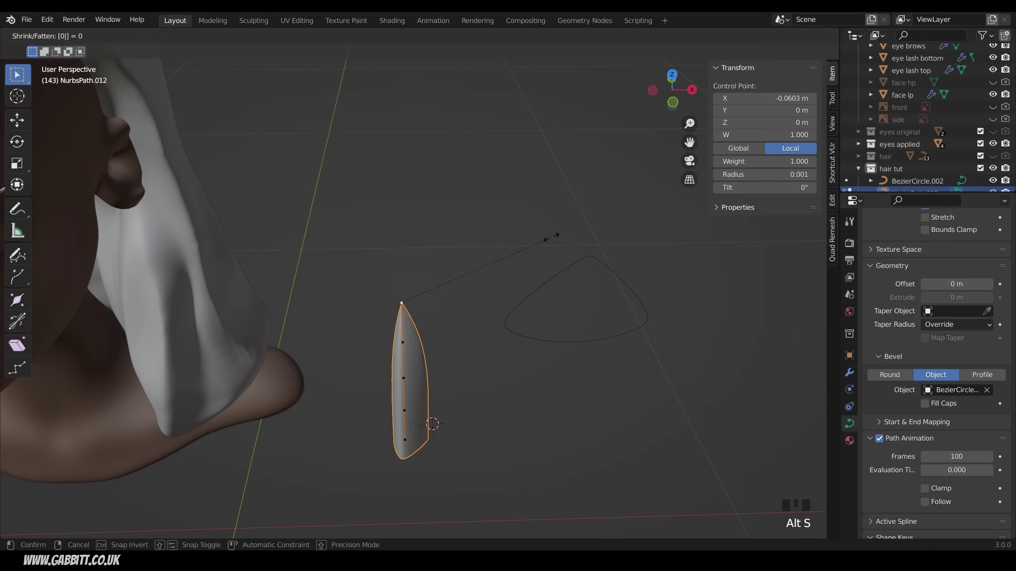
key("Return")
Move the path's three inner control points alternately sideways to bend the strand into a wavy S shape.
middle_click_drag(385, 399, 426, 364)
left_click(401, 362)
key("g")
left_click(435, 361)
left_click(400, 308)
key("g")
left_click(383, 331)
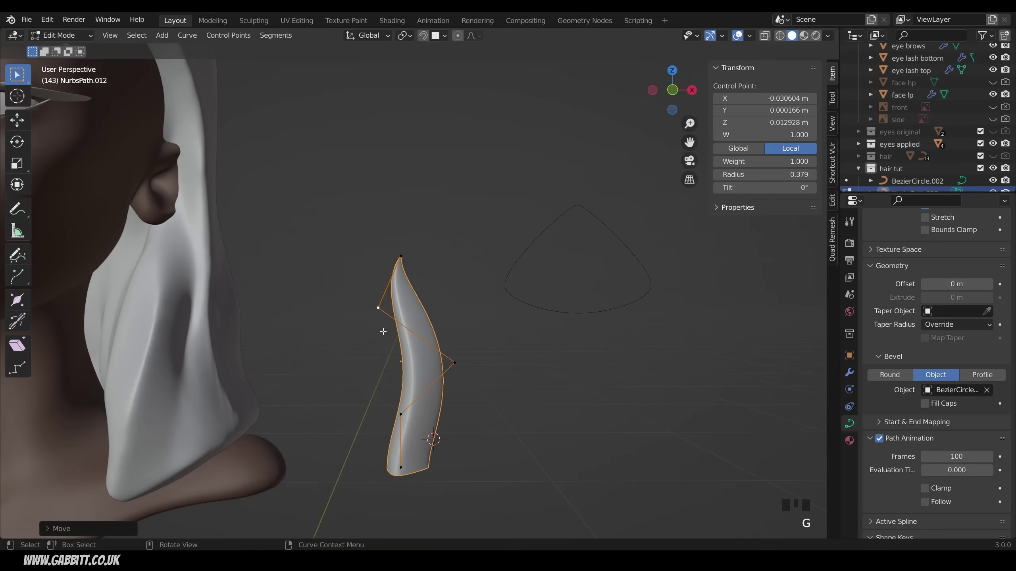
left_click(371, 394)
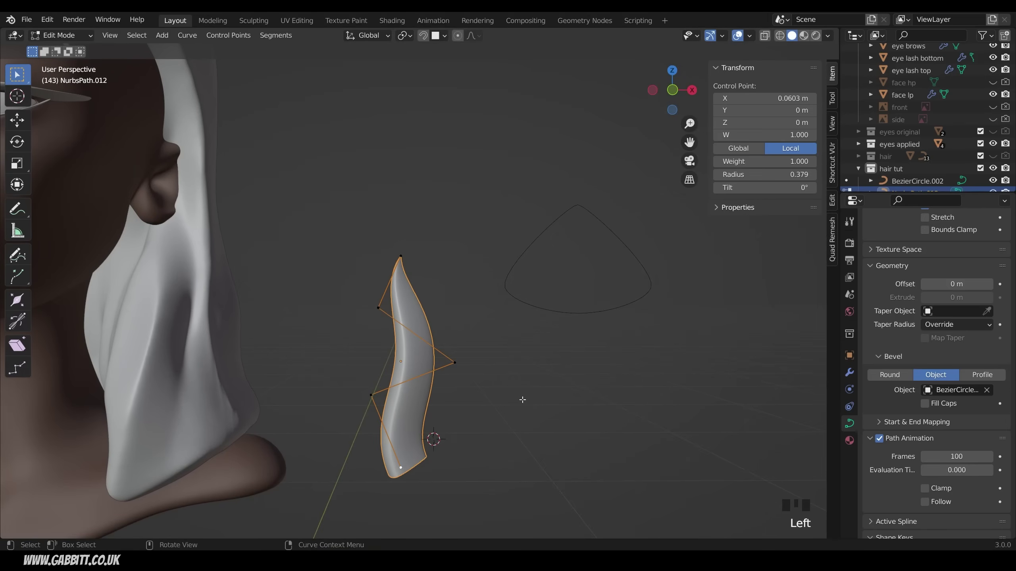
Shrink the bottom control point's radius and thin the three middle points to a radius of about 0.195, then leave edit mode.
key("alt+s")
left_click(434, 449)
mouse_move(433, 448)
middle_mouse_down()
mouse_move(405, 408)
mouse_move(426, 442)
middle_mouse_up()
left_click_drag(345, 289, 496, 410)
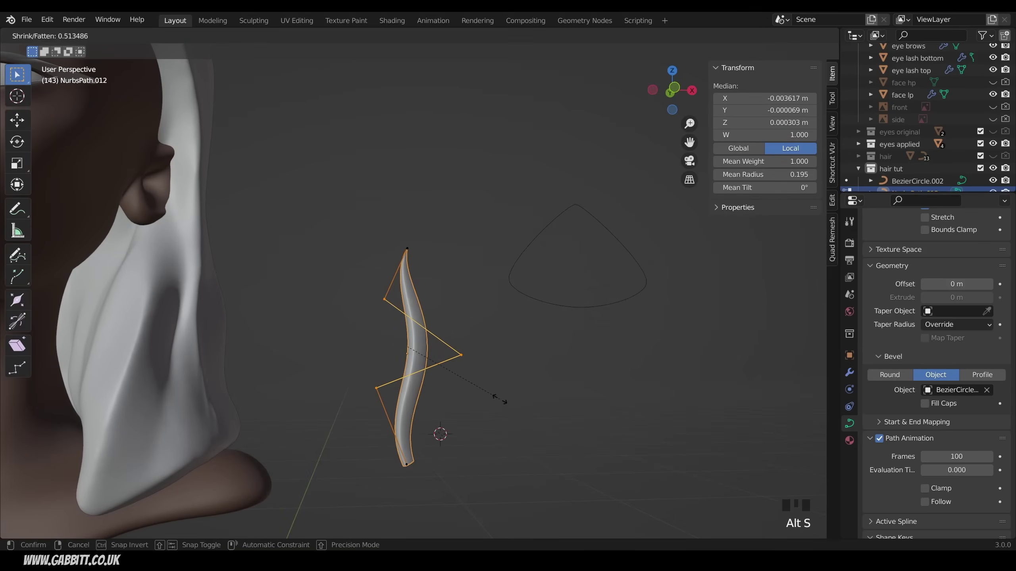
left_click(499, 398)
middle_click_drag(499, 399, 426, 285)
key("Tab")
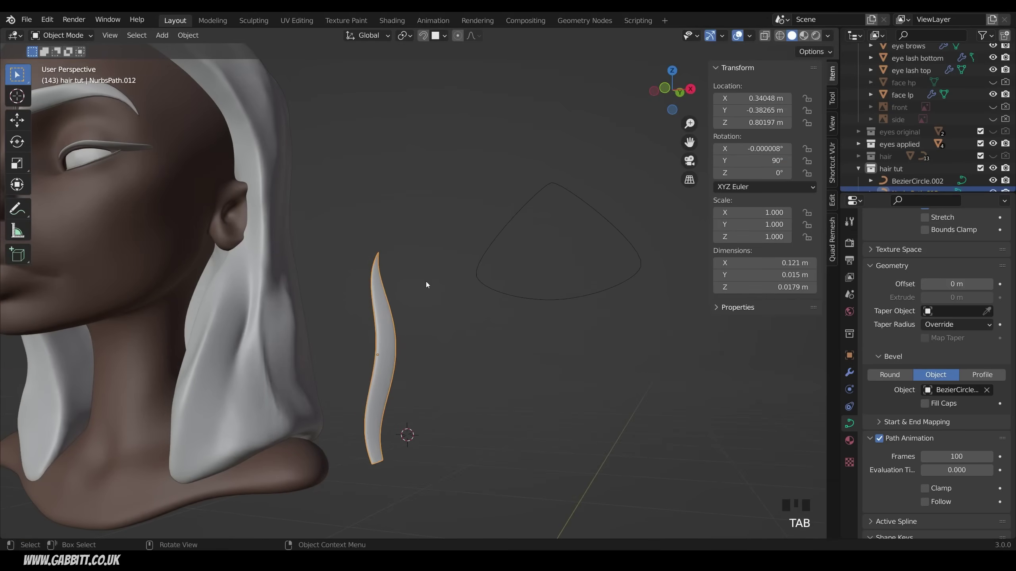
Rotate the hair strand 180° about X so its pointed tip faces down.
scroll(425, 285, "down", 3)
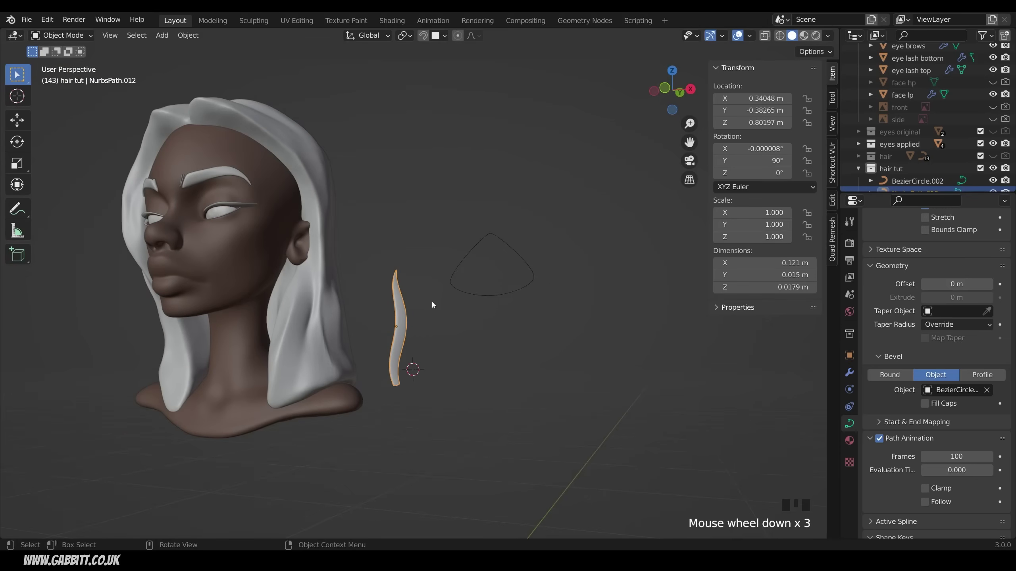
key("r")
key("x")
key("Return")
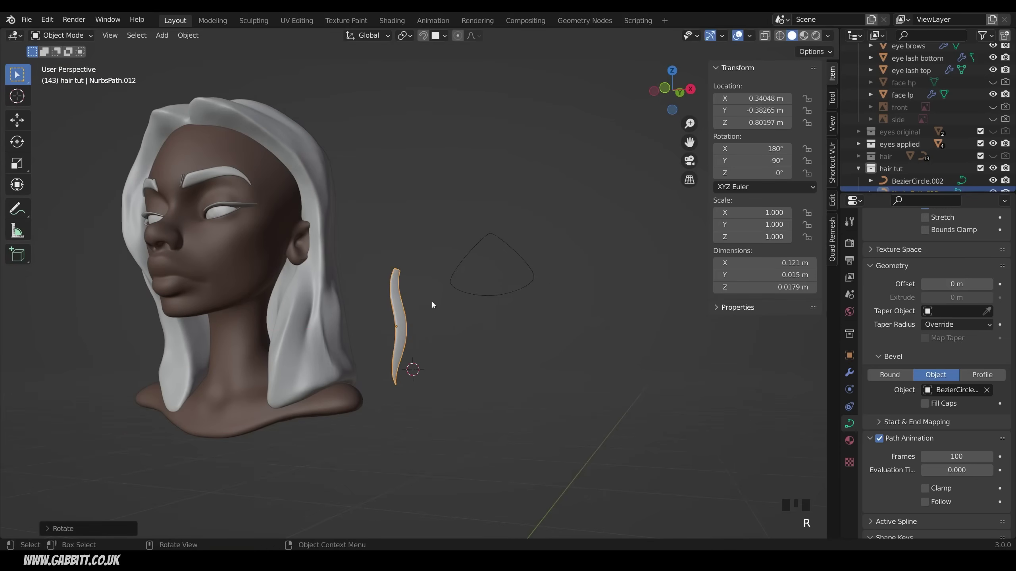
mouse_move(406, 317)
middle_mouse_down()
mouse_move(436, 324)
mouse_move(425, 311)
middle_mouse_up()
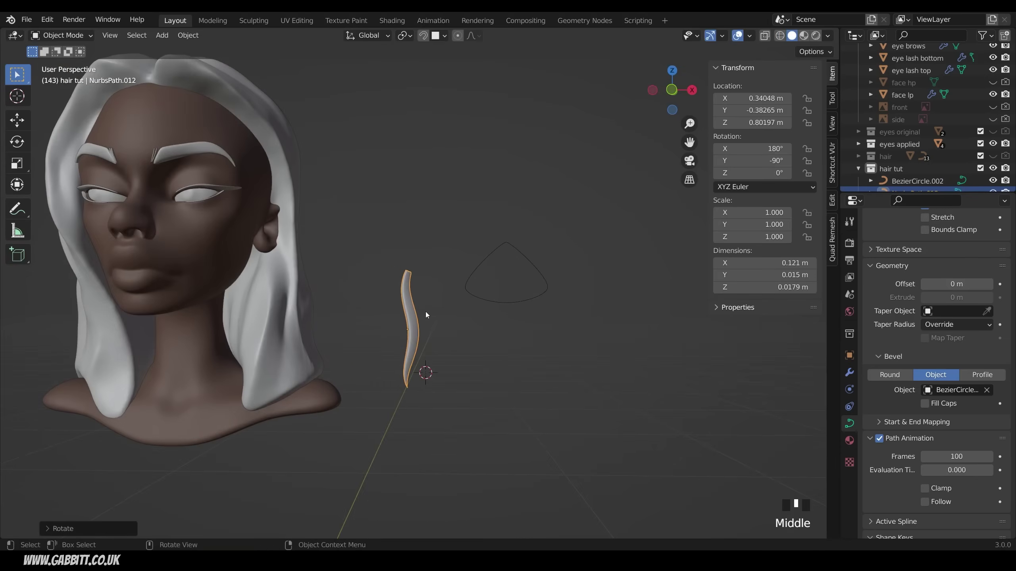
Move the strand to the front hairline at the parting, positioning it in both the front and right views.
key("KP_1")
key("g")
left_click(189, 148)
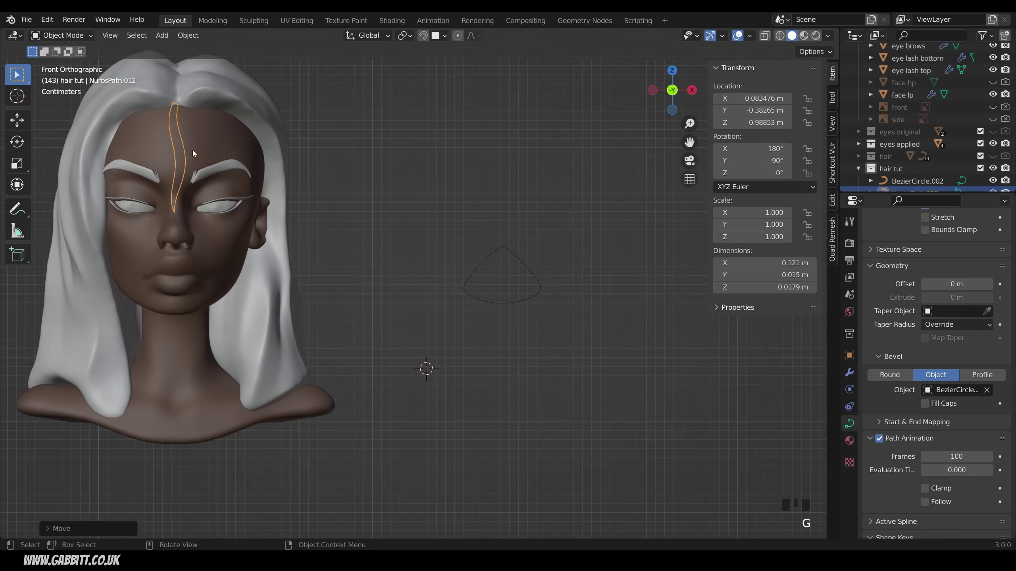
key("KP_3")
key("g")
left_click(349, 145)
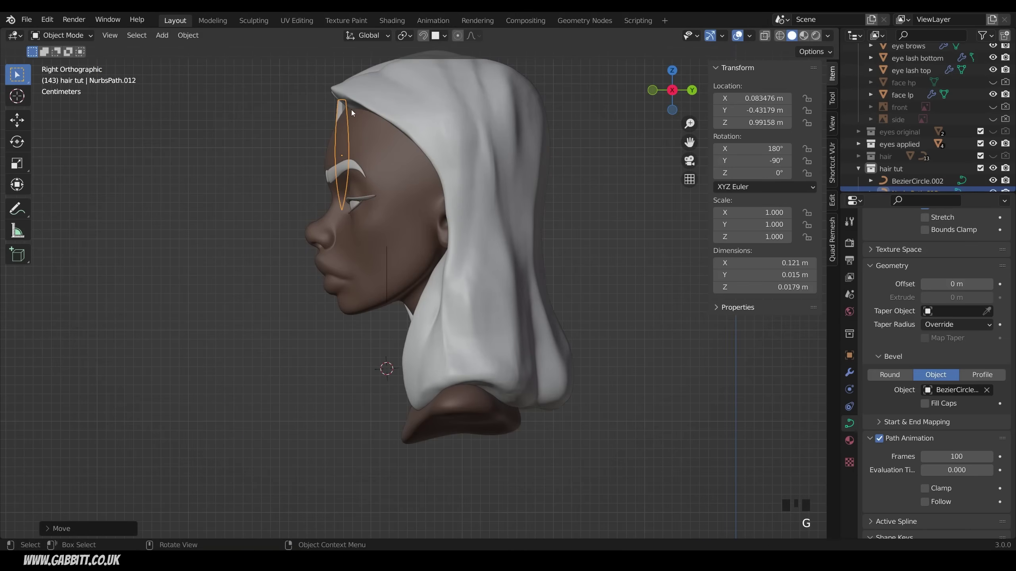
Edit the strand in front view, moving its lower control points outwards so the path follows the hairline beside the parting.
key("KP_1")
key("Tab")
middle_click_drag(227, 146, 252, 171, "shift")
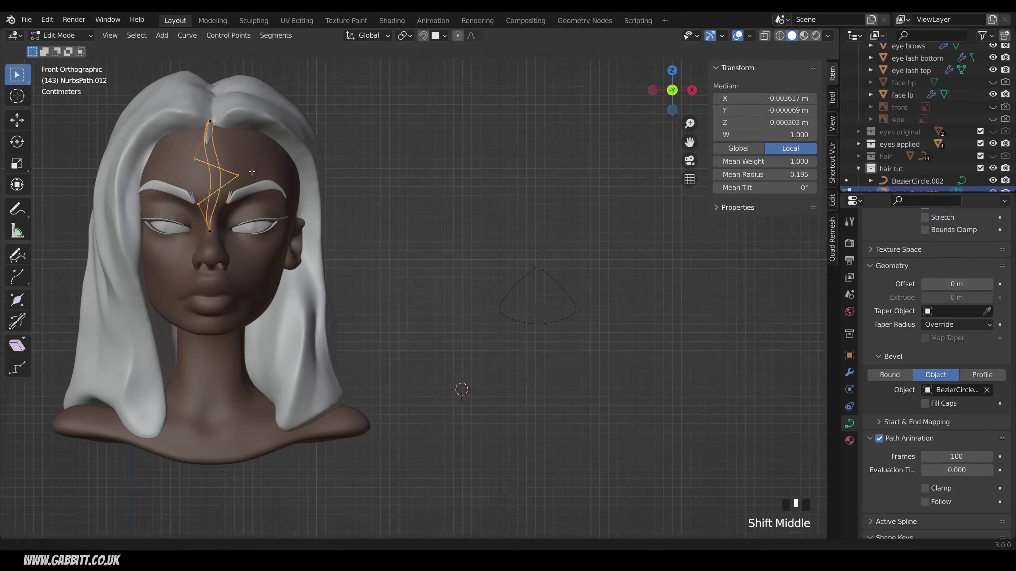
left_click_drag(258, 225, 258, 225)
key("g")
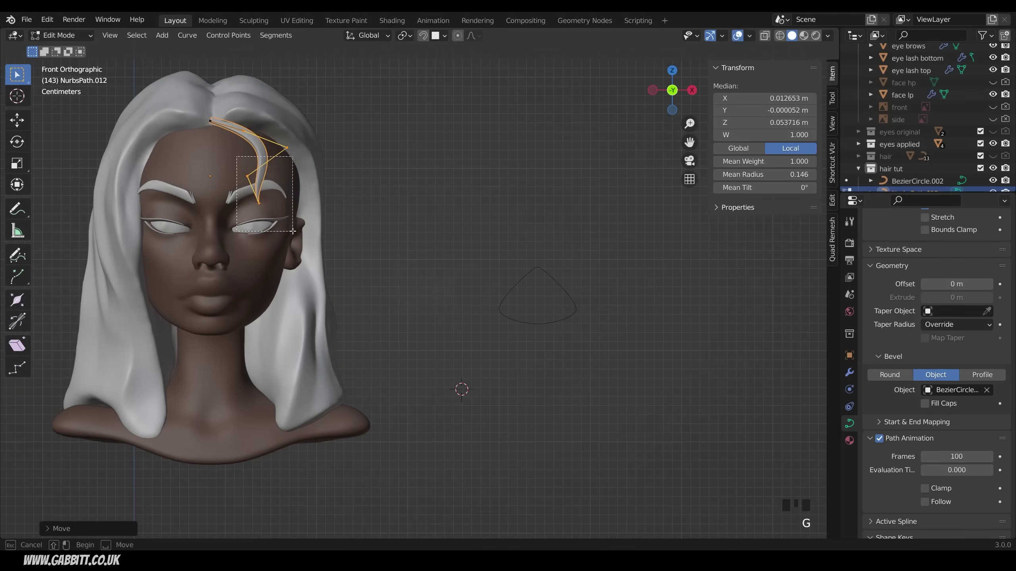
left_click(345, 223)
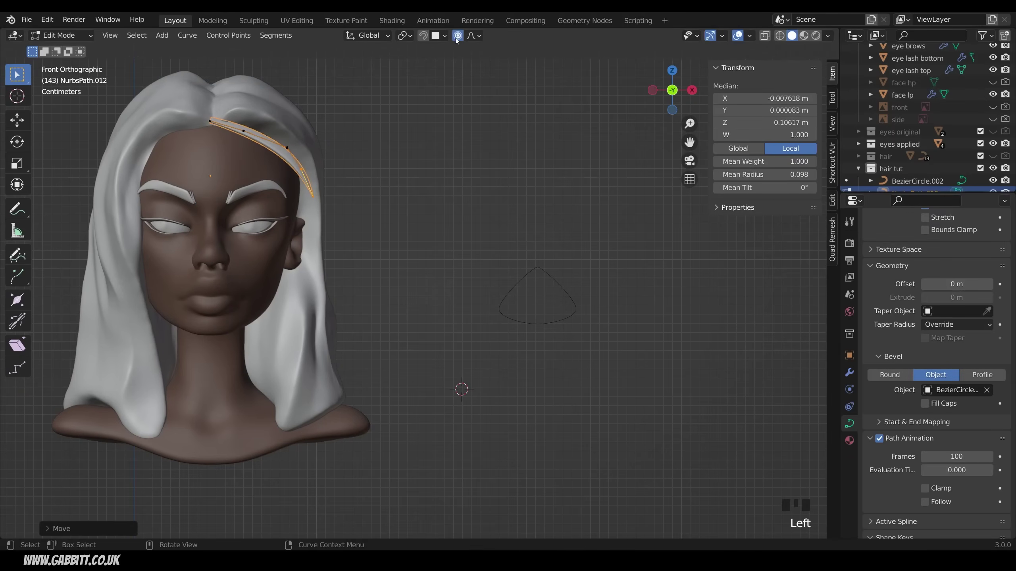
With proportional editing on, reposition the strand's second and middle control points and pull the tip inwards over the forehead.
left_click(293, 143)
key("g")
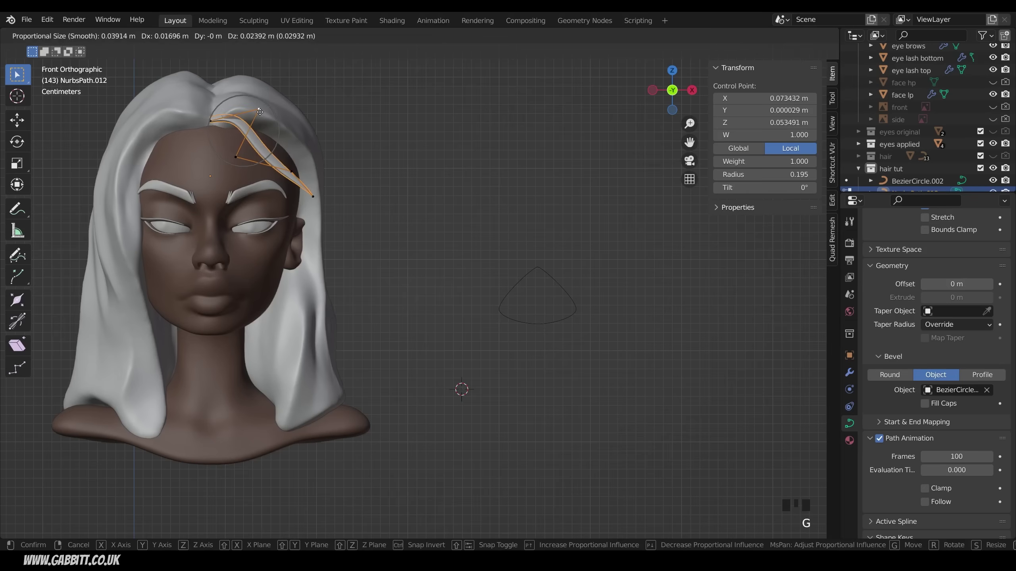
left_click(215, 191)
left_click(313, 196)
key("g")
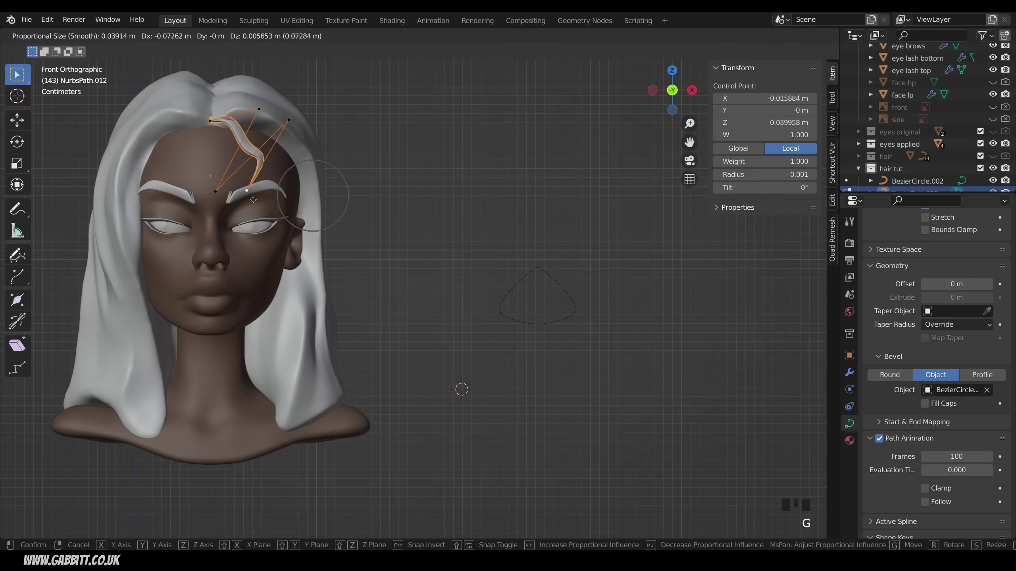
left_click(275, 181)
Lower the control point next to the tip and move the middle one back towards the hairline to soften the bend.
left_click(289, 120)
key("g")
left_click(290, 151)
key("g")
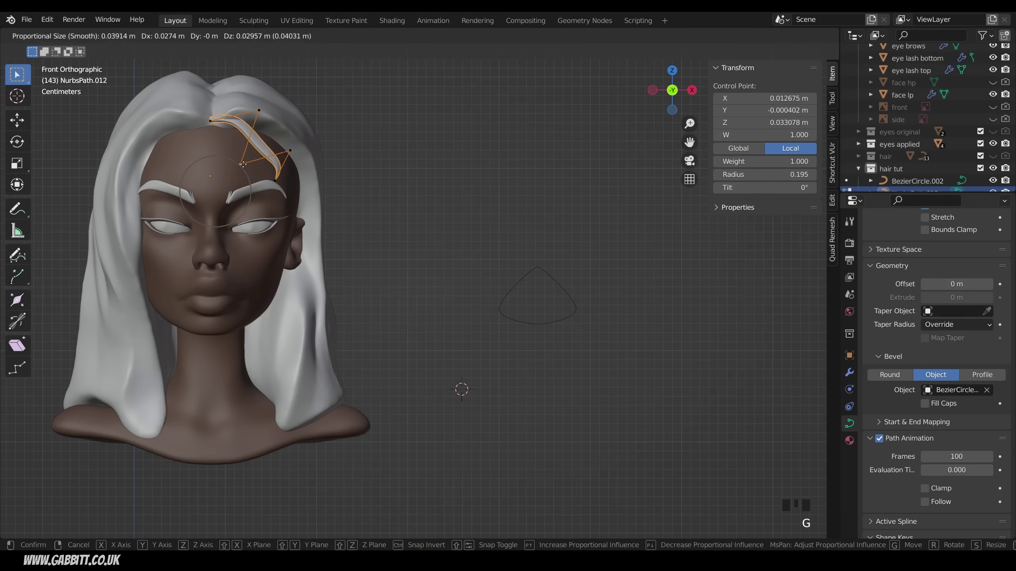
left_click(245, 166)
Shrink the radius of the strand's root control point and move the root slightly outwards and down along the hairline.
key("alt+s")
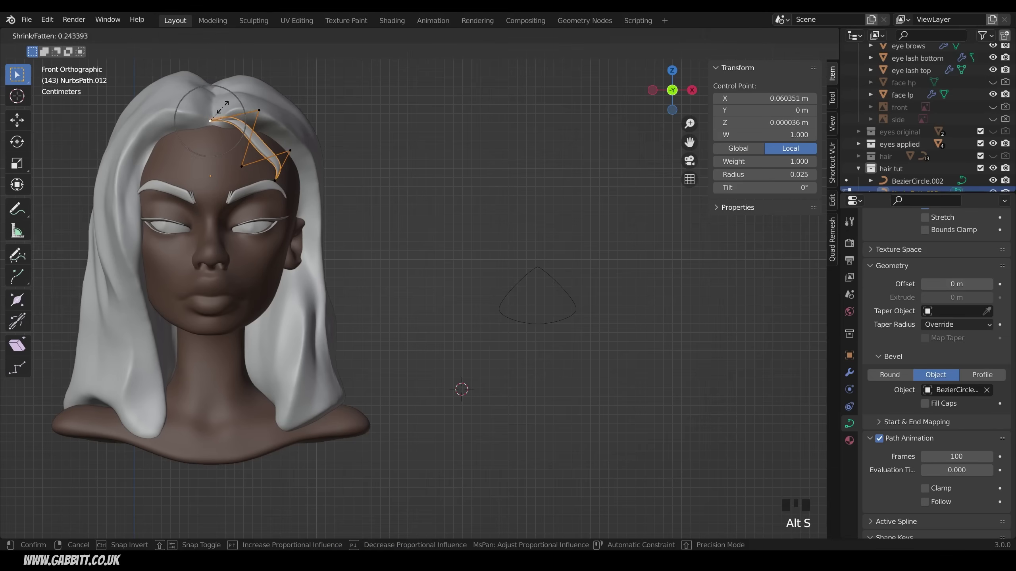
left_click(216, 108)
key("g")
left_click(232, 136)
Move the strand's middle control point up towards the hairline and shift the control point beside the tip slightly outwards.
left_click(241, 166)
key("g")
left_click(259, 149)
left_click(289, 152)
key("g")
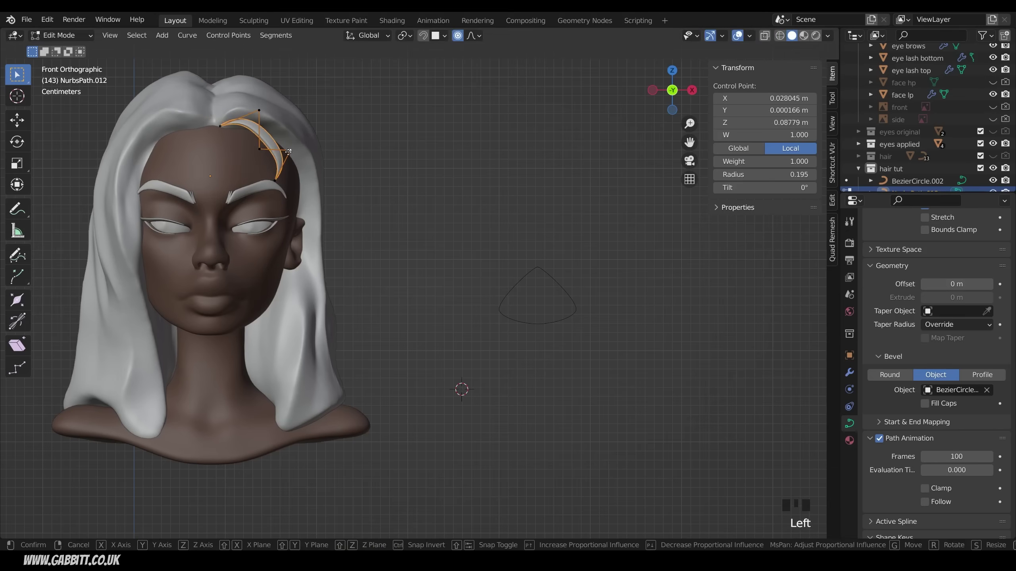
left_click(290, 152)
Pull the strand's tip outwards and upwards, adjusting it with the neighbouring control point so the end flicks away from the forehead.
left_click(275, 181)
key("g")
left_click(310, 180)
left_click(297, 159)
left_click(300, 177)
key("g")
left_click(341, 170)
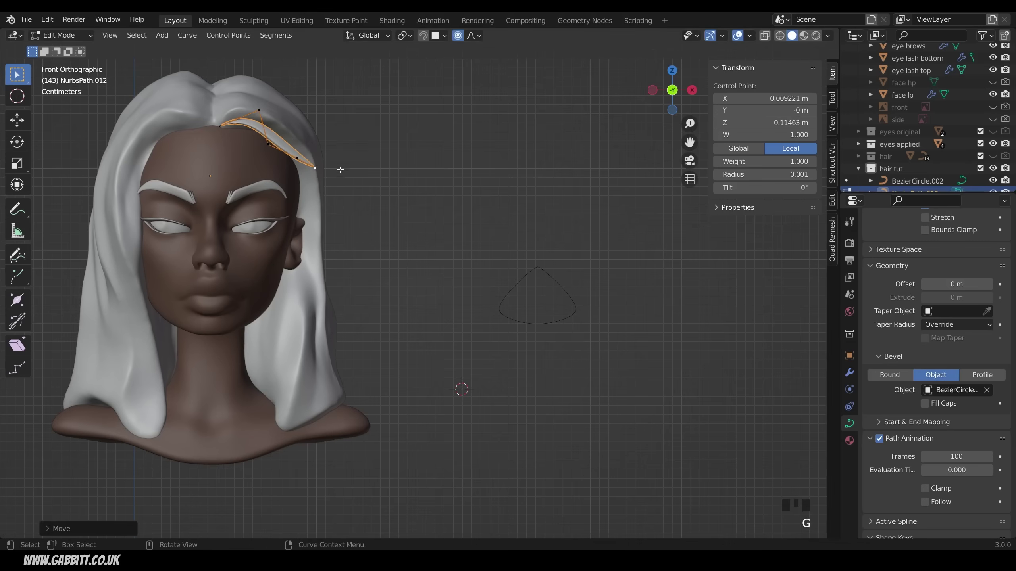
key("g")
left_click(294, 151)
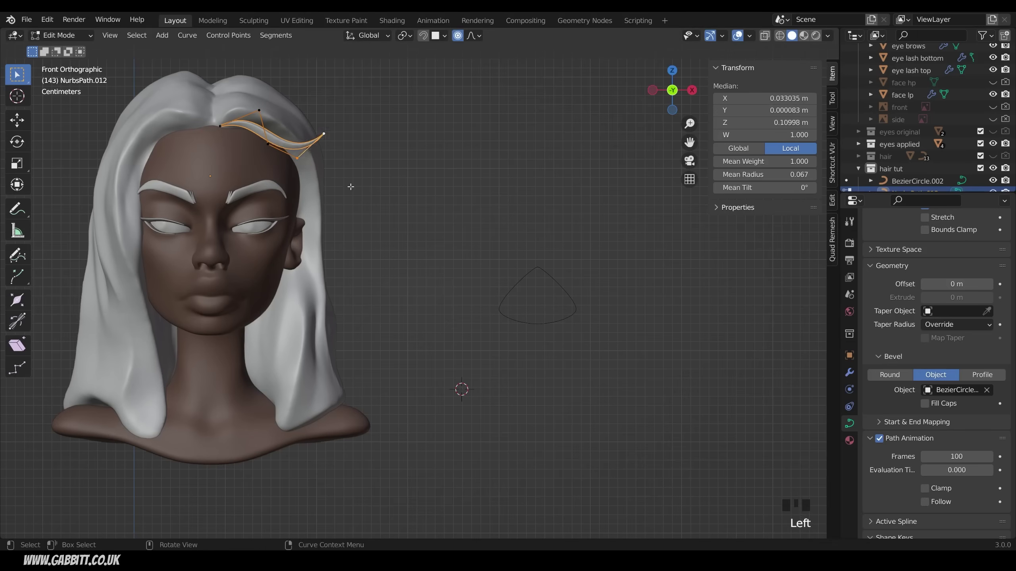
key("g")
left_click(339, 198)
Nudge the second control point, adjust its radius, and shrink the middle control point's radius to 0.158.
left_click(259, 110)
key("g")
left_click(254, 107)
key("alt+s")
left_click(264, 141)
key("alt+s")
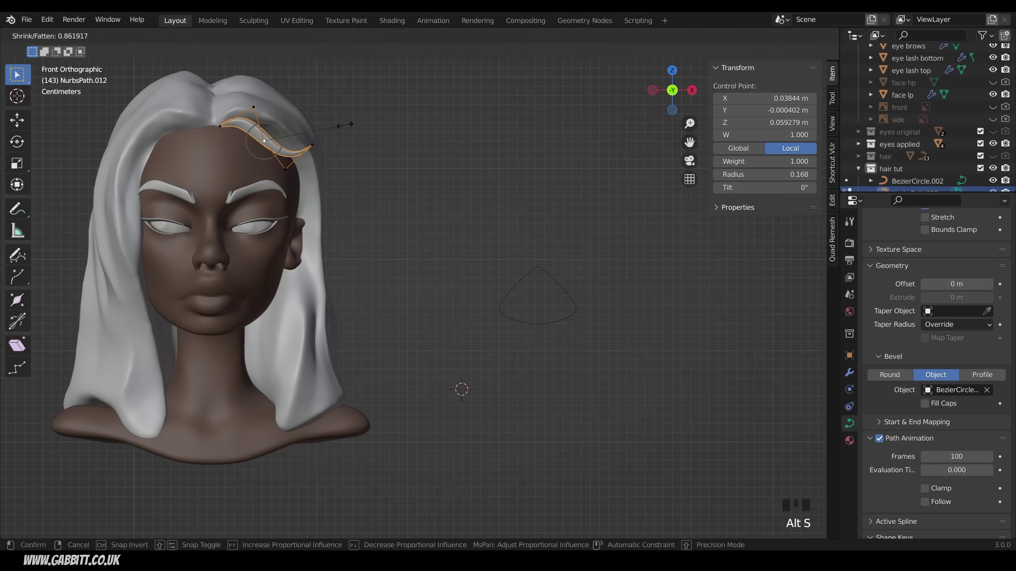
left_click(345, 125)
In the right side view, rotate the strand's control points so the path leans back with the slope of the forehead.
middle_click_drag(345, 125, 338, 198)
key("KP_3")
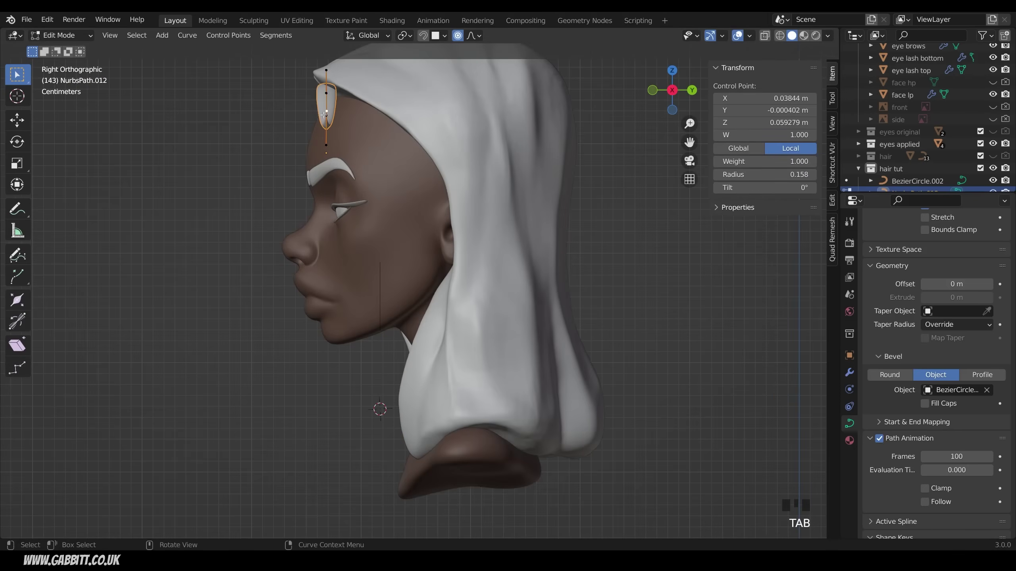
left_click_drag(358, 143, 357, 143)
key("r")
right_click(500, 90)
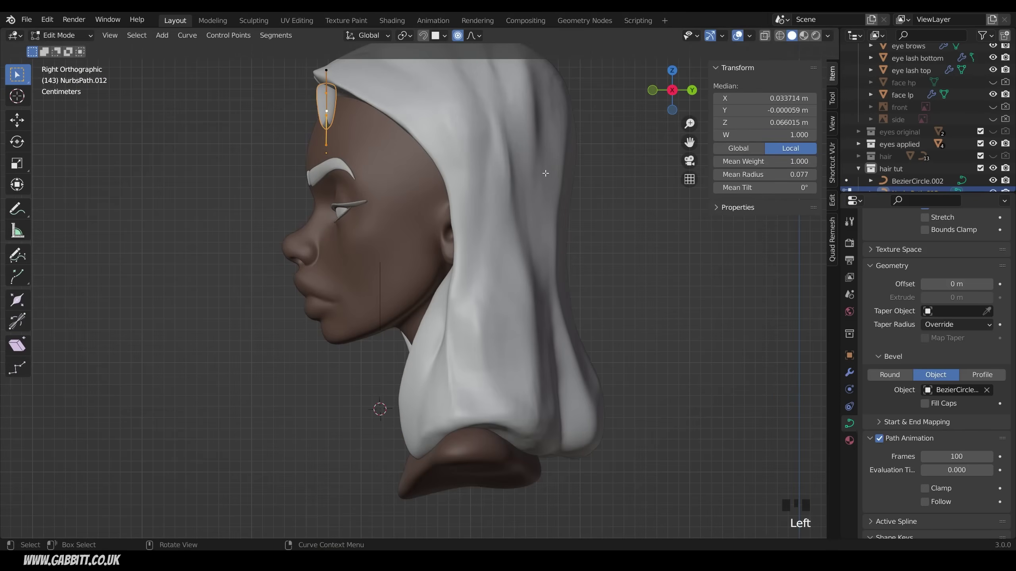
key("r")
left_click(460, 114)
middle_click_drag(461, 113, 348, 270)
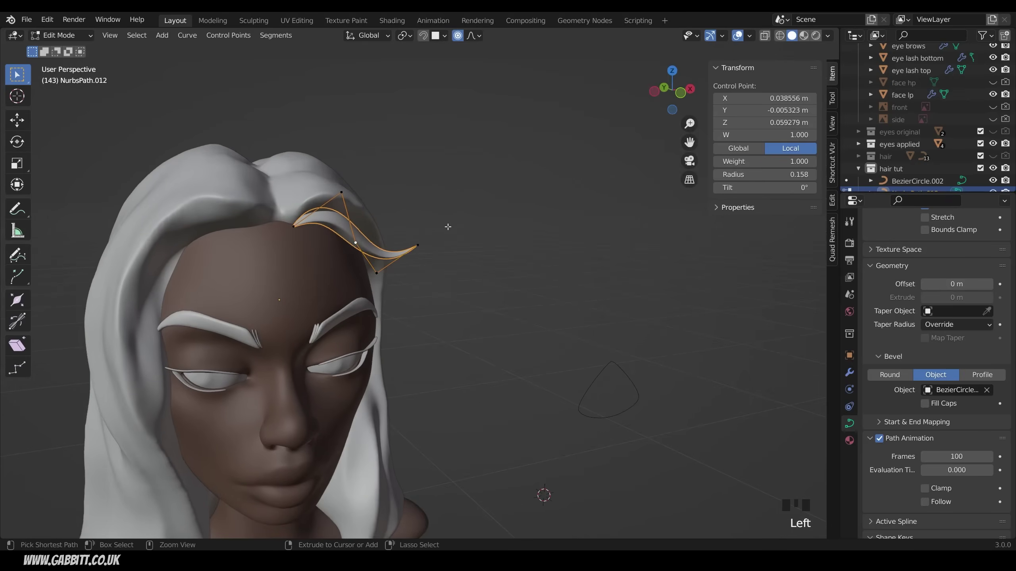
Tilt the strand's middle control point to 235° and the tip control point to about -88°.
key("ctrl+t")
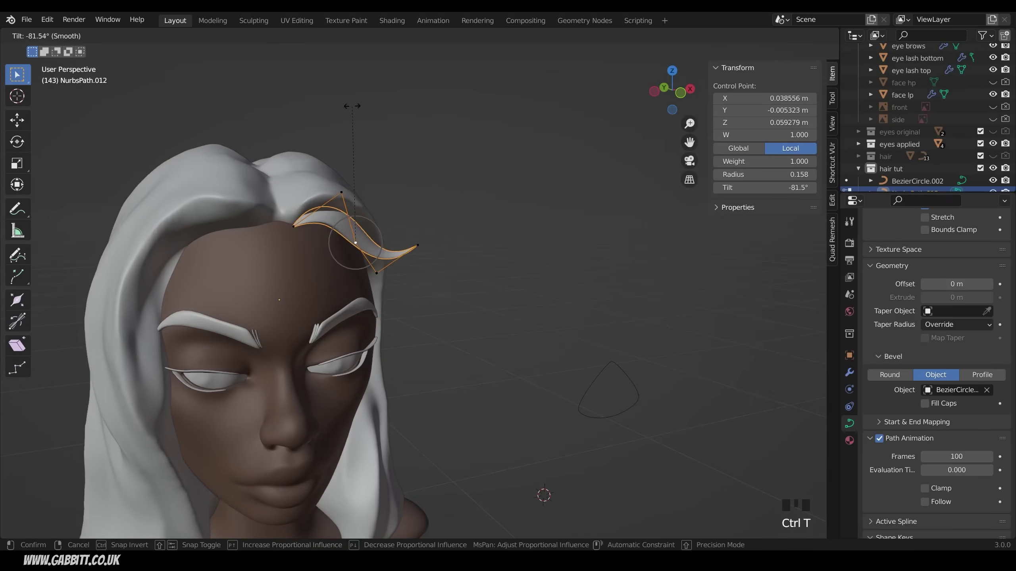
left_click(354, 241)
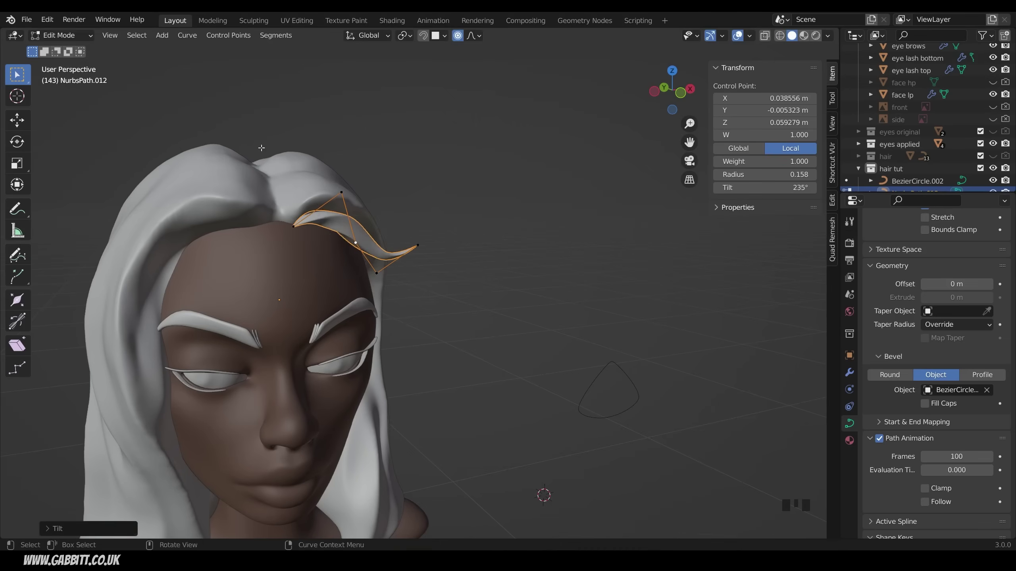
middle_click_drag(354, 241, 344, 255)
key("ctrl+t")
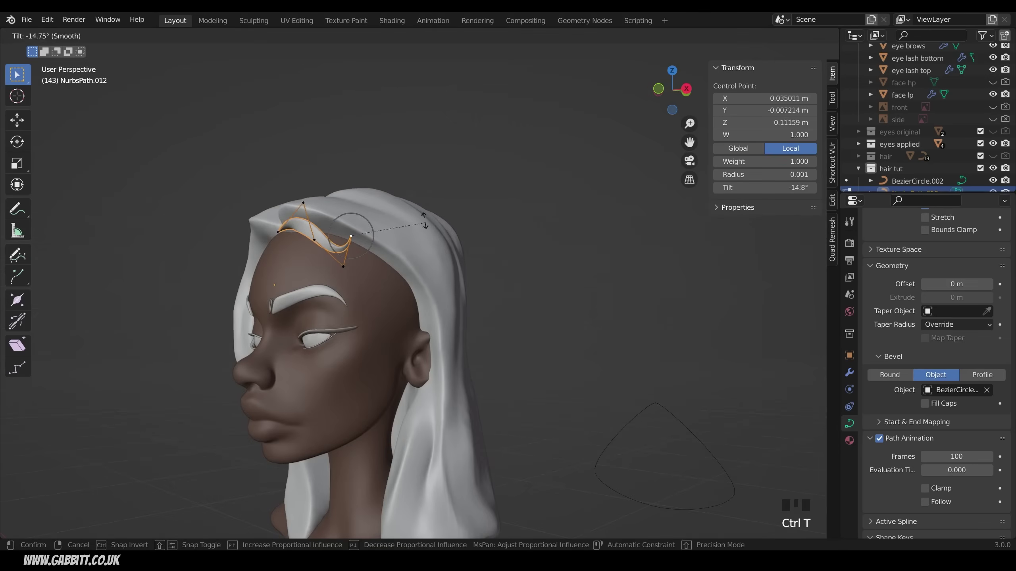
left_click(357, 187)
key("Tab")
middle_click_drag(280, 248, 340, 258)
key("Tab")
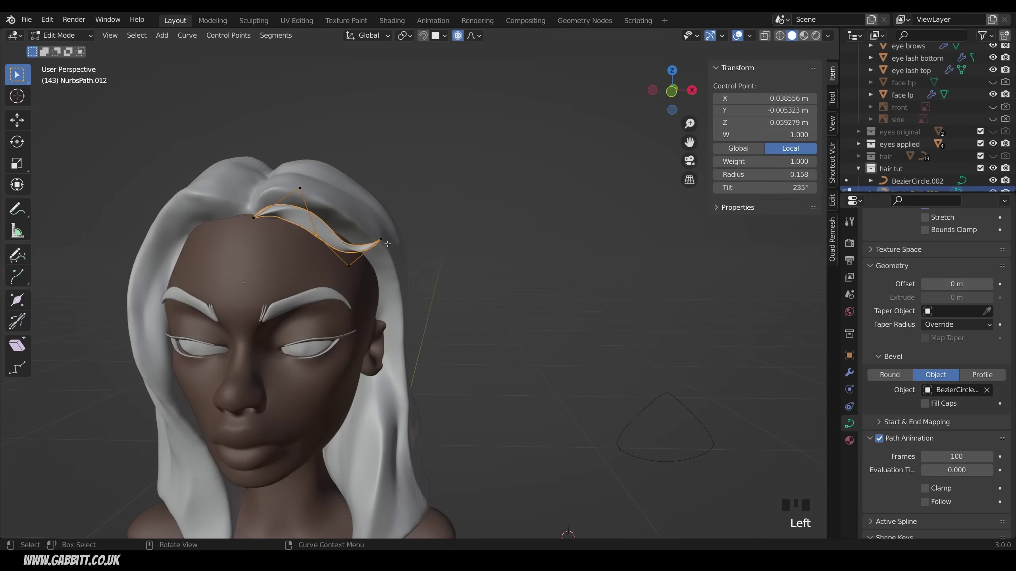
Tilt the control point beside the tip to about -87° and adjust the strand's twist around its middle.
key("ctrl+t")
left_click(320, 233)
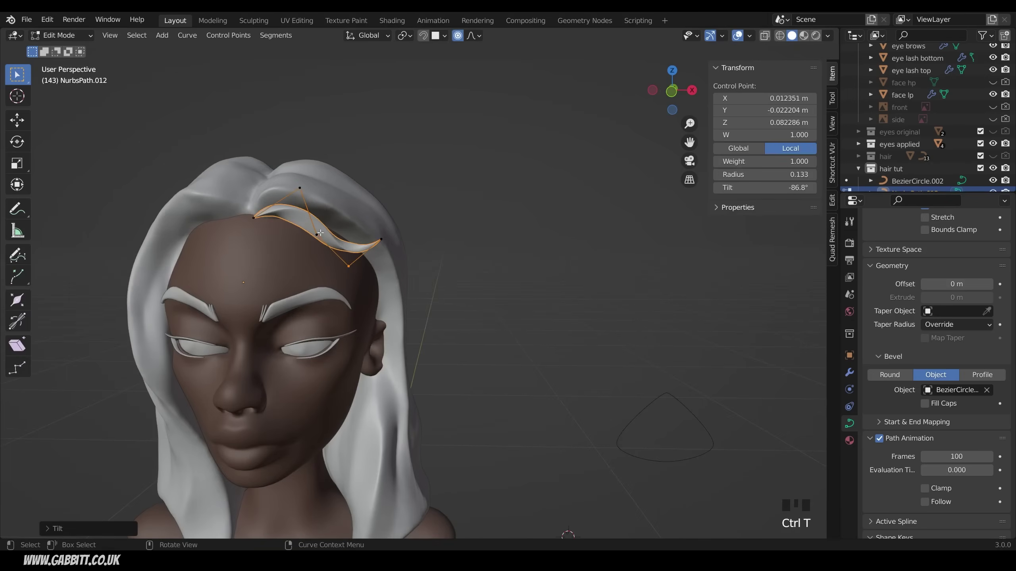
key("ctrl+t")
left_click(446, 243)
key("Tab")
middle_click_drag(446, 244, 470, 275)
key("Tab")
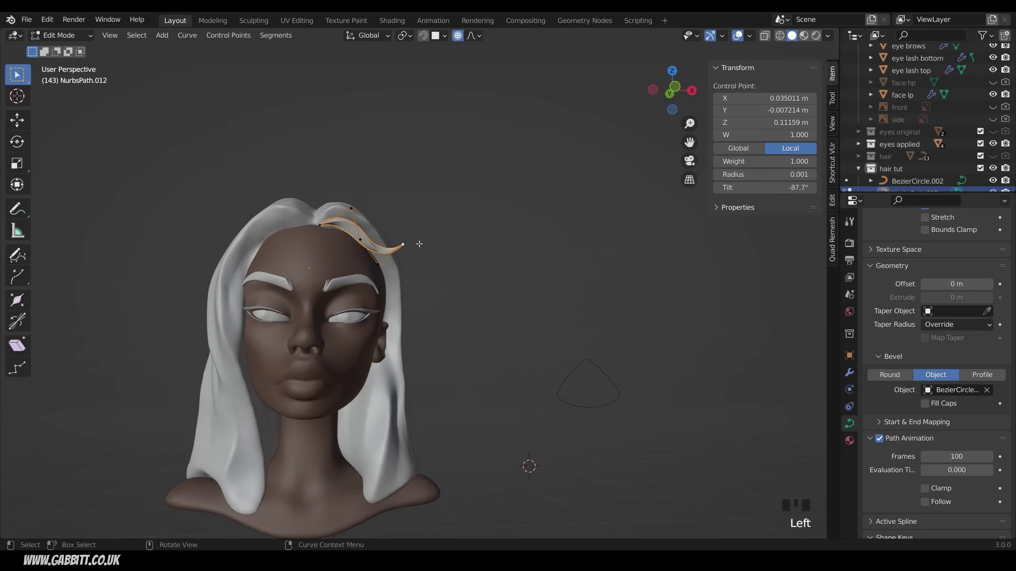
Extend the strand with an extra control point beyond the tip and position it so the end curls upwards.
left_click(434, 229)
middle_click_drag(432, 291, 428, 268)
key("g")
left_click(411, 240)
key("Tab")
scroll(428, 268, "up", 5)
key("Tab")
Increase the radius of the control point just before the new tip to 0.005.
left_click(391, 242)
key("alt+s")
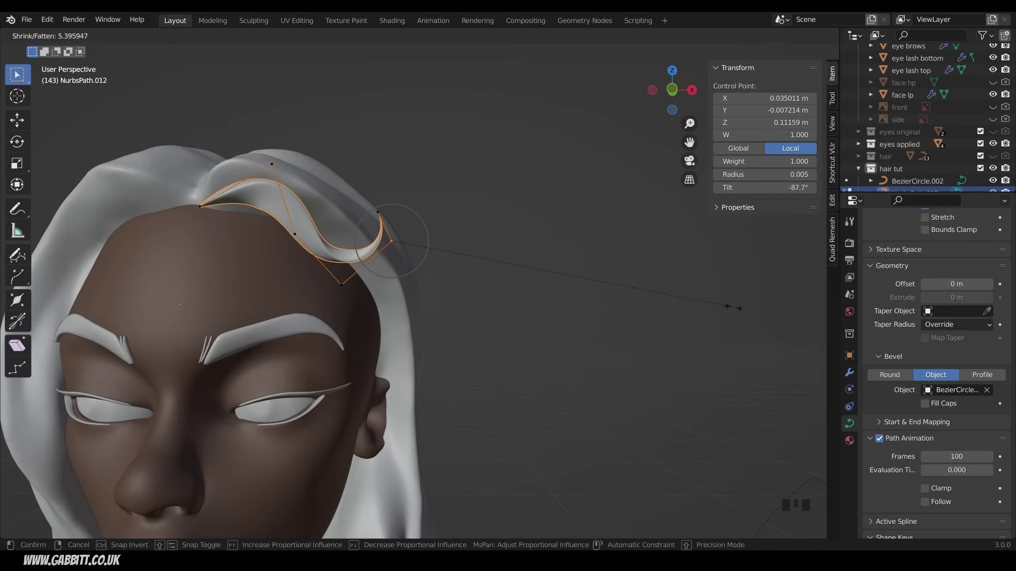
left_click(733, 307)
middle_click_drag(733, 307, 748, 176)
middle_click_drag(475, 279, 448, 276)
Reposition the root control point at the hairline and tilt the strand's control points to refine its twist.
left_click(380, 269)
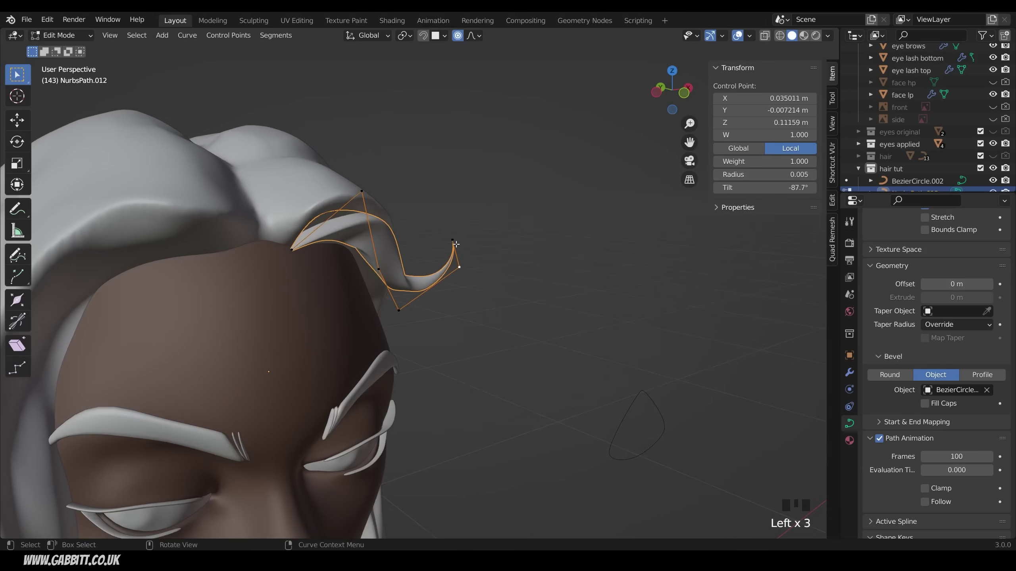
middle_click_drag(580, 252, 516, 270)
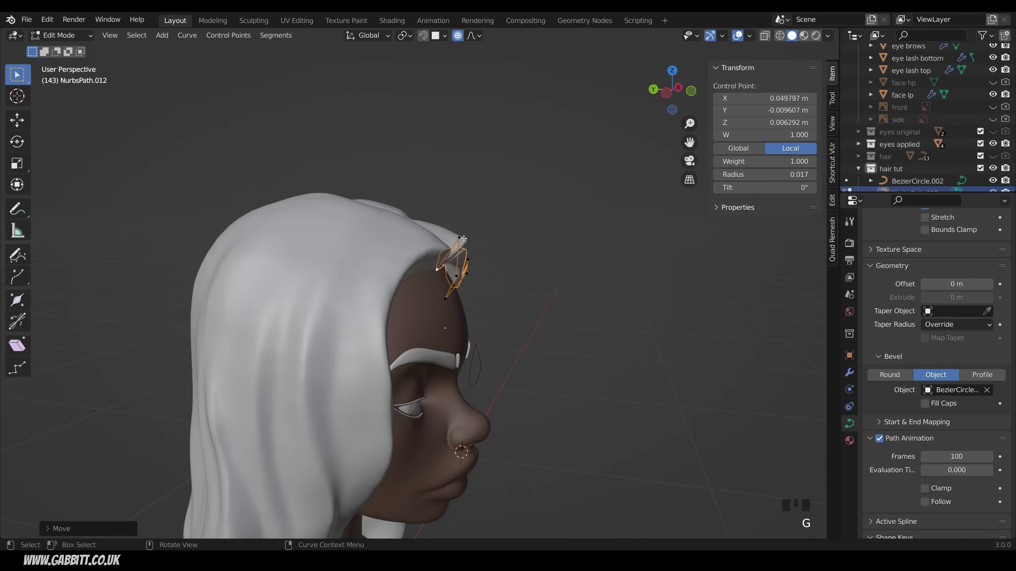
middle_click_drag(540, 272, 458, 280)
key("ctrl+t")
left_click(360, 273)
key("ctrl+t")
left_click(412, 277)
key("Tab")
Duplicate the finished strand, rotate the copy to hang downwards and place it beside the eyebrow on the opposite side.
scroll(410, 281, "down", 2)
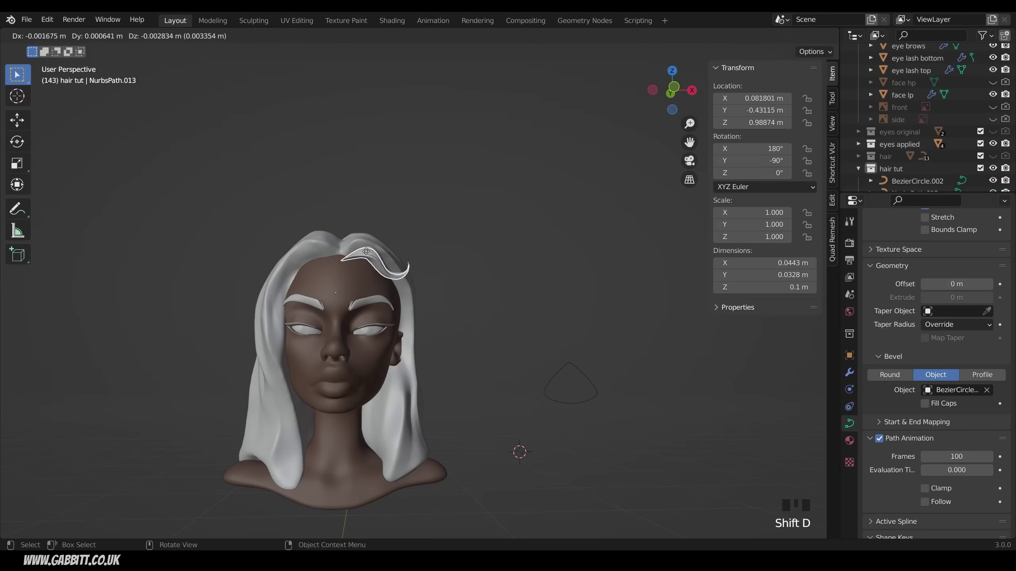
key("g")
left_click(295, 319)
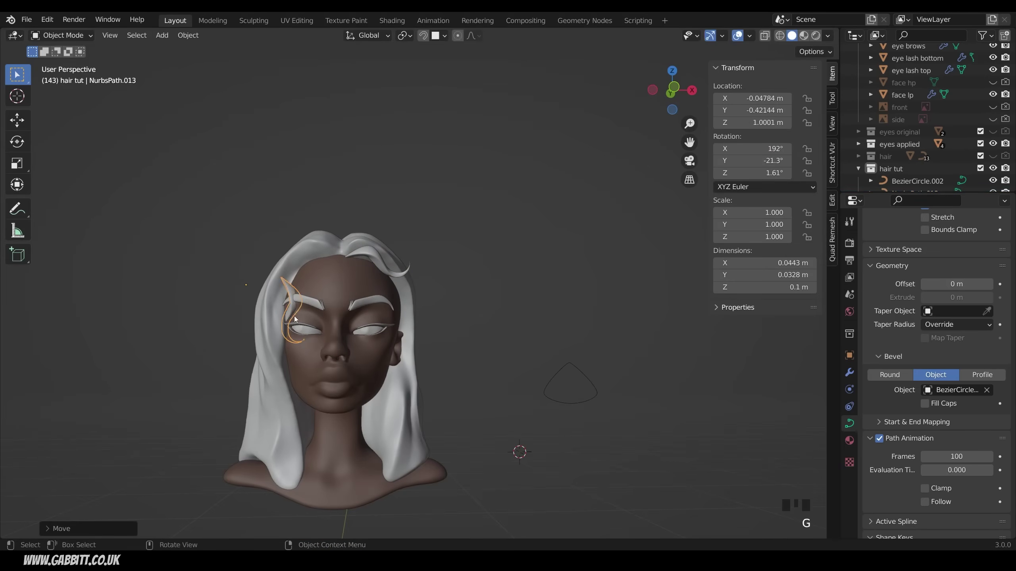
Set the duplicate strand's origin to its geometry.
right_click(293, 316)
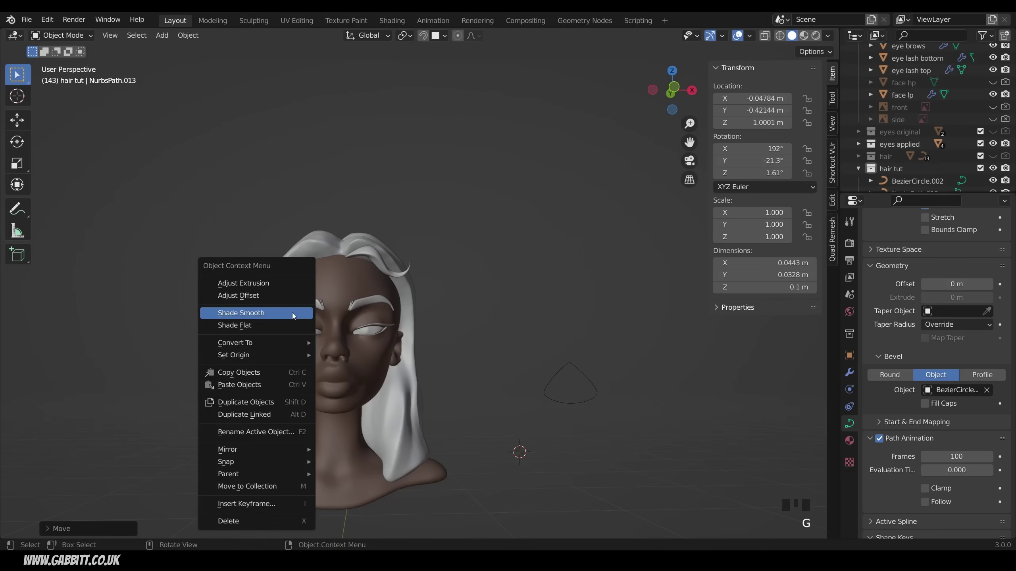
mouse_move(279, 358)
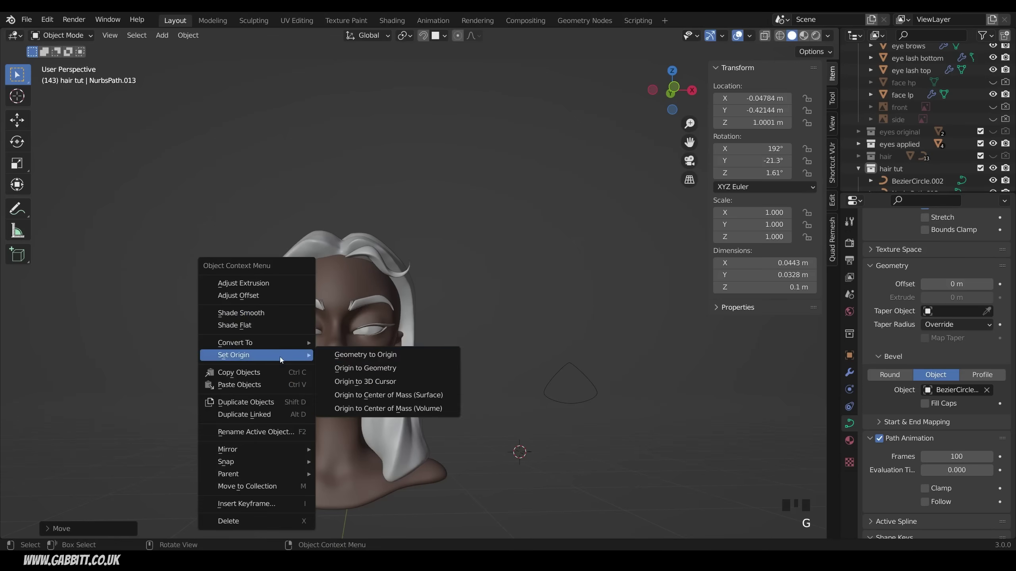
left_click(354, 368)
scroll(302, 320, "up", 3)
middle_click_drag(302, 320, 307, 324, "shift")
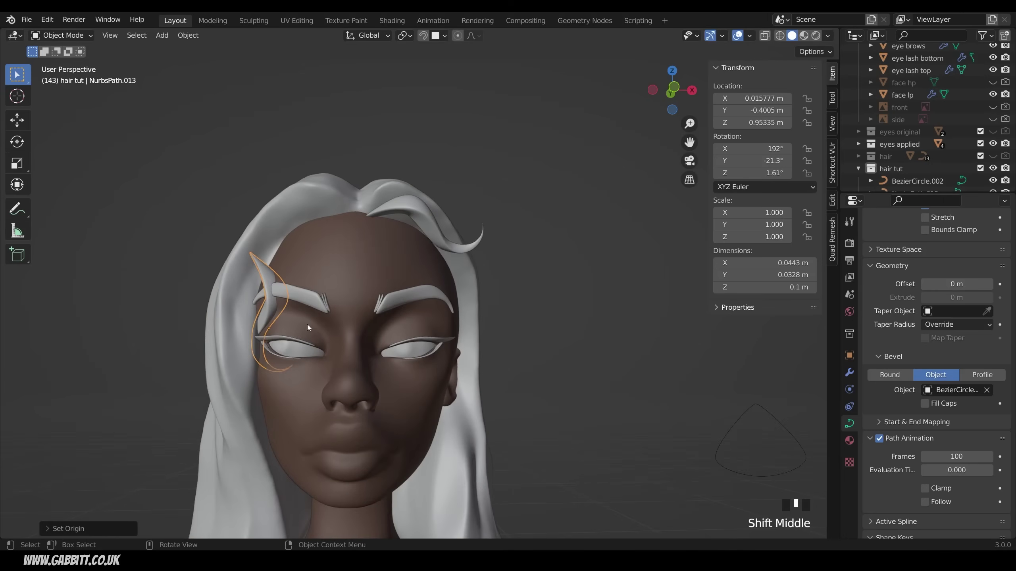
Edit the duplicate strand and reposition its control points against the side of the face.
key("r")
left_click(378, 334)
key("Tab")
middle_click_drag(378, 334, 240, 304)
key("g")
left_click(256, 281)
key("g")
left_click(352, 376)
Widen the duplicate strand's root by increasing its control point radius to 0.165.
middle_click_drag(352, 376, 467, 374)
left_click(272, 258)
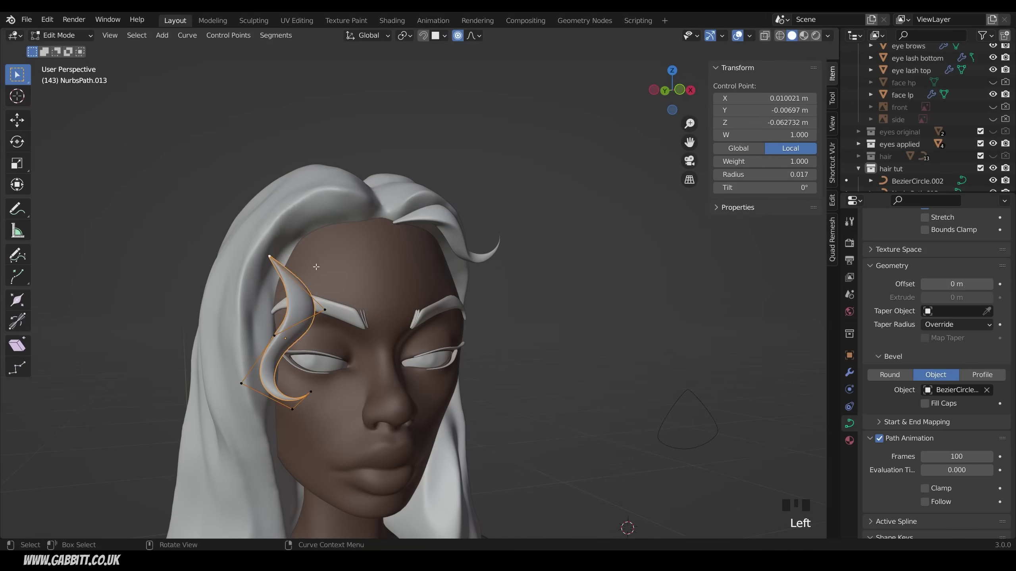
key("alt+s")
left_click(304, 304)
Rotate the duplicate strand's control points and move the upper ones back against the hairline at the temple.
middle_click_drag(304, 304, 341, 336)
key("r")
right_click(397, 317)
left_click(424, 305)
key("g")
left_click(377, 264)
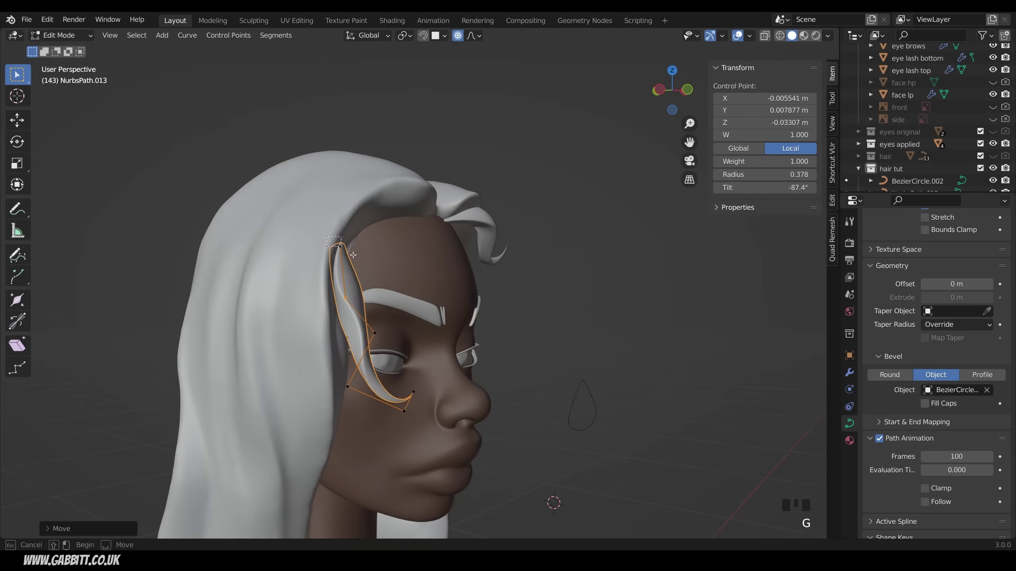
left_click(340, 246)
key("r")
key("r")
key("g")
left_click(360, 280)
Move the strand's lower control points down and back to lengthen it along the cheek.
middle_click_drag(360, 280, 285, 306)
left_click_drag(285, 306, 328, 396)
key("g")
left_click(316, 436)
middle_click_drag(315, 436, 407, 436)
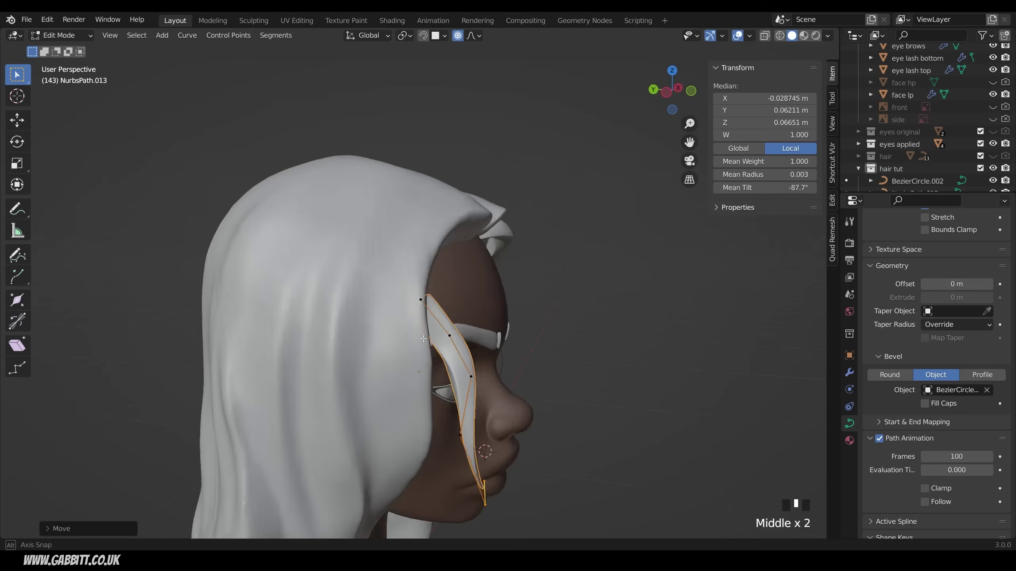
left_click_drag(416, 300, 512, 512)
key("g")
left_click(492, 496)
Move the strand's second control point and lower section so the path follows the edge of the hair.
middle_click_drag(492, 496, 556, 508)
left_click(340, 316)
middle_click_drag(452, 497, 517, 496)
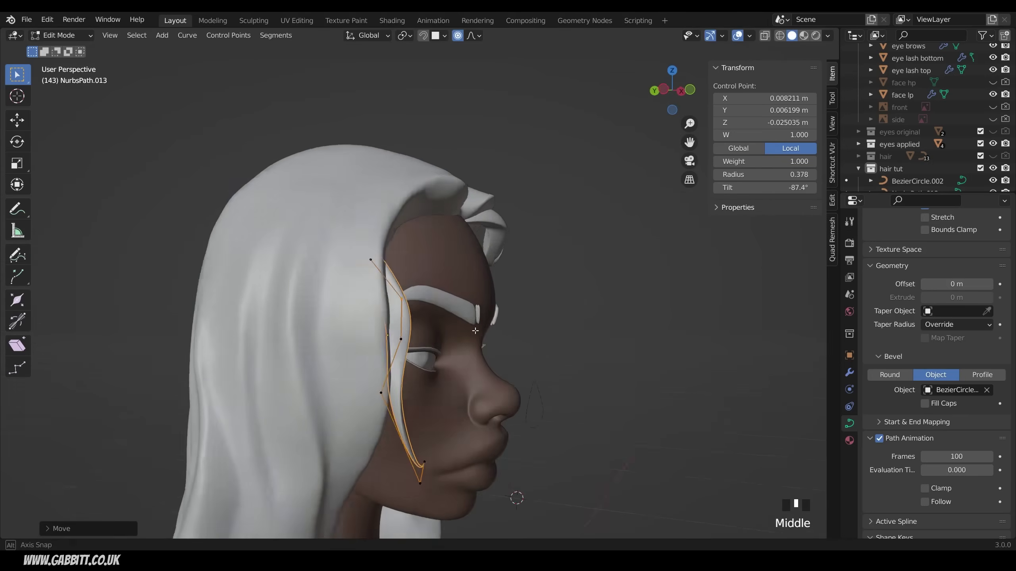
left_click_drag(368, 352, 460, 492)
middle_click_drag(460, 492, 172, 356)
left_click(315, 390)
key("g")
middle_click_drag(340, 356, 567, 340)
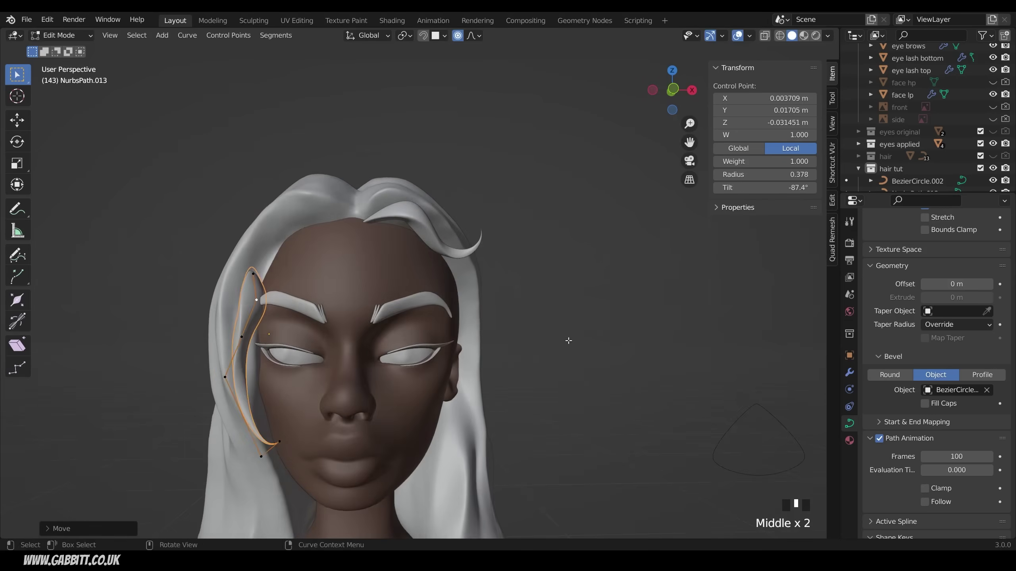
key("Tab")
Move the temple strand's root control point up and inwards along the hairline and adjust its tilt.
scroll(567, 340, "down", 3)
scroll(478, 383, "up", 4)
middle_click_drag(312, 296, 362, 264)
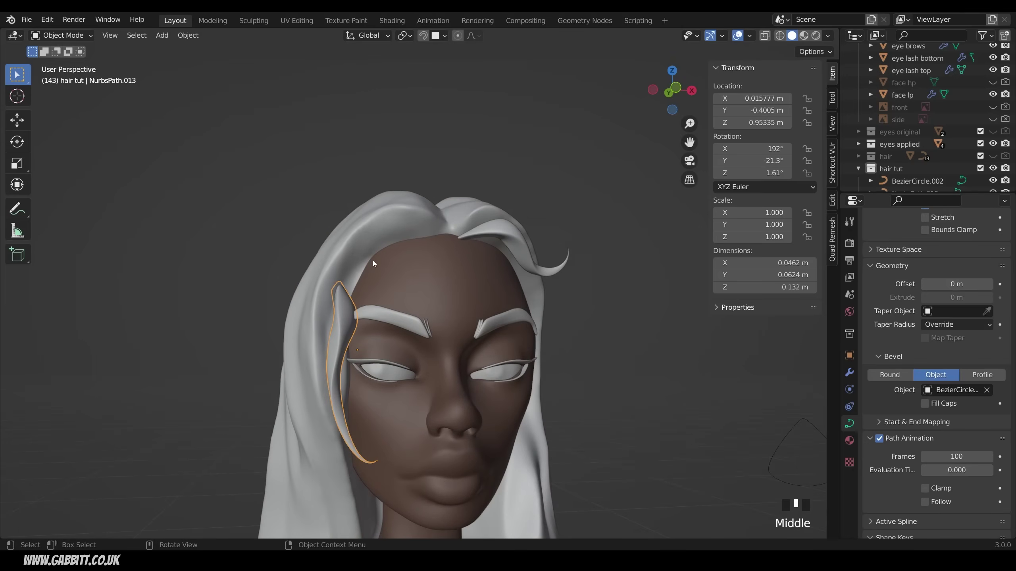
middle_click_drag(373, 259, 337, 297)
key("Tab")
key("g")
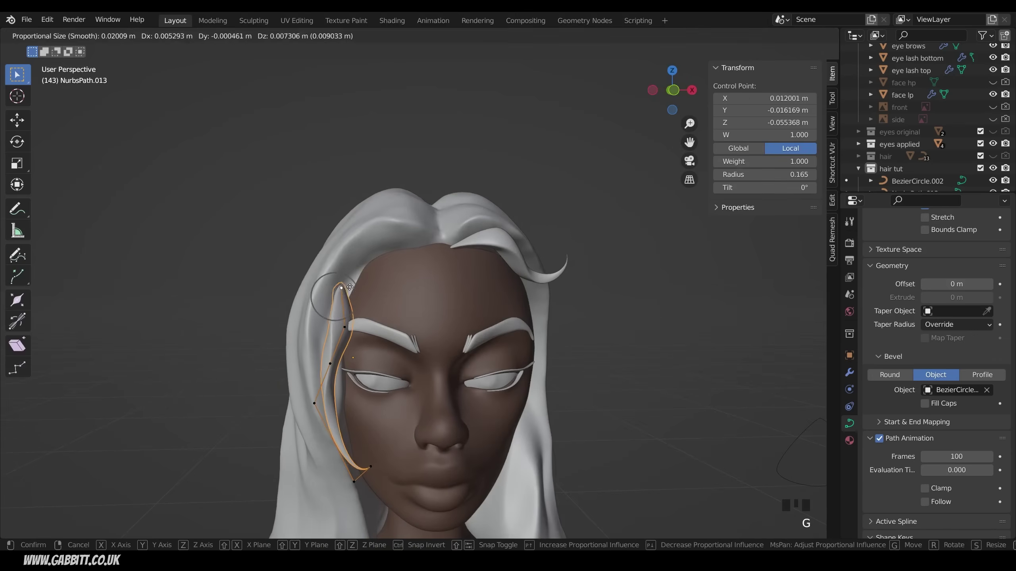
left_click(368, 271)
key("ctrl+t")
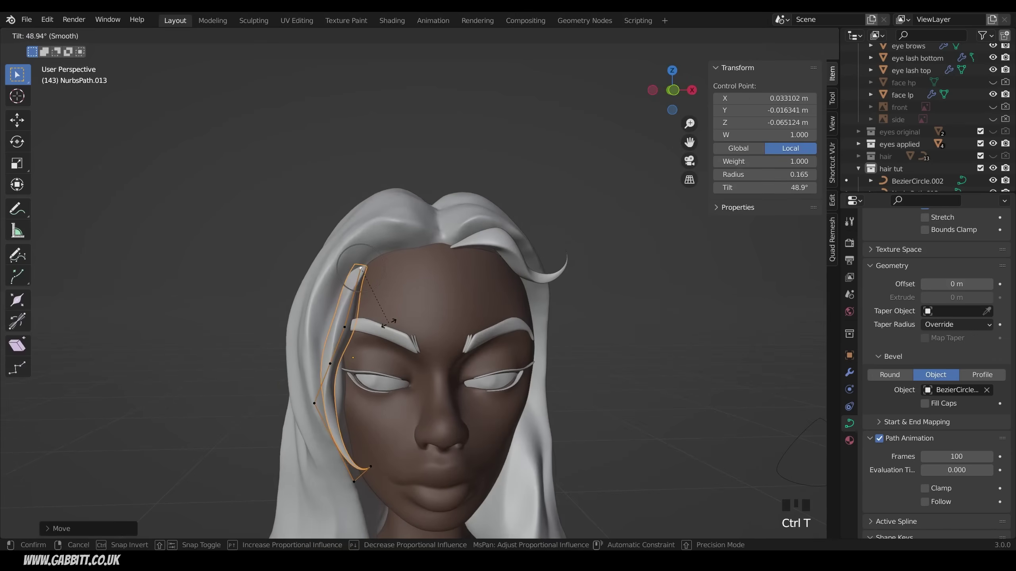
left_click(394, 301)
Try to tilt the temple strand's second control point.
left_click(344, 327)
key("ctrl+t")
left_click(307, 332)
key("ctrl+z")
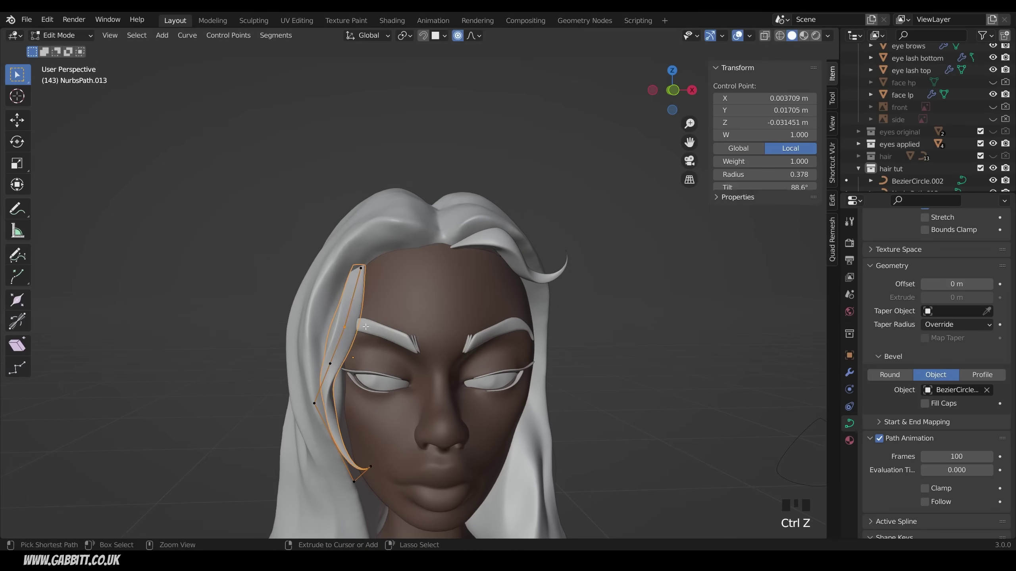
Move the temple strand's second control point closer to the hairline and tilt the strand around its middle.
key("g")
left_click(338, 359)
key("ctrl+t")
left_click(332, 374)
Tilt the control point beside the strand's tip to -133° and the second control point to about -73°.
left_click(354, 482)
key("ctrl+t")
left_click(344, 484)
key("Tab")
key("Tab")
scroll(371, 332, "down", 2)
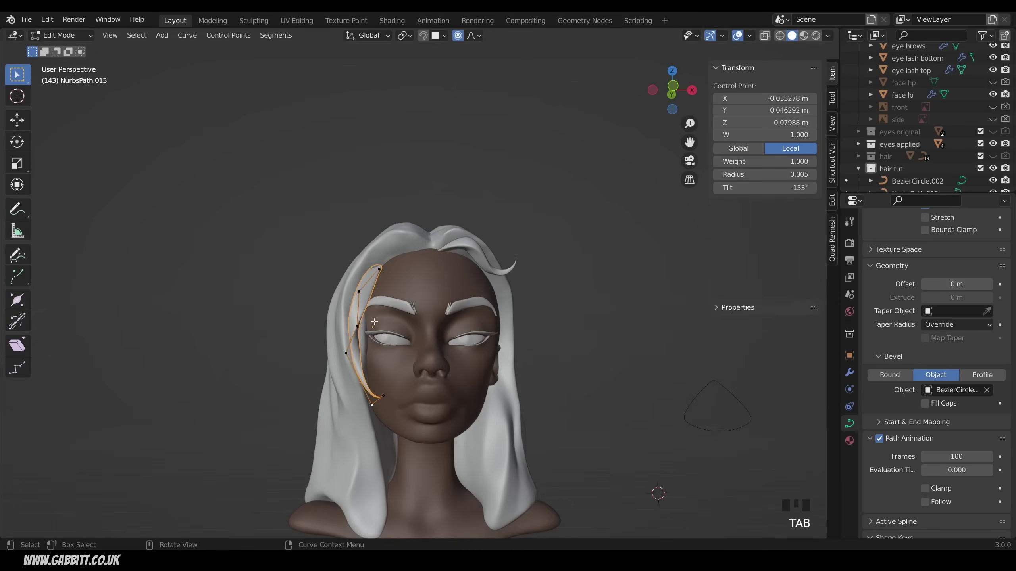
middle_click_drag(372, 332, 368, 303)
left_click(364, 302)
key("ctrl+t")
left_click(272, 240)
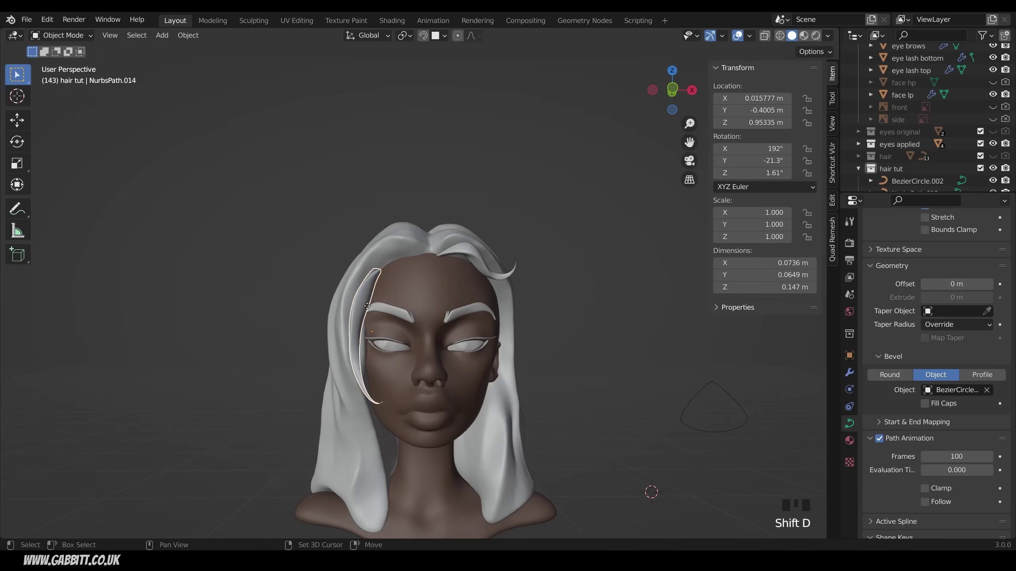
Scale down the lower control points of the copied temple strand and move them up towards the eyebrow.
key("Tab")
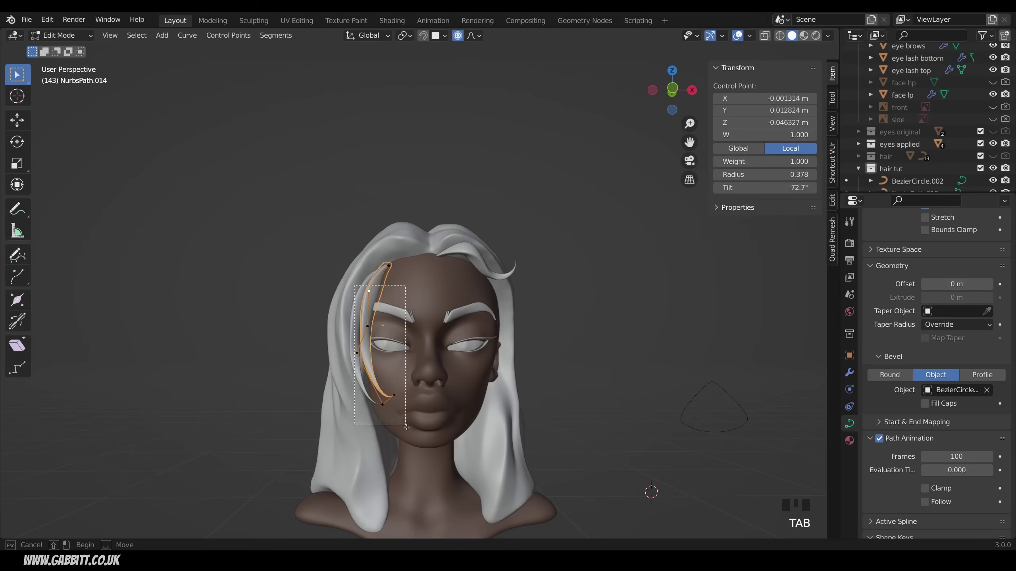
key("s")
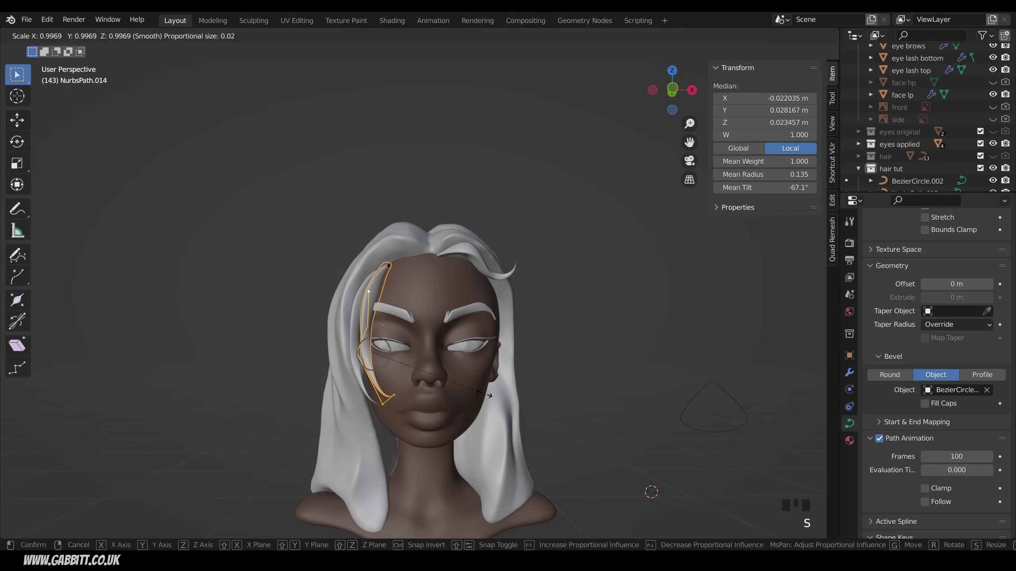
left_click(448, 378)
key("g")
left_click(461, 349)
Rotate the copied strand's lower control points and reposition them in front of the brow.
key("r")
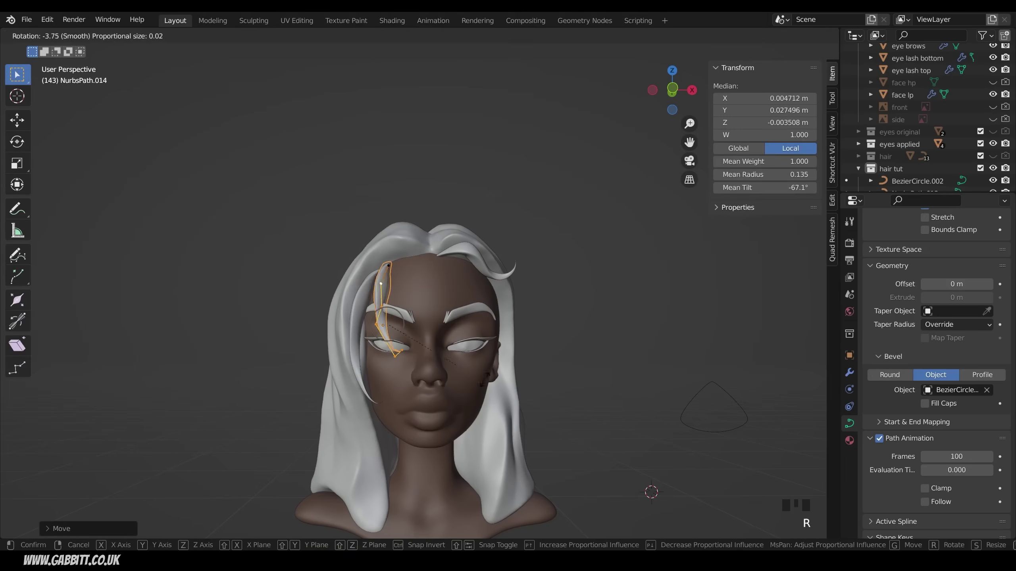
left_click(493, 350)
key("g")
left_click(490, 346)
key("g")
middle_click_drag(490, 346, 416, 352)
left_click(386, 332)
Move a lower control point of the short strand so that it curves across the eyebrow.
left_click(359, 282)
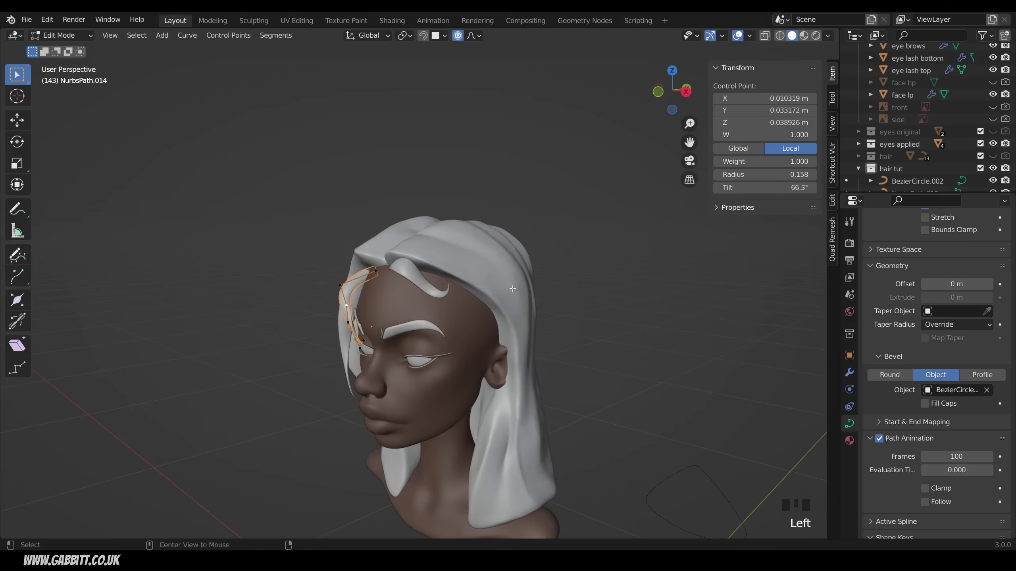
middle_click_drag(372, 280, 527, 244)
middle_click_drag(528, 244, 552, 246)
left_click(393, 284)
scroll(393, 283, "up", 3)
key("g")
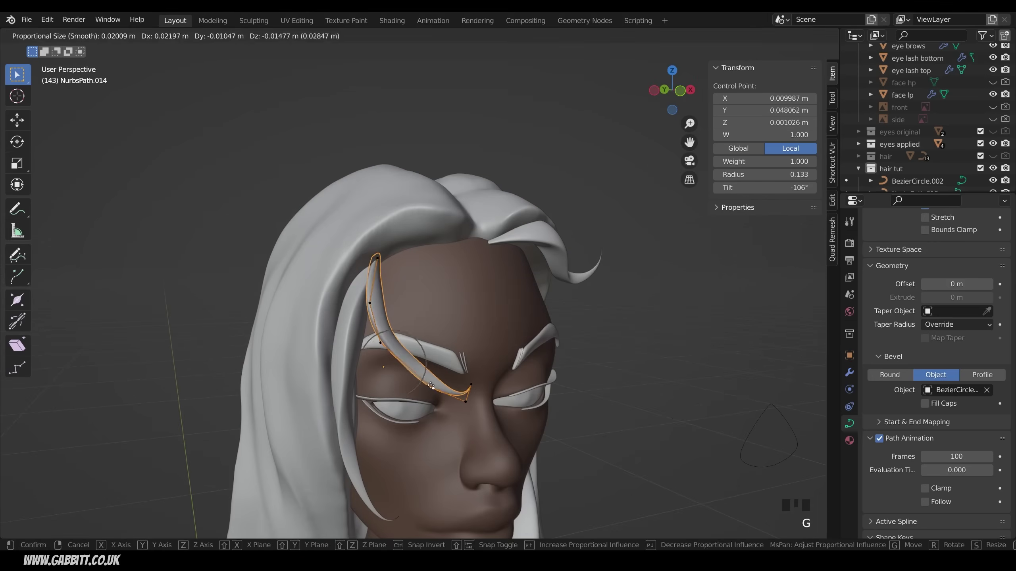
left_click(440, 380)
Move the short strand's root control point into the hairline and reposition it from the side.
middle_click_drag(440, 380, 356, 304)
left_click(349, 260)
key("g")
left_click(326, 254)
middle_click_drag(332, 256, 256, 292)
key("g")
left_click(373, 287)
Move the short strand's tip control points together up and inwards to form a curl above the eyebrow.
left_click_drag(298, 288, 348, 341)
key("g")
left_click(340, 320)
middle_click_drag(359, 328, 524, 367)
scroll(524, 367, "down", 3)
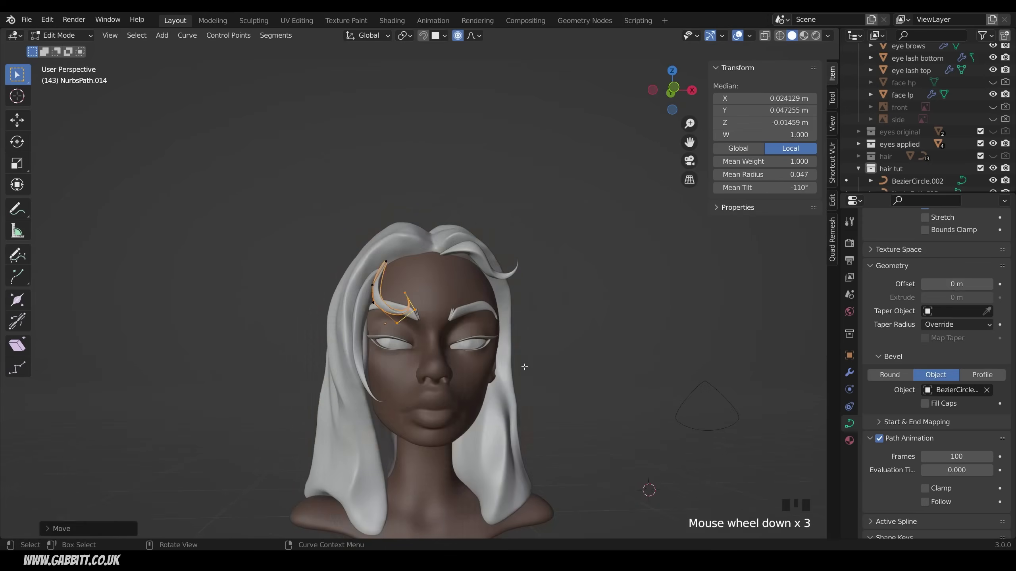
Adjust a tip control point of the forehead curl to tighten its curve and finish editing the strand.
key("Tab")
scroll(361, 283, "up", 2)
key("Tab")
middle_click_drag(360, 283, 373, 285)
left_click(405, 306)
key("g")
key("Tab")
scroll(627, 410, "down", 4)
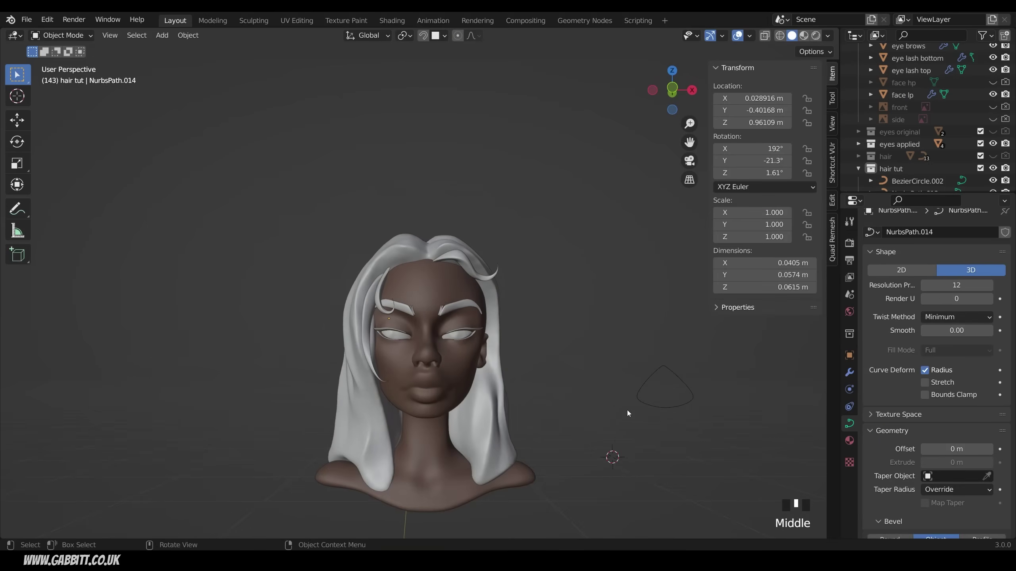
Duplicate the curved hairline strand beside the parting and rotate the copy 180° around the global Z axis.
key("r")
key("z")
key("1")
key("8")
key("0")
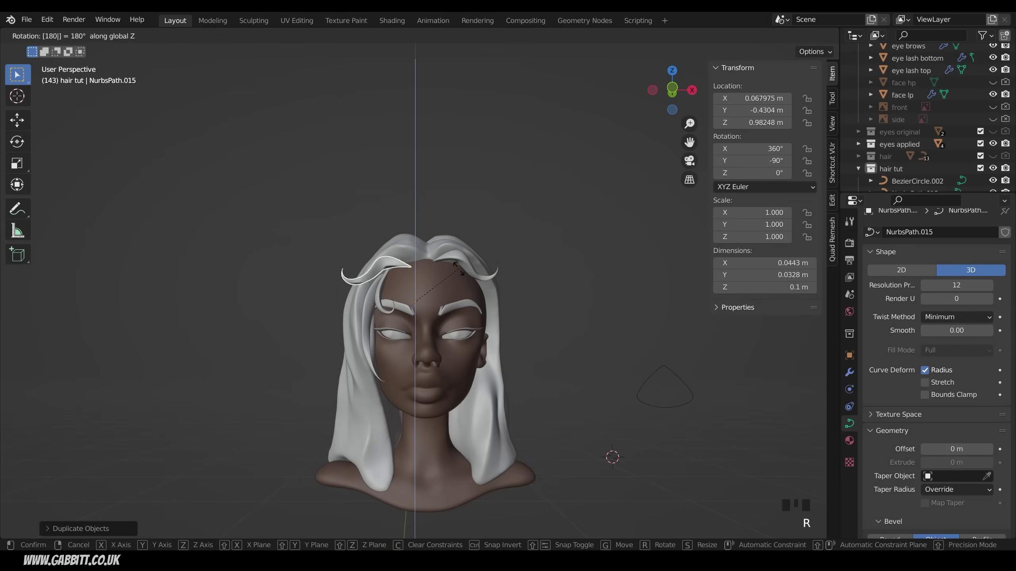
key("Return")
Move the rotated hairline strand against the other side of the parting and adjust its size.
key("g")
left_click(413, 237)
scroll(413, 236, "up", 4)
key("s")
key("s")
left_click(432, 290)
Reposition the mirrored hairline strand's control points so that it follows the hairline from the parting to the temple.
middle_click_drag(413, 236, 395, 291)
left_click(366, 259)
left_click(345, 303)
key("ctrl+x")
left_click(394, 267)
key("g")
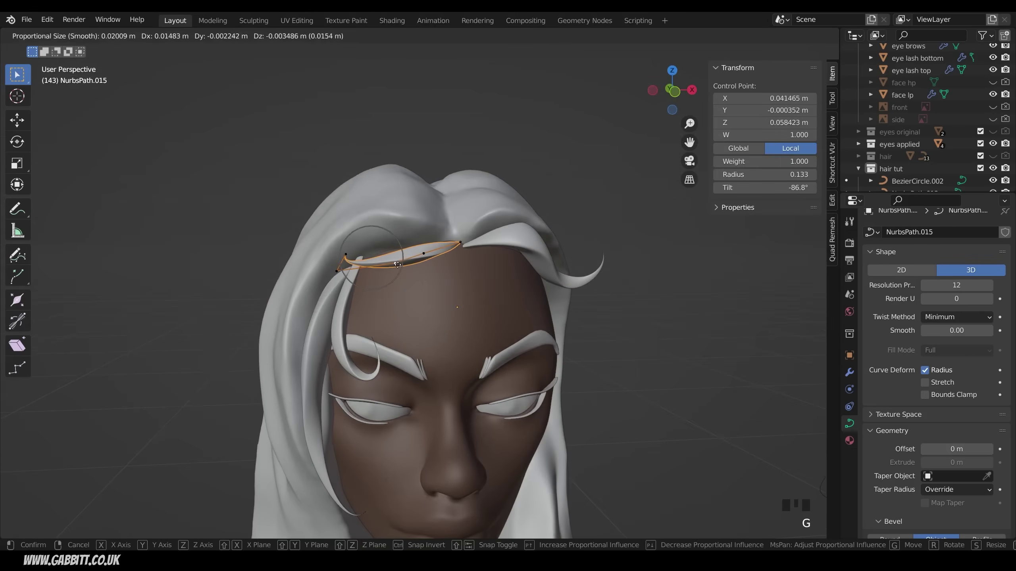
left_click(397, 265)
key("g")
left_click(374, 238)
Increase the radius of the mirrored hairline strand's middle control points to fatten it.
key("Tab")
key("Tab")
left_click(344, 214)
key("alt+s")
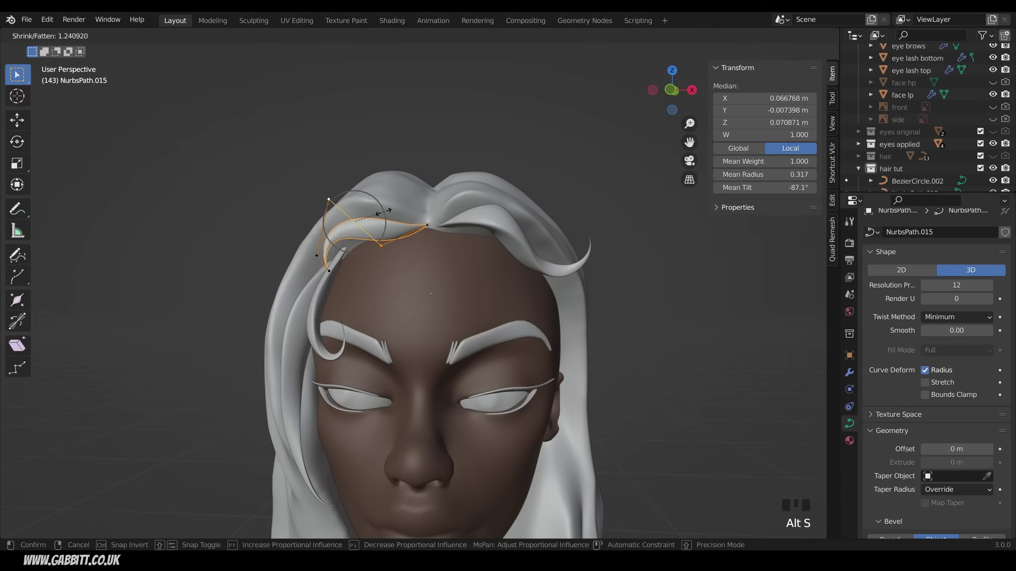
left_click(327, 200)
key("Tab")
middle_click_drag(327, 200, 565, 374)
left_click(556, 260)
key("Tab")
key("Tab")
left_click(308, 242)
key("Tab")
scroll(449, 352, "down", 4)
Duplicate the long temple strand and place the copy at the lower outer edge of the opposite hair side.
key("Tab")
left_click(373, 309)
key("shift+d")
left_click(508, 352)
key("g")
middle_click_drag(508, 352, 560, 372)
left_click(524, 368)
key("g")
left_click(541, 417)
left_click(645, 394)
Duplicate the long strand again, rotate the copy and place it on the other outer side of the hair.
middle_click_drag(623, 418, 586, 402)
left_click(332, 304)
key("shift+d")
key("g")
key("r")
middle_click_drag(444, 352, 363, 329)
key("g")
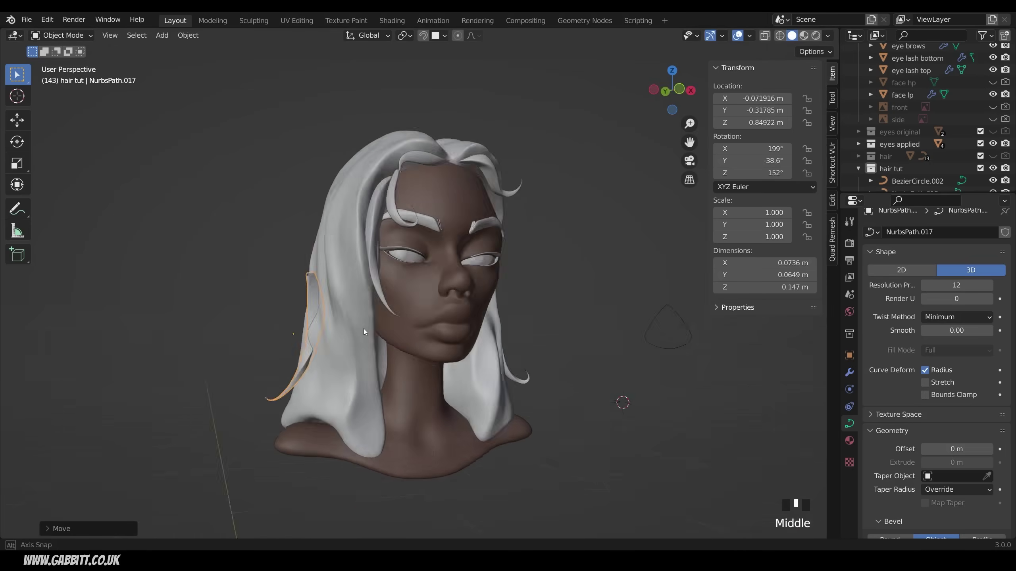
Move the outer strand's tip control point further outwards and finish editing the strand.
key("Tab")
left_click(288, 404)
middle_click_drag(304, 400, 272, 400)
key("g")
left_click(272, 400)
middle_click_drag(328, 300, 568, 384)
key("Tab")
middle_click_drag(568, 384, 592, 402, "shift")
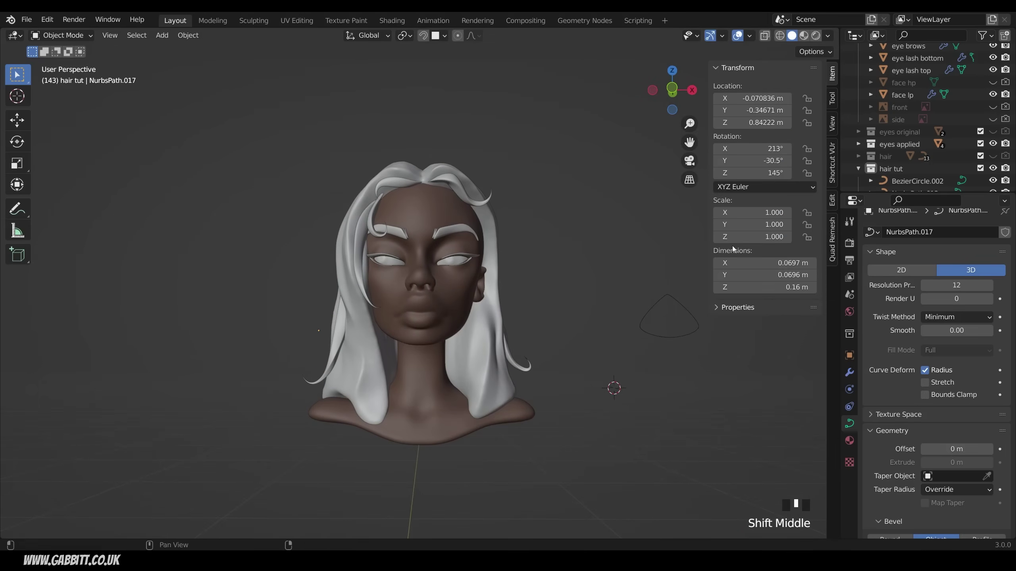
Place the short curled strand at the front end of the hair above the shoulder.
middle_click_drag(372, 410, 400, 448)
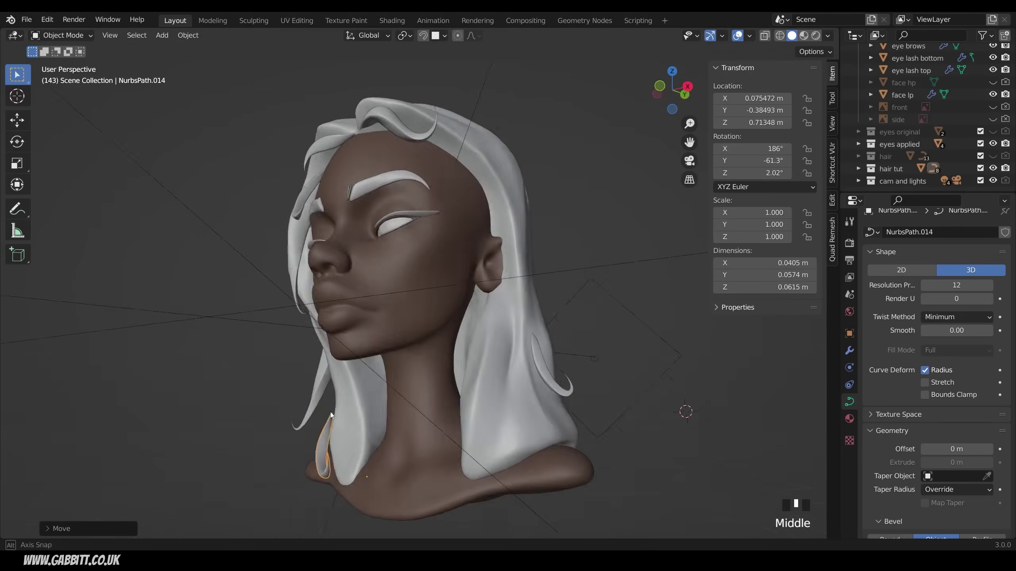
key("g")
left_click(341, 424)
left_click(349, 472)
middle_click_drag(348, 472, 304, 480)
key("g")
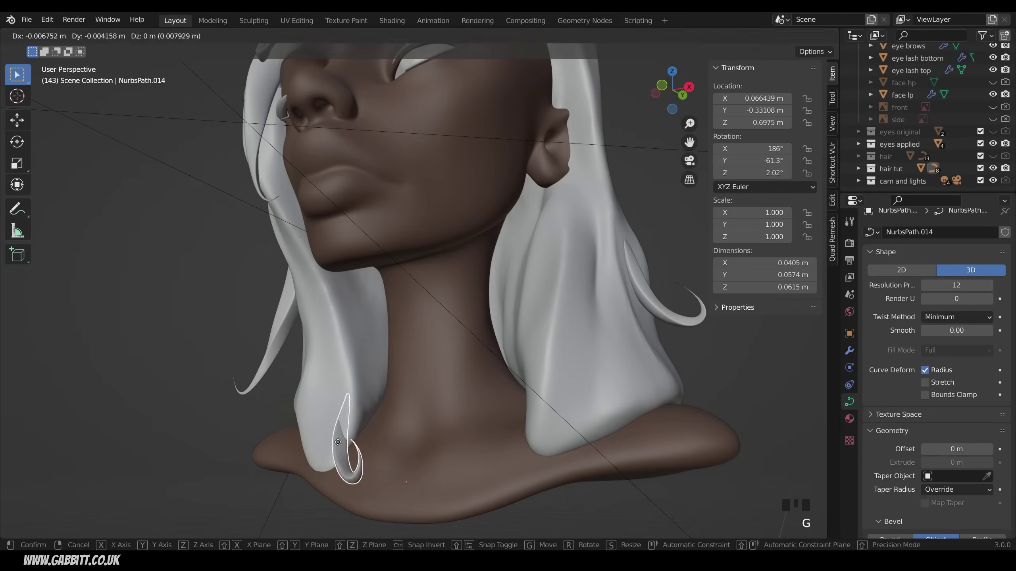
left_click(382, 400)
Duplicate the shoulder curl, rotate the copy to flick the other way and place it beside the first.
middle_click_drag(348, 454, 288, 424)
key("shift+d")
key("r")
key("g")
middle_click_drag(375, 496, 480, 488)
key("Tab")
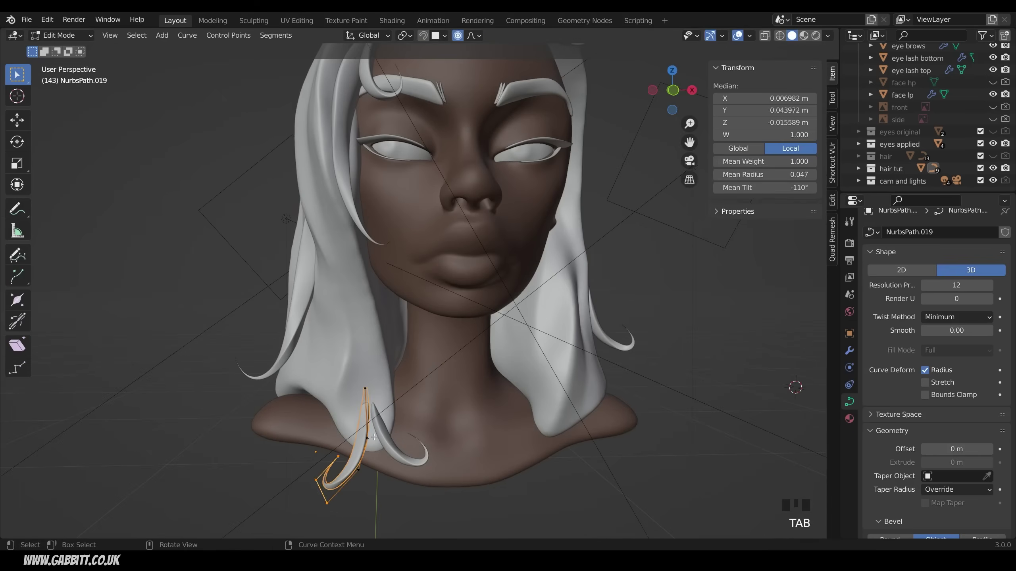
Reposition the control points of the duplicated shoulder curl and adjust their tilt.
key("g")
key("g")
middle_click_drag(372, 456, 364, 435)
left_click(392, 431)
key("Tab")
key("ctrl+t")
left_click(387, 436)
key("Tab")
key("Tab")
Move the inner shoulder curl's root control point up into the hair and increase its radius.
left_click(356, 416)
key("Tab")
key("g")
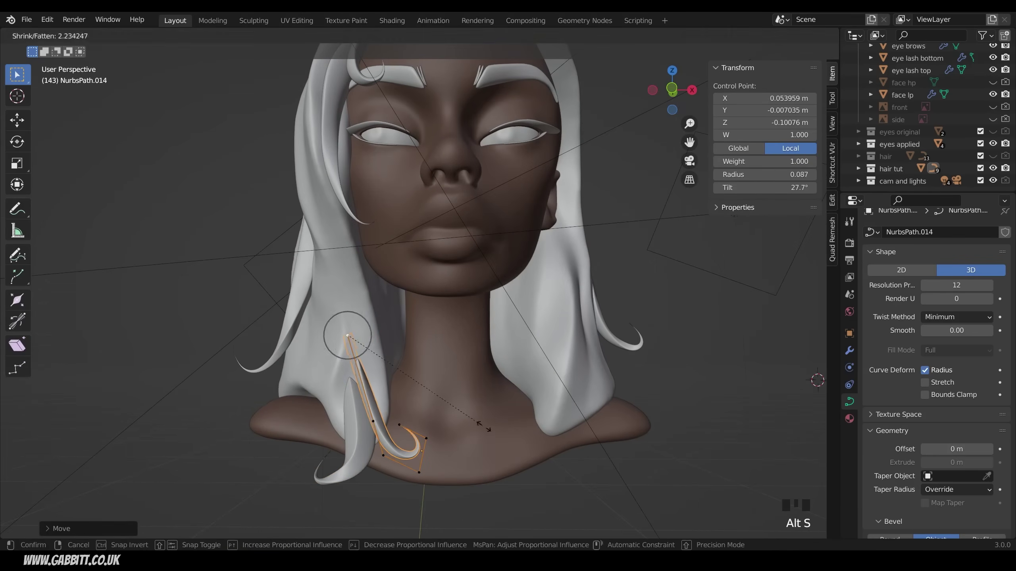
key("Tab")
Duplicate a shoulder curl and resize the copy at the outer hair end.
scroll(505, 418, "down", 3)
scroll(505, 418, "up", 2)
left_click(378, 400)
key("shift+d")
key("Tab")
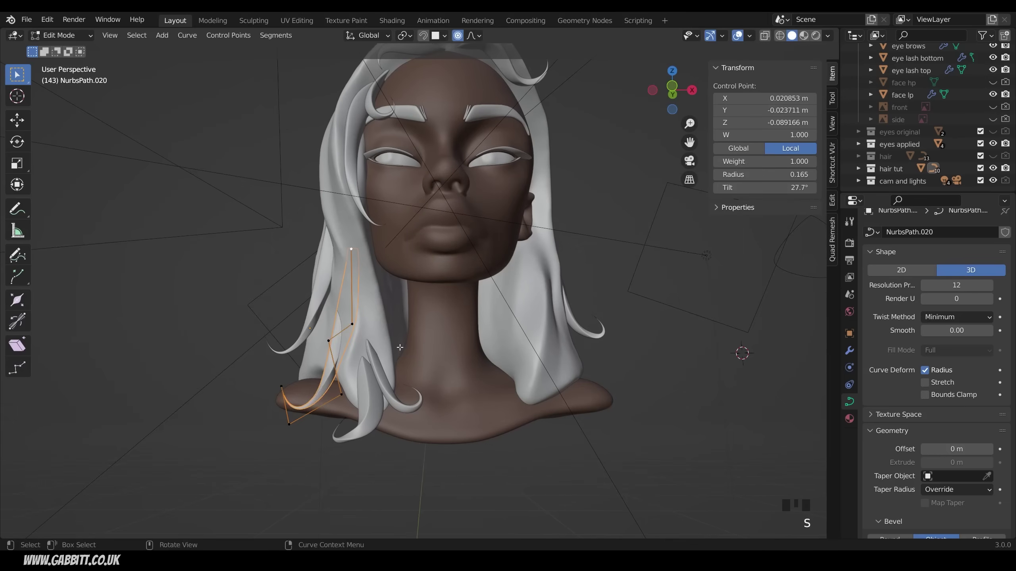
Rotate and move the third curl's control points so that it flows out of the hair towards the shoulder.
key("r")
key("g")
left_click(357, 412)
middle_click_drag(356, 412, 416, 361)
left_click(296, 412)
key("Tab")
Duplicate a curl, scale it down, rotate it around Z and place it on the outer side of the hair.
key("shift+d")
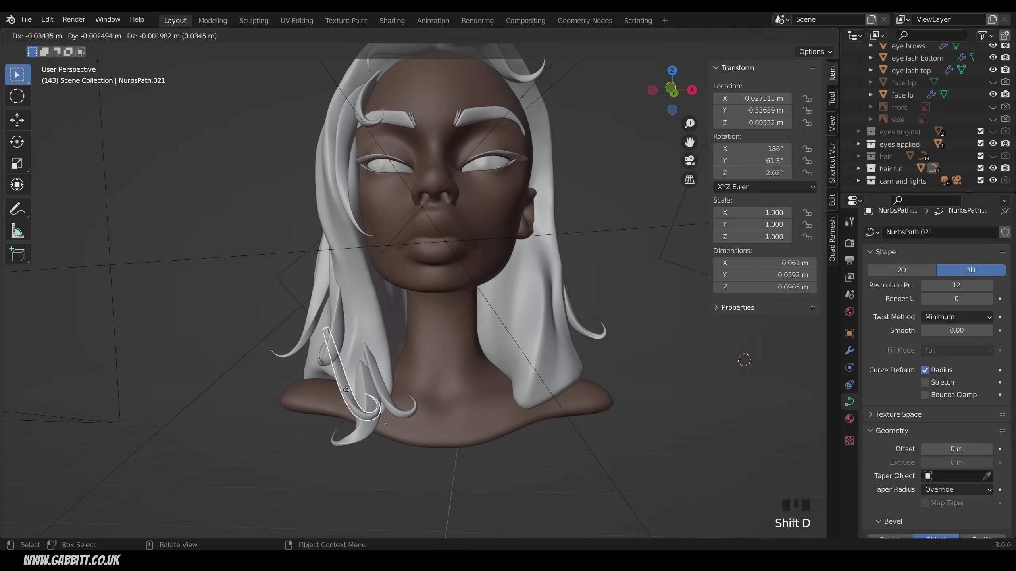
left_click(340, 328)
right_click(340, 328)
left_click(422, 330)
key("r")
key("z")
left_click(356, 311)
middle_click_drag(356, 311, 320, 317)
Move the small outer curl's tip control point slightly outwards.
key("Tab")
left_click(291, 383)
key("g")
left_click(286, 383)
middle_click_drag(286, 382, 356, 376)
Reposition the inner shoulder curl's root control point against the surface of the hair.
key("Tab")
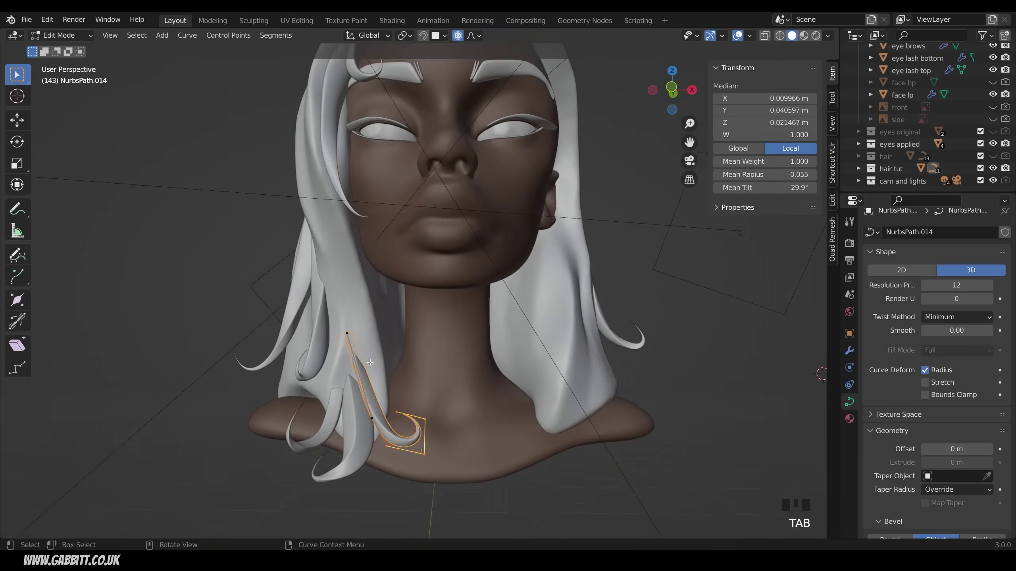
left_click(341, 334)
key("g")
middle_click_drag(342, 335, 399, 341)
left_click(421, 327)
key("Tab")
Duplicate the curls at the hair end and place the copies at the opposite hair end above the shoulder.
scroll(416, 352, "down", 3)
left_click(362, 370, "shift")
key("shift+d")
key("g")
key("g")
middle_click_drag(490, 362, 470, 368)
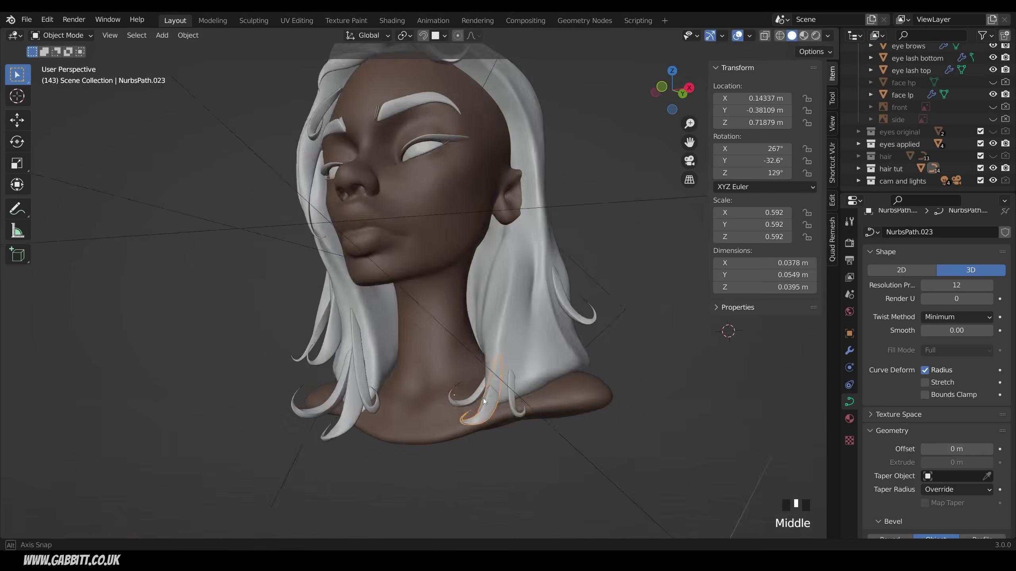
Reposition the shoulder curl's root control point, and rotate and move its tip control points against the hair end.
left_click(496, 416)
key("Tab")
key("g")
left_click(522, 333)
middle_click_drag(523, 332, 568, 348)
left_click_drag(536, 356, 484, 449)
key("g")
middle_click_drag(484, 441, 471, 404)
left_click(376, 436)
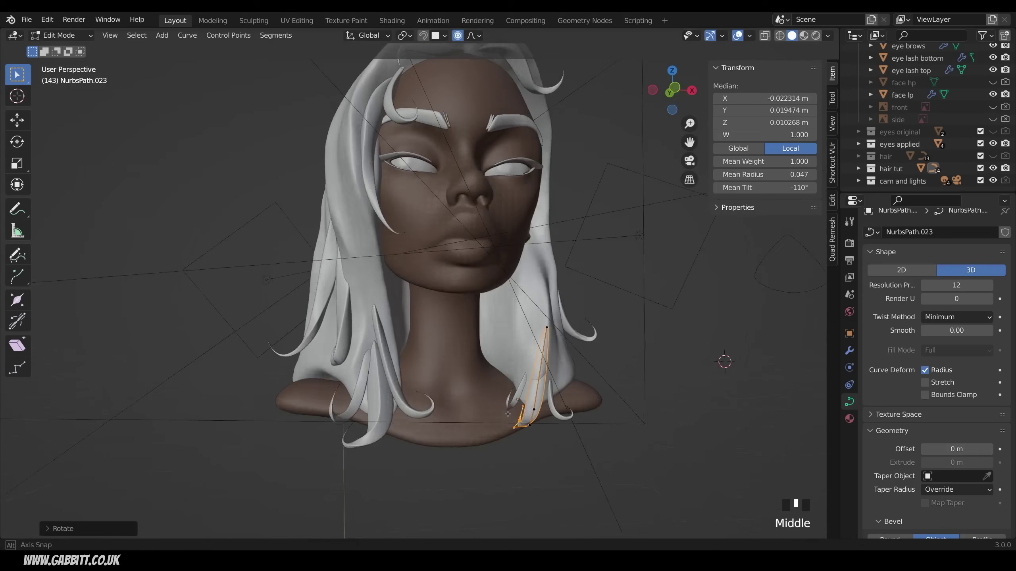
Switch to the neighbouring shoulder curl and move its lower control point inwards with proportional editing.
key("alt+q")
key("Tab")
left_click(535, 400)
key("Tab")
key("g")
key("g")
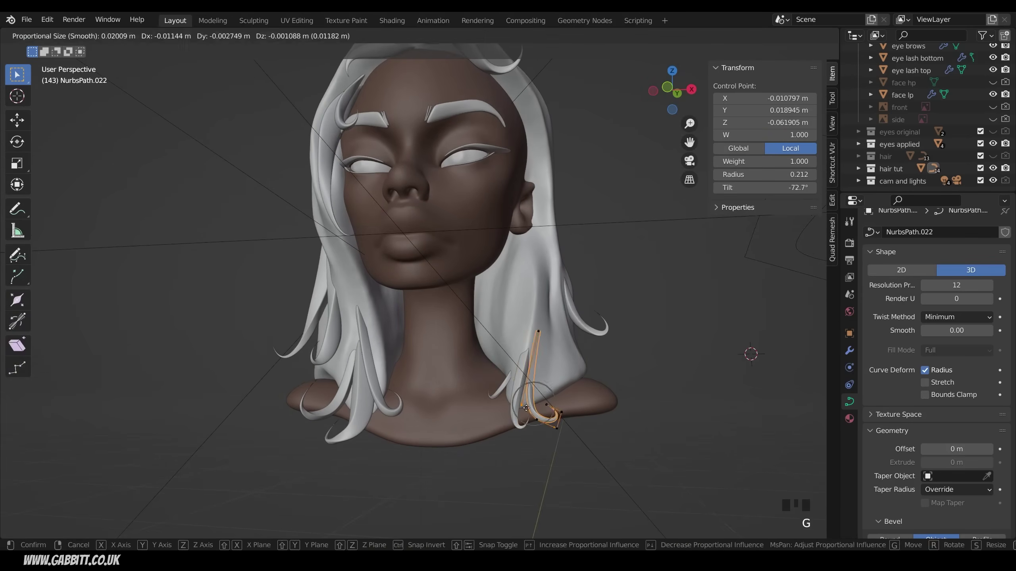
left_click(540, 412)
key("Tab")
Duplicate the outer curl and rotate and place the copy beside the ear.
scroll(600, 416, "down", 3)
middle_click_drag(615, 416, 634, 432)
key("shift+d")
key("Tab")
key("r")
key("g")
mouse_move(571, 304)
middle_mouse_down()
mouse_move(497, 291)
mouse_move(560, 296)
middle_mouse_up()
left_click_drag(495, 269, 544, 312)
key("Tab")
Move the ear strand's control points so it runs down in front of the hair with its tip curling outwards.
middle_click_drag(543, 312, 480, 304)
scroll(574, 318, "up", 3)
key("Tab")
left_click_drag(474, 228, 564, 295)
key("g")
left_click(564, 288)
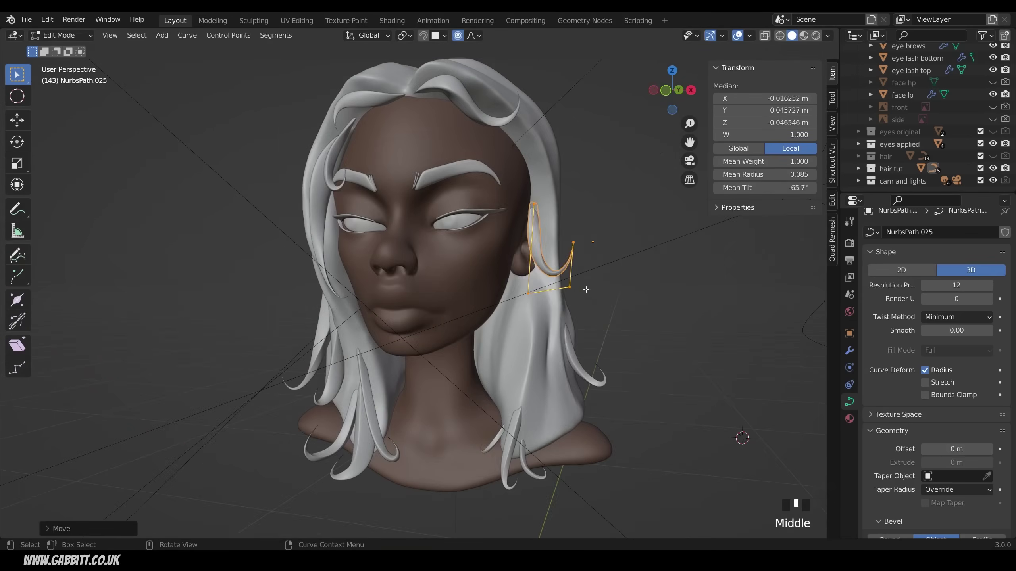
middle_click_drag(515, 226, 560, 228)
left_click(519, 287)
key("g")
left_click(527, 288)
key("Tab")
middle_click_drag(615, 412, 626, 422)
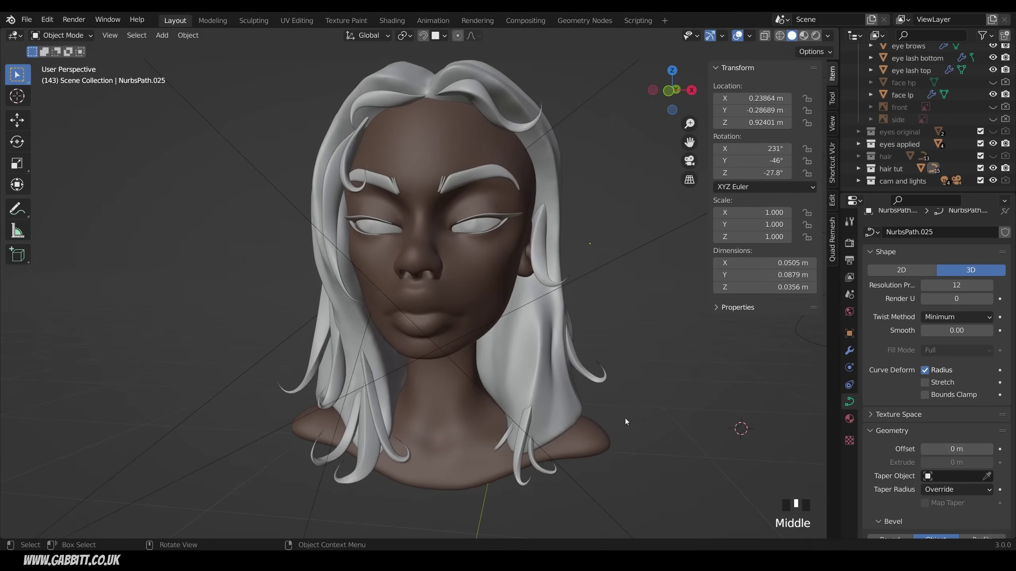
Subdivide the upper segment of the ear strand to add a control point below its root.
key("Tab")
left_click(543, 212, "shift")
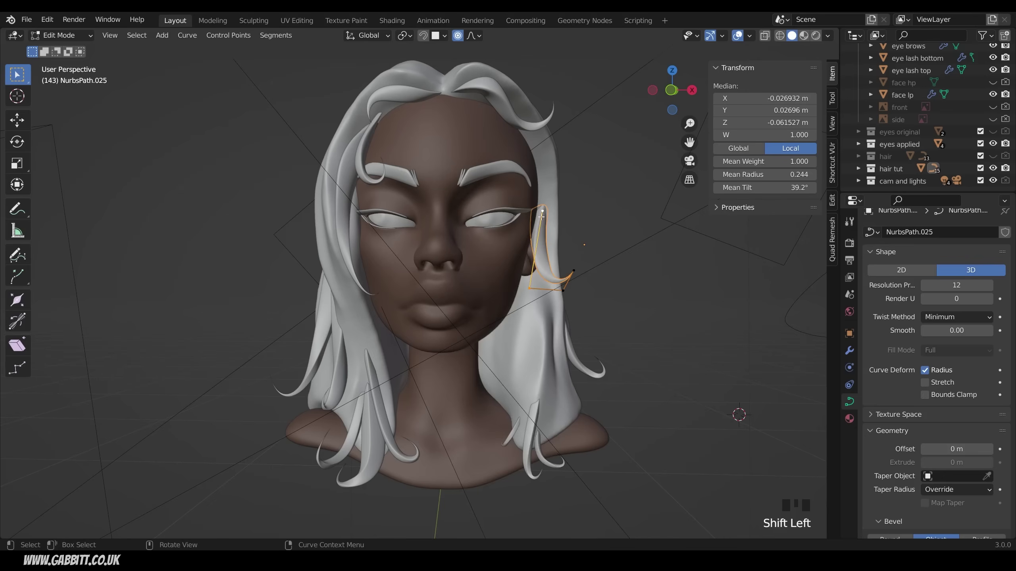
right_click(535, 252)
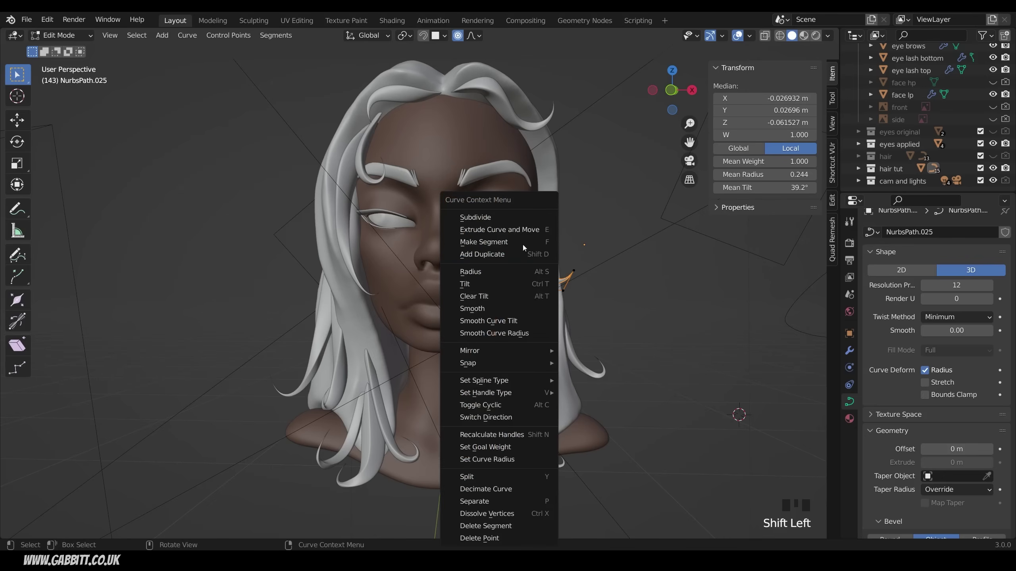
right_click(495, 217)
left_click_drag(536, 251, 541, 250)
middle_click_drag(541, 250, 520, 250)
Move the ear strand's root control point towards the hair and rotate the strand's points around Z.
left_click(509, 291)
key("t")
key("g")
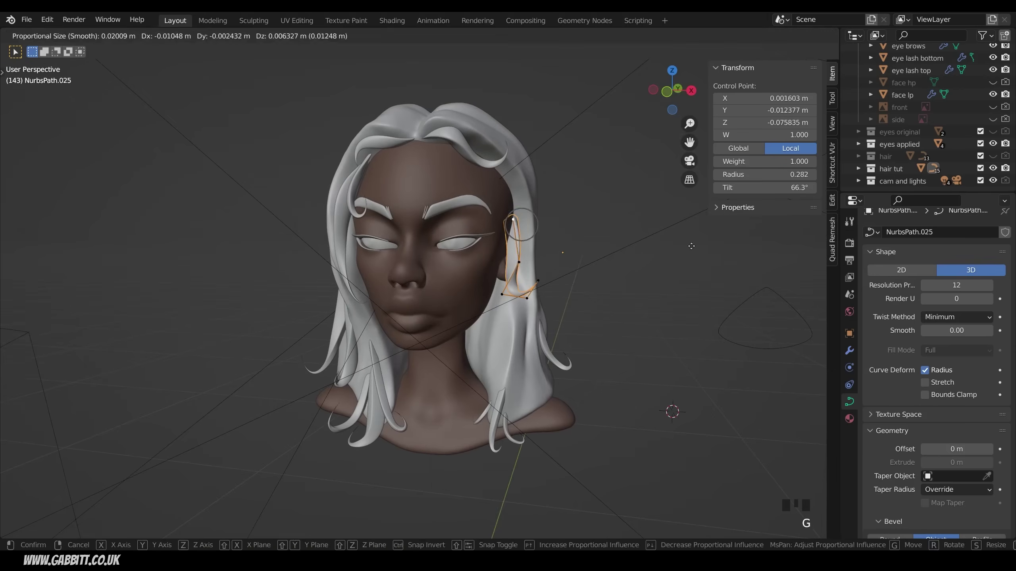
left_click(516, 285)
scroll(520, 285, "down", 2)
left_click_drag(480, 273, 550, 308)
key("r")
key("z")
left_click(495, 324)
Tilt the control point in the middle of the ear strand and adjust its position.
key("ctrl+t")
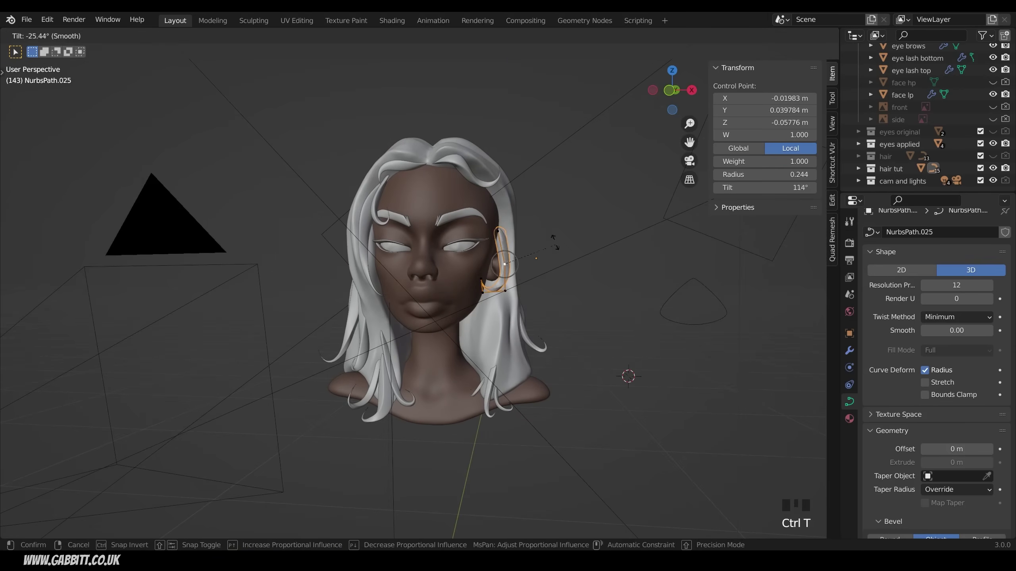
left_click(555, 243)
middle_click_drag(555, 242, 560, 288)
key("g")
key("Tab")
Select the outer curl at the side of the hair and apply Select Grouped with Children.
left_click(568, 355)
key("shift+g")
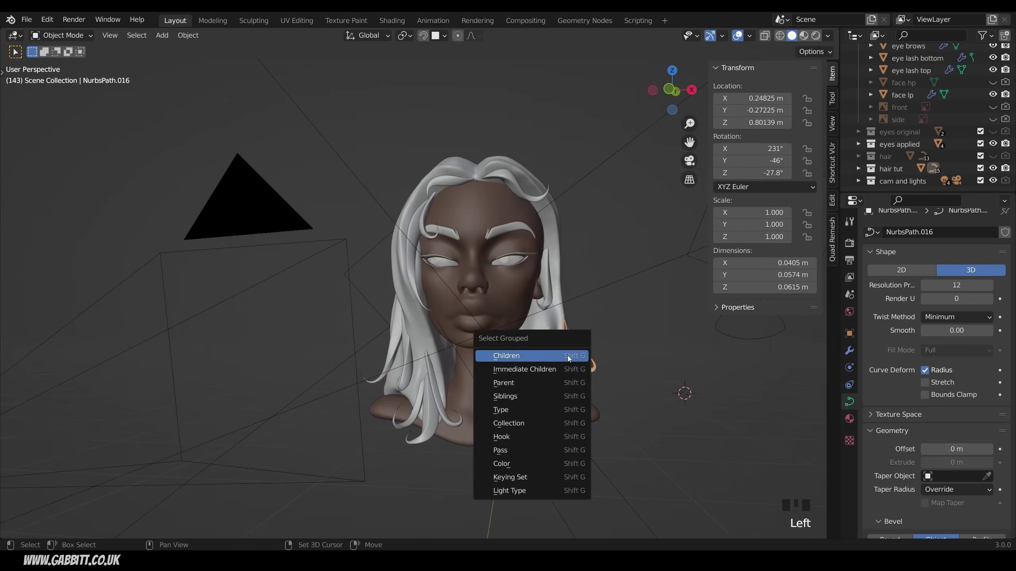
left_click(568, 356)
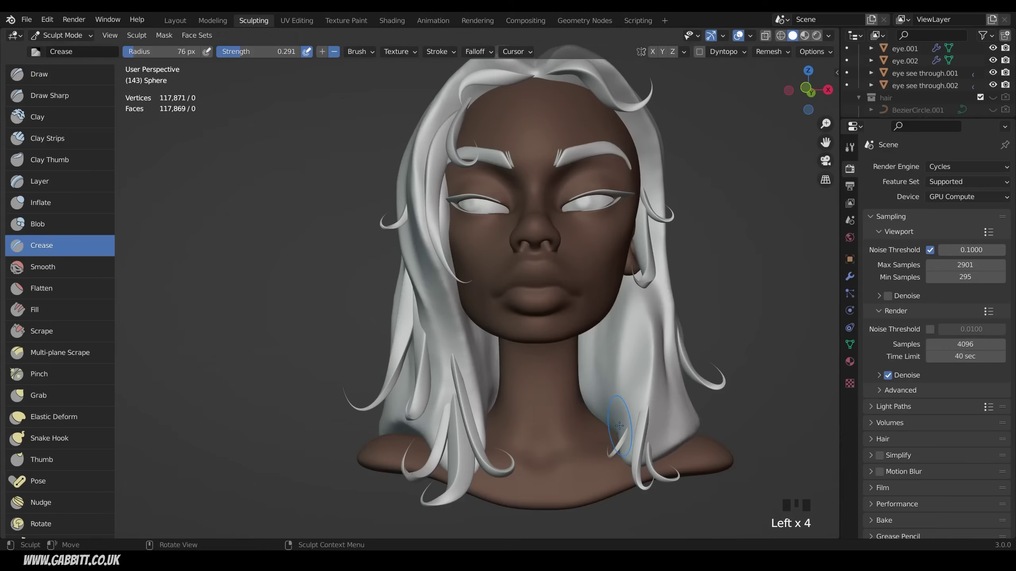
Sculpt strand creases along the front and side of the base hair mesh using the Crease brush.
mouse_move(616, 361)
middle_mouse_down()
mouse_move(641, 367)
mouse_move(536, 356)
middle_mouse_up()
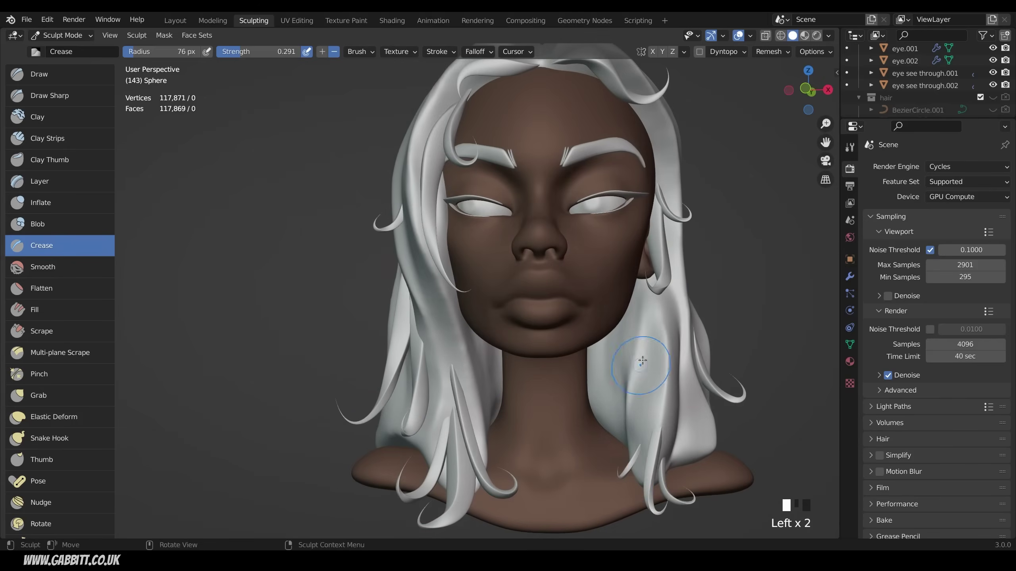
left_click_drag(643, 360, 647, 329)
mouse_move(650, 340)
middle_mouse_down()
mouse_move(636, 345)
mouse_move(754, 322)
middle_mouse_up()
left_click_drag(536, 376, 535, 270)
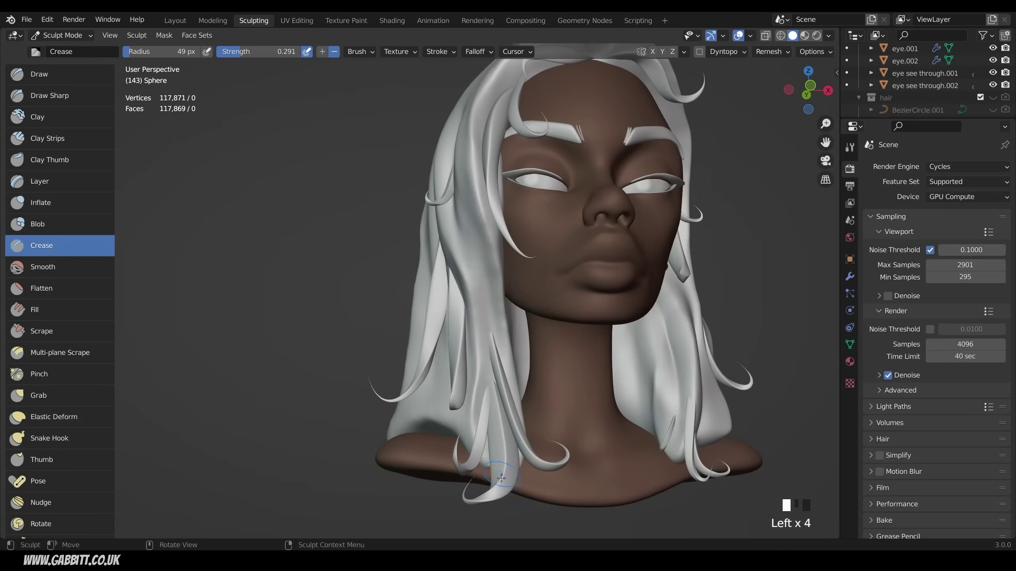
middle_click_drag(502, 478, 568, 440)
left_click_drag(490, 376, 500, 329)
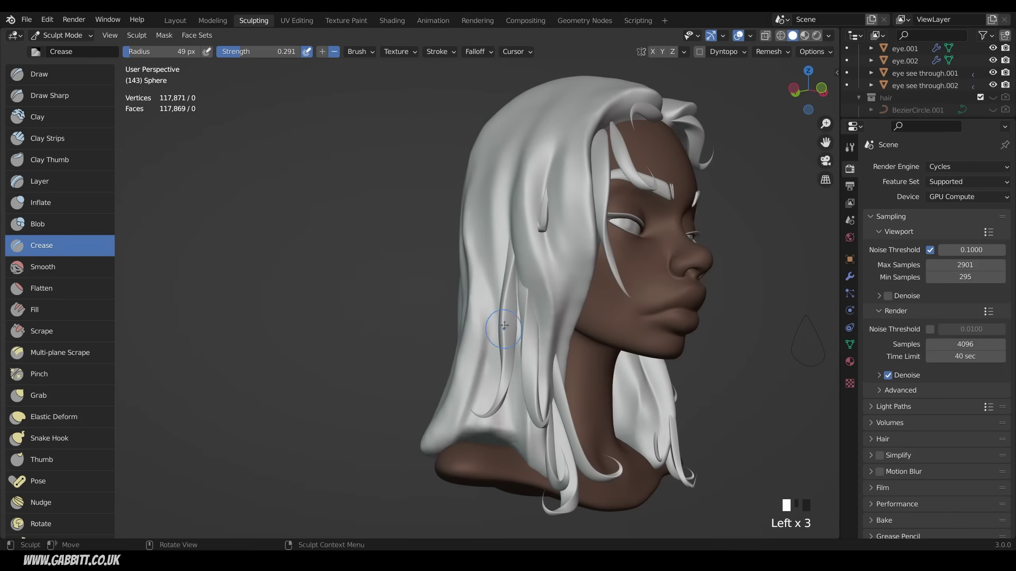
Reduce the Crease brush radius to 37 px and add finer strand lines along the side of the hair.
middle_click_drag(580, 332, 520, 336)
scroll(520, 336, "down", 2)
key("f")
left_click_drag(558, 394, 556, 330)
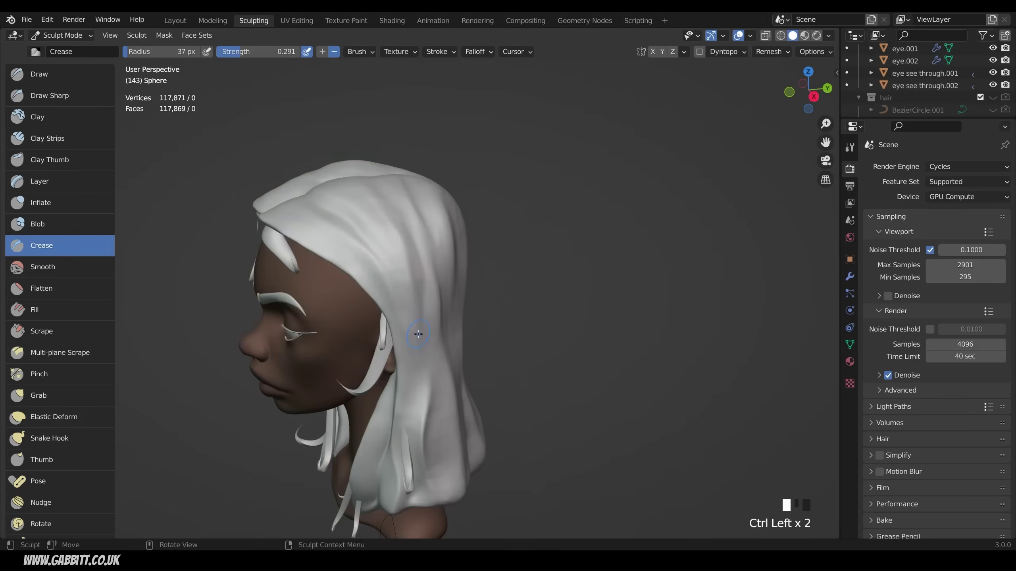